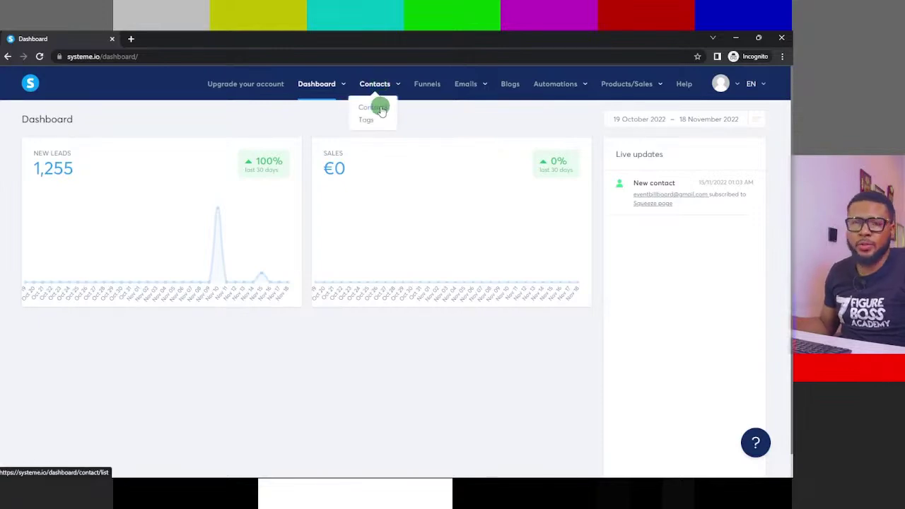
- Open the Contacts list showing all 1255 contacts with dates, emails and tags
left_click(379, 111)
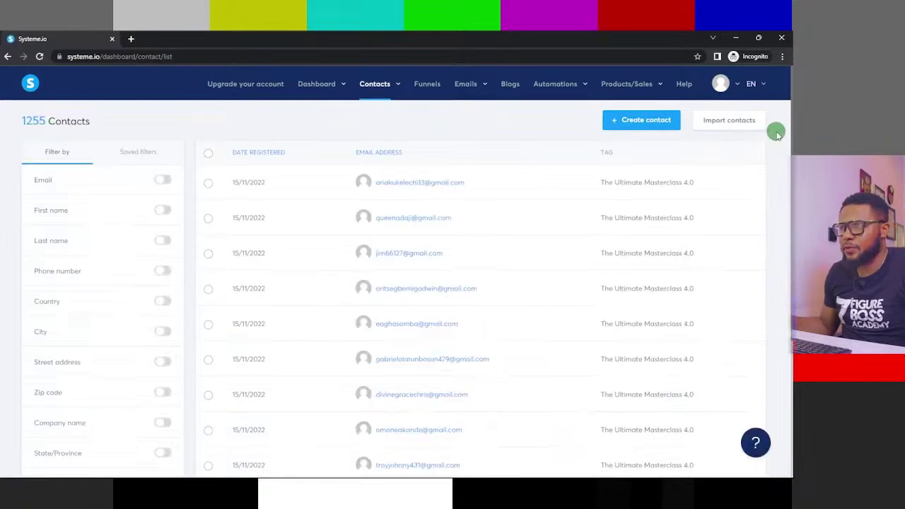
left_click(634, 123)
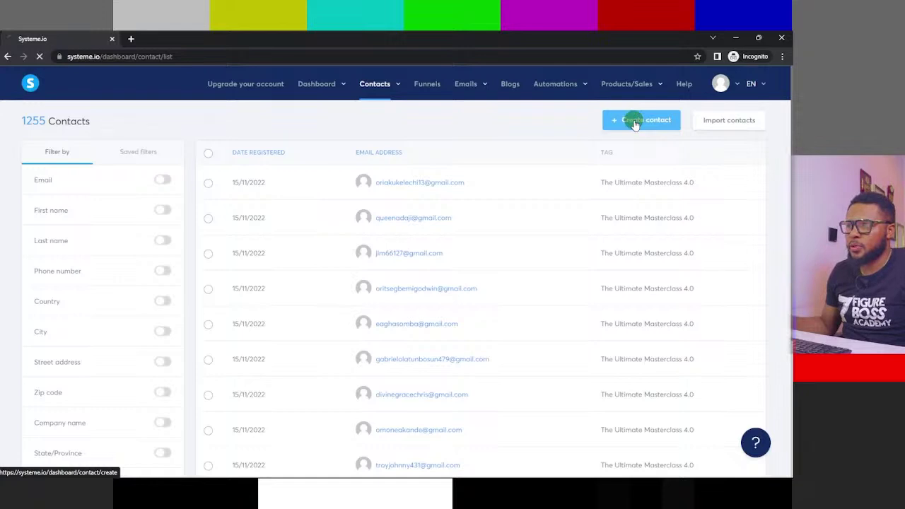
scroll(297, 106, "down", 5)
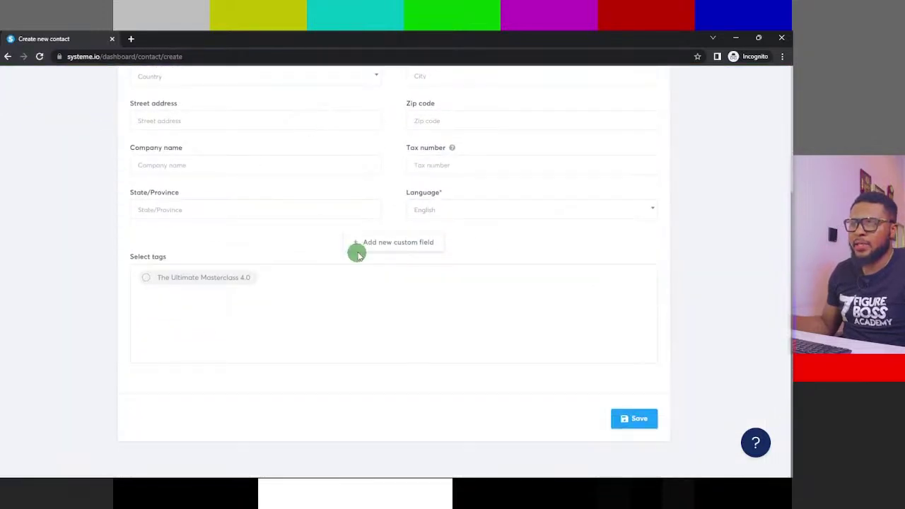
scroll(439, 212, "up", 2)
scroll(526, 169, "up", 2)
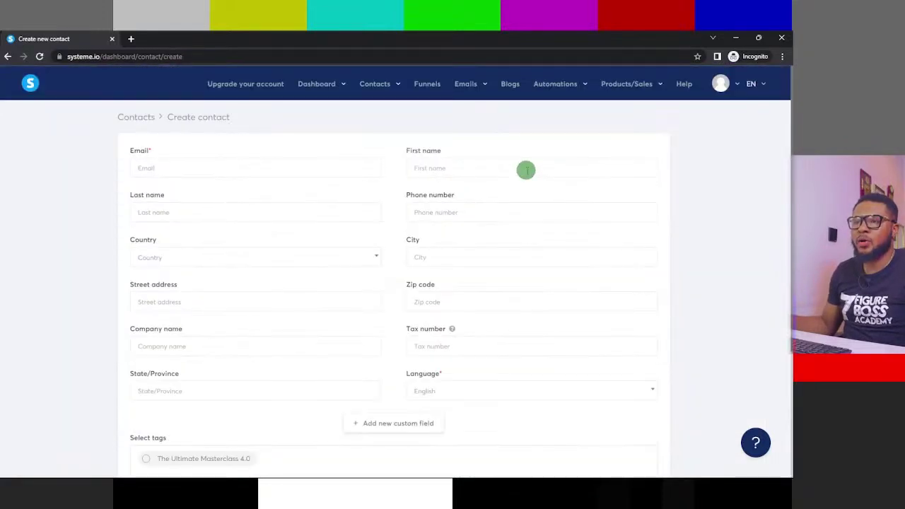
key("alt+Left")
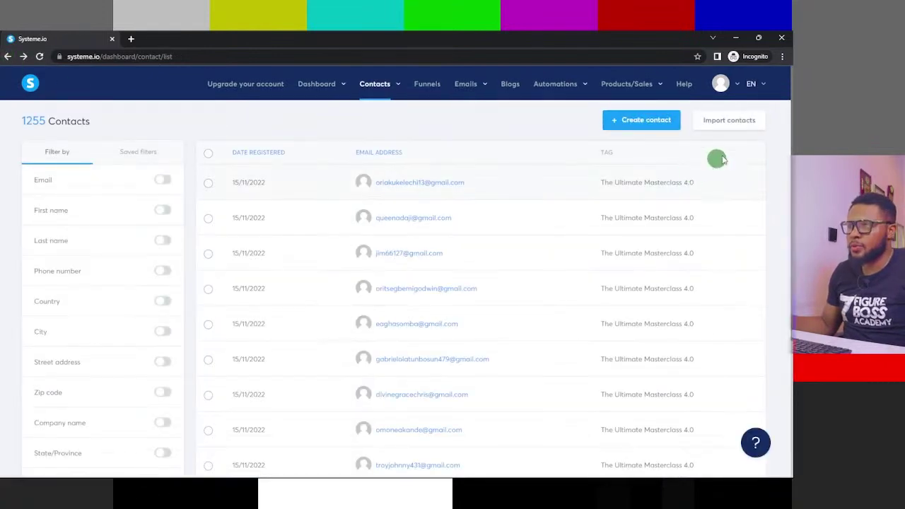
- Open Import contacts and scroll to the CSV upload form and the two approved past imports
left_click(729, 121)
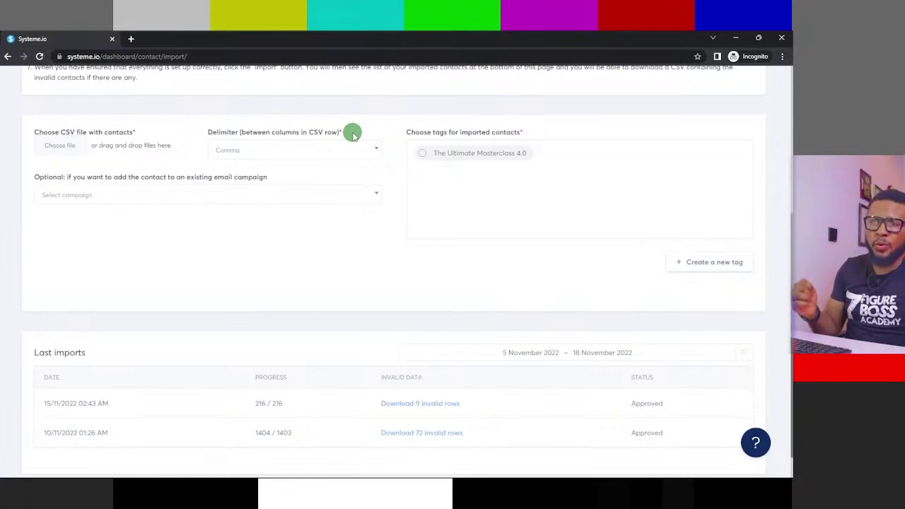
scroll(559, 78, "down", 1)
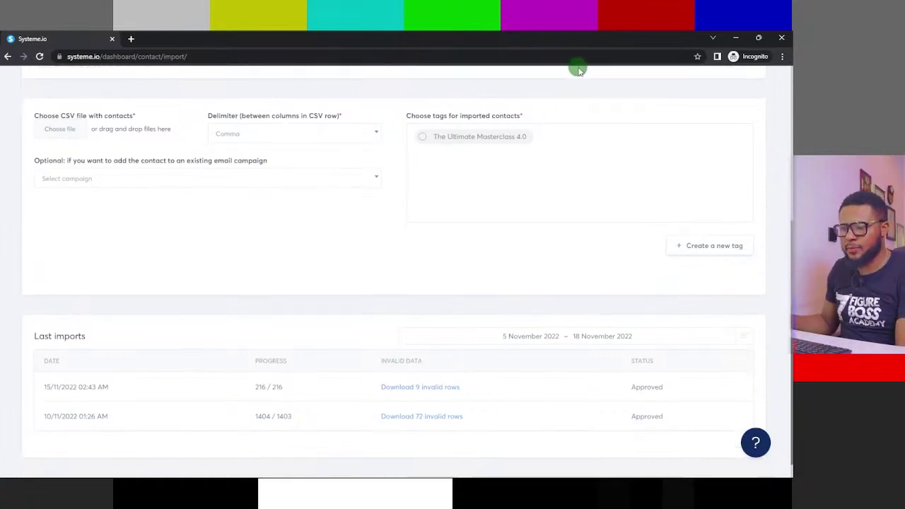
- Return to the 1255-contact list, then go to Emails > Newsletters
left_click(8, 60)
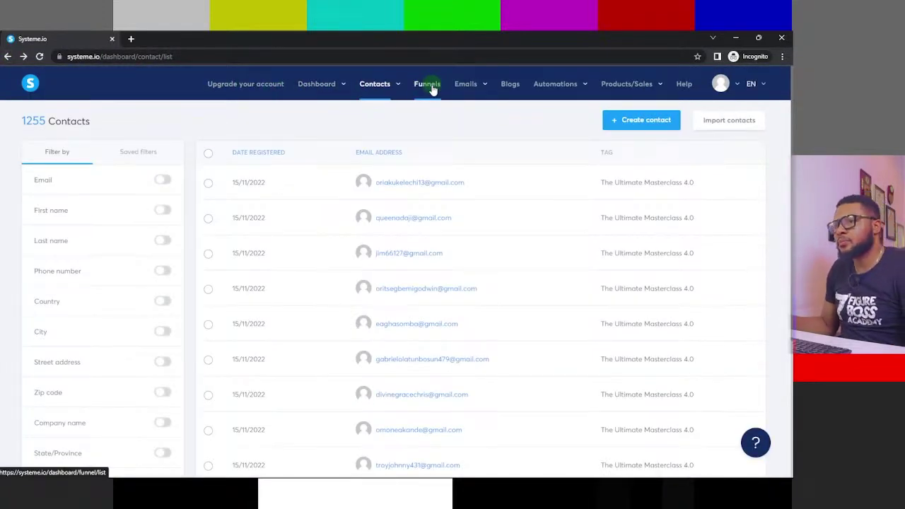
mouse_move(469, 86)
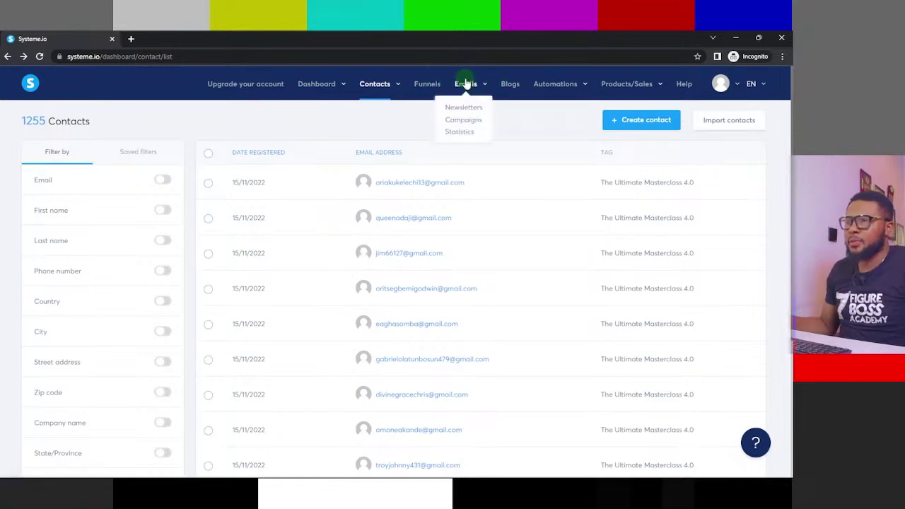
left_click(457, 109)
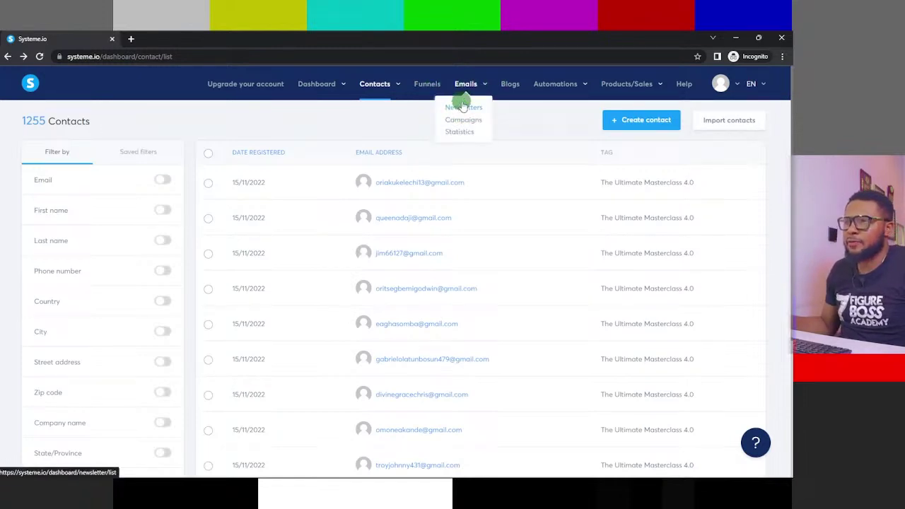
- Open the Blogs page, which has no blogs yet, and look over the Automations and Products/Sales menus
left_click(509, 85)
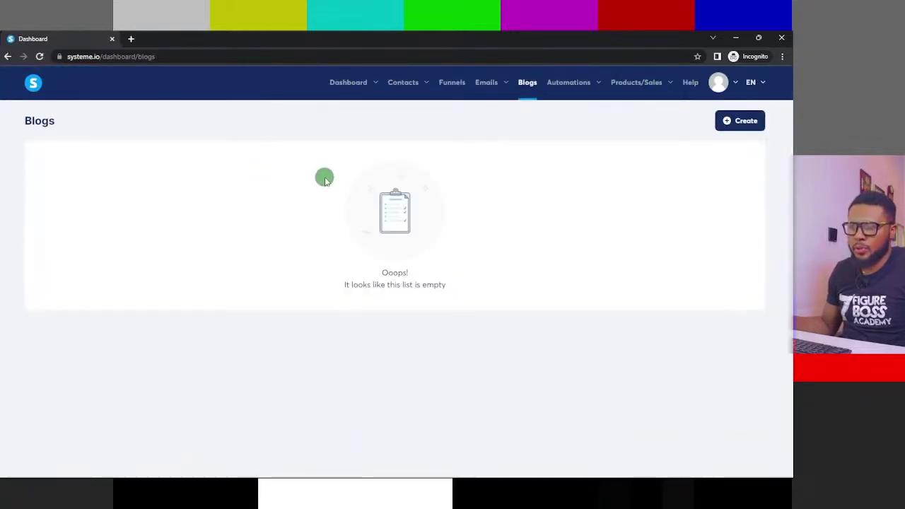
mouse_move(587, 82)
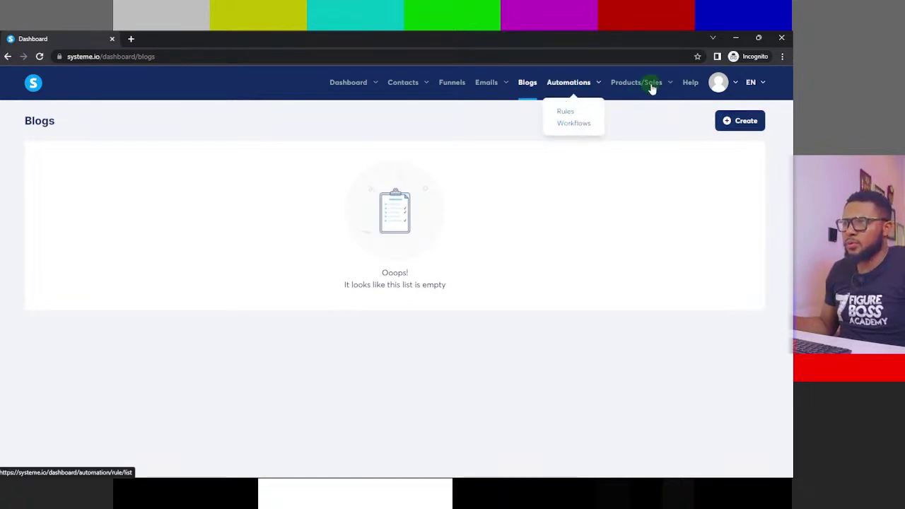
mouse_move(652, 84)
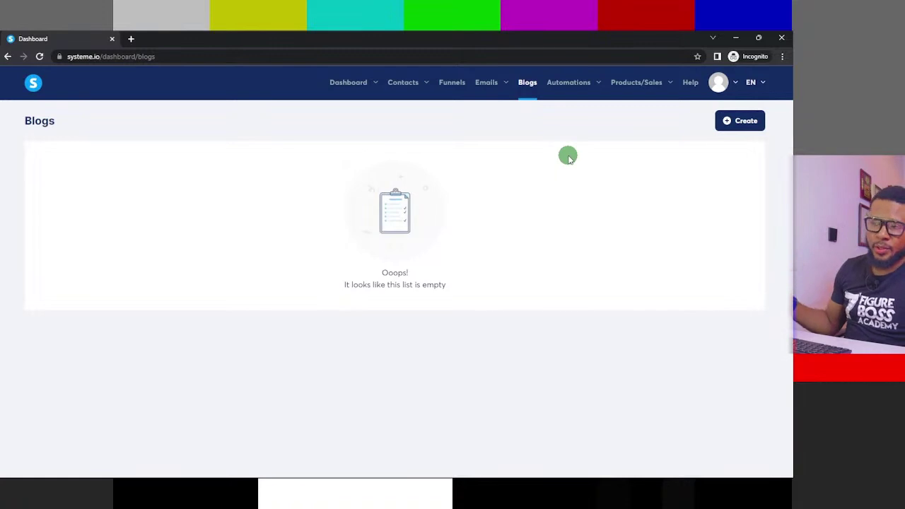
mouse_move(344, 74)
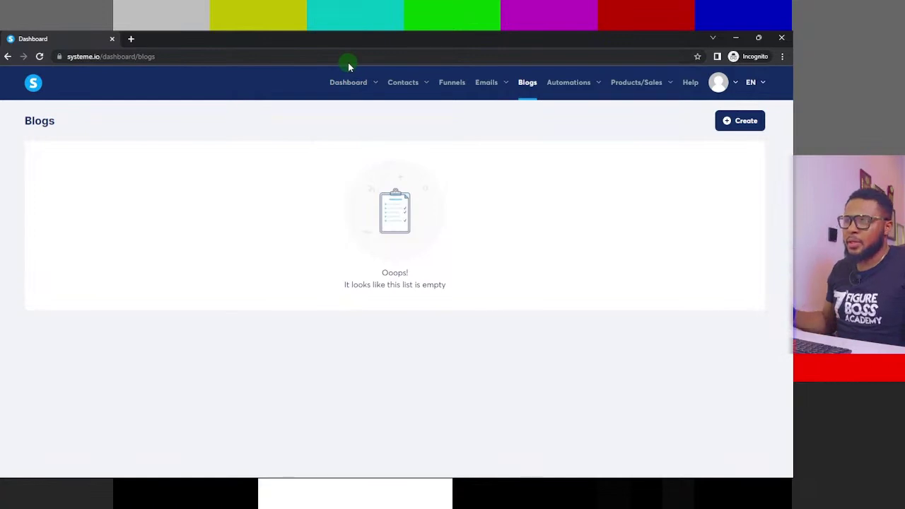
mouse_move(507, 96)
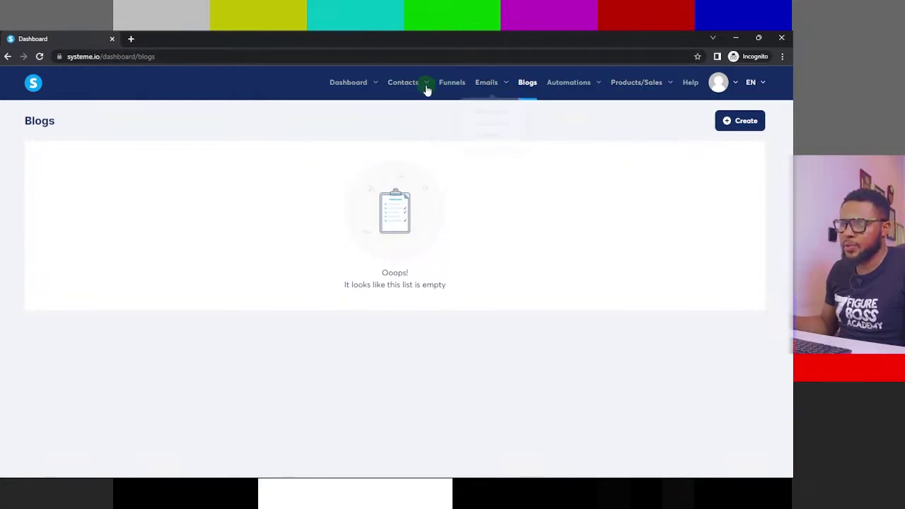
mouse_move(487, 84)
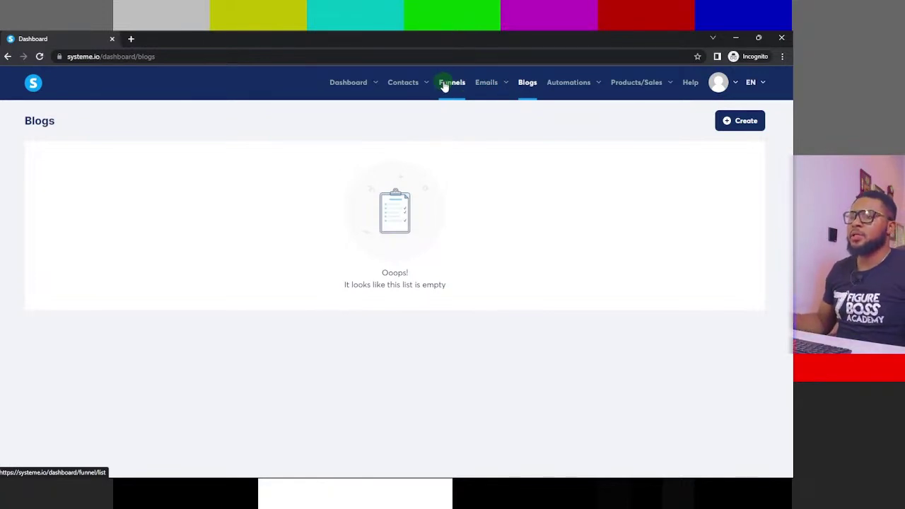
- Open the Funnels page, which lists 0 funnels
left_click(447, 84)
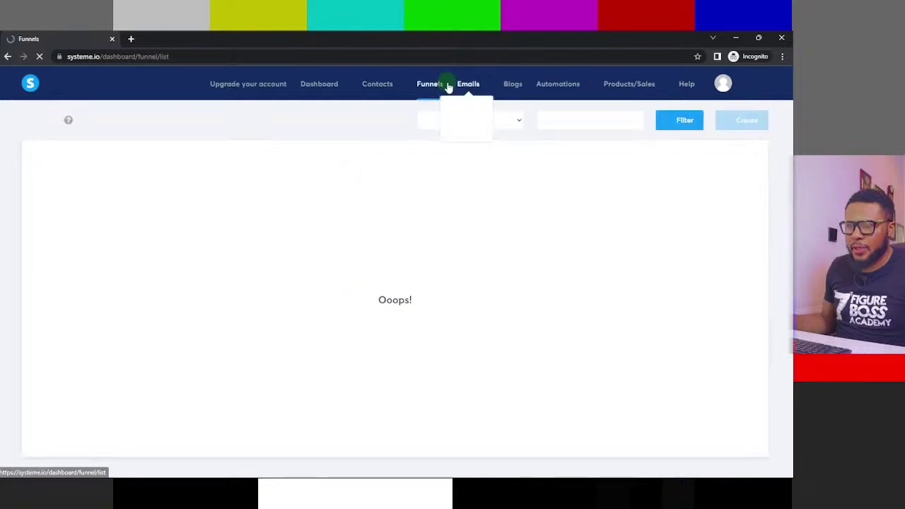
mouse_move(658, 85)
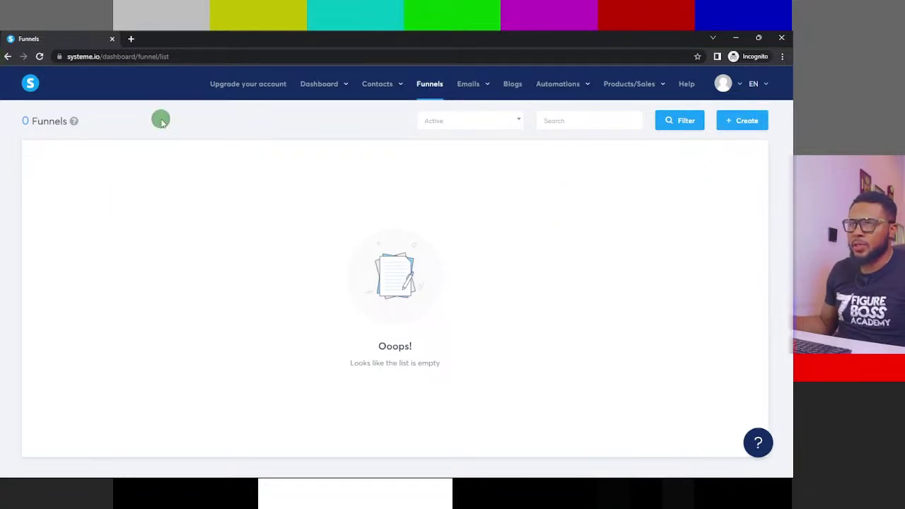
mouse_move(548, 91)
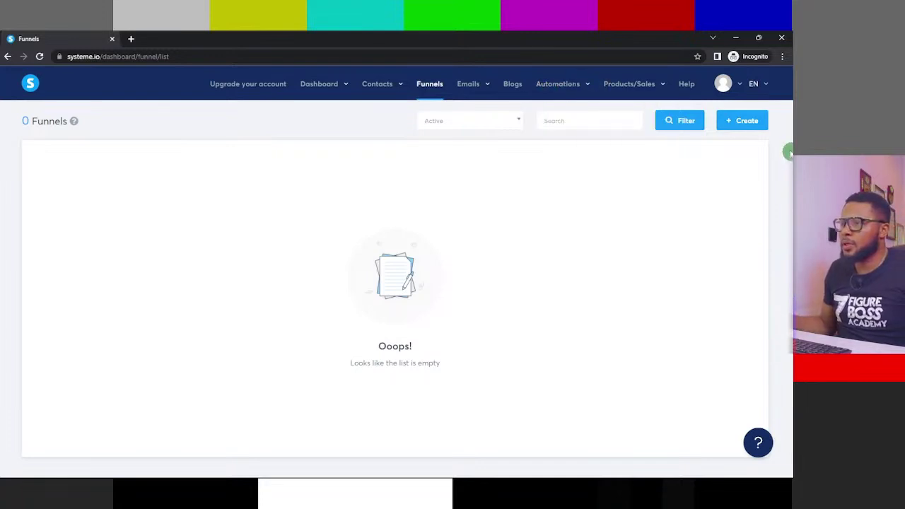
- Start a new funnel and choose the Build an audience type
left_click(737, 120)
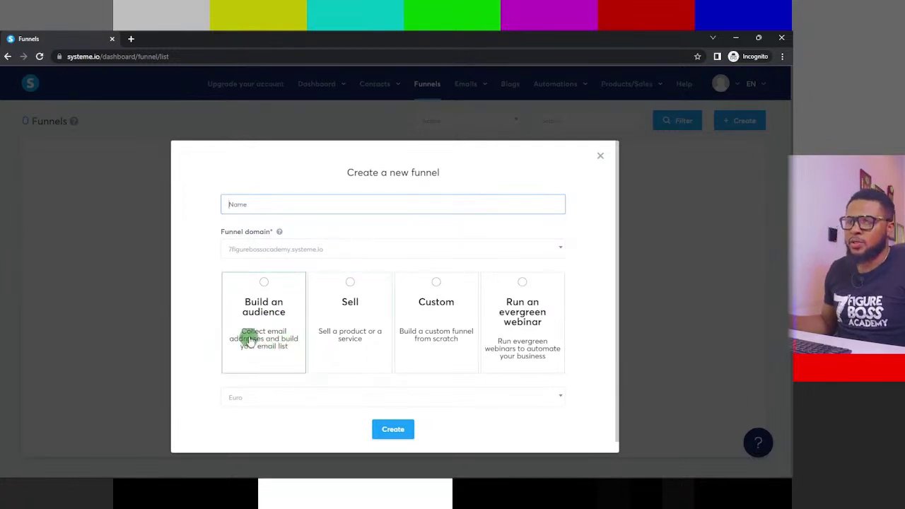
left_click(260, 283)
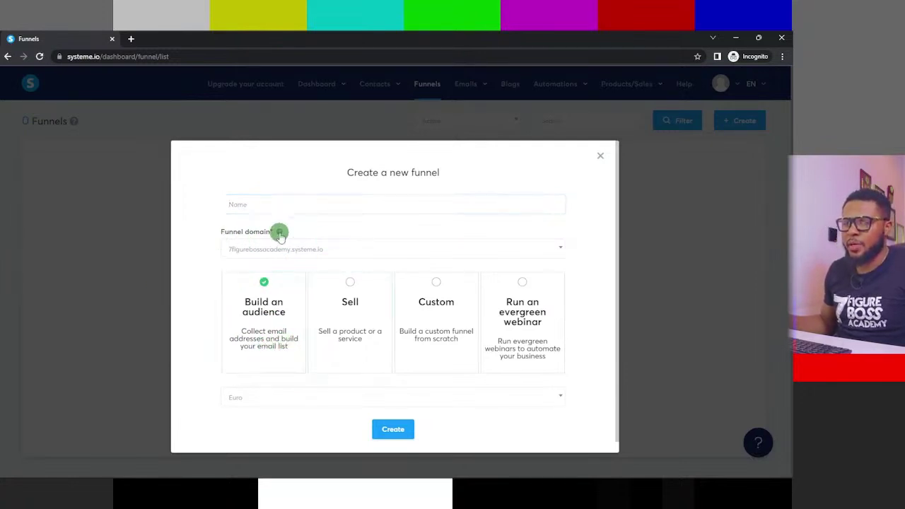
- Keep the only funnel domain and submit, triggering the 'Please fill out this field' name warning
left_click(546, 251)
left_click(546, 251)
left_click(290, 249)
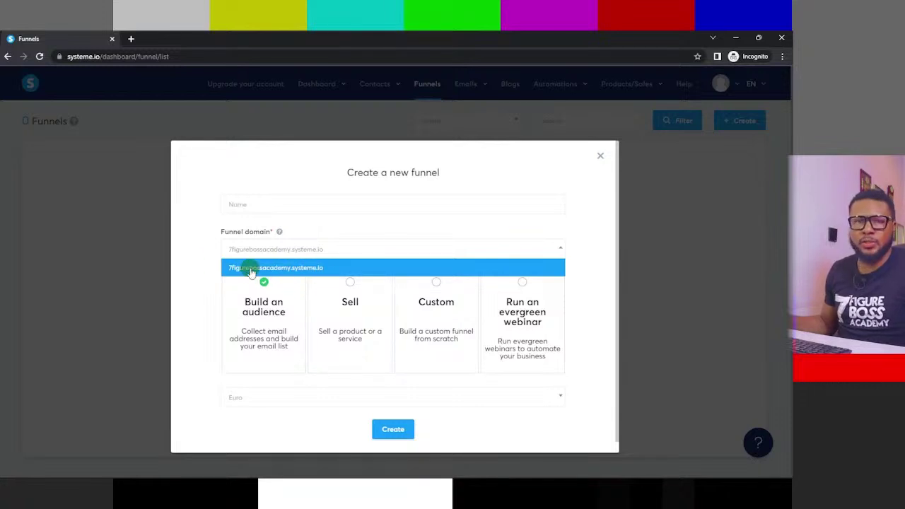
left_click(185, 252)
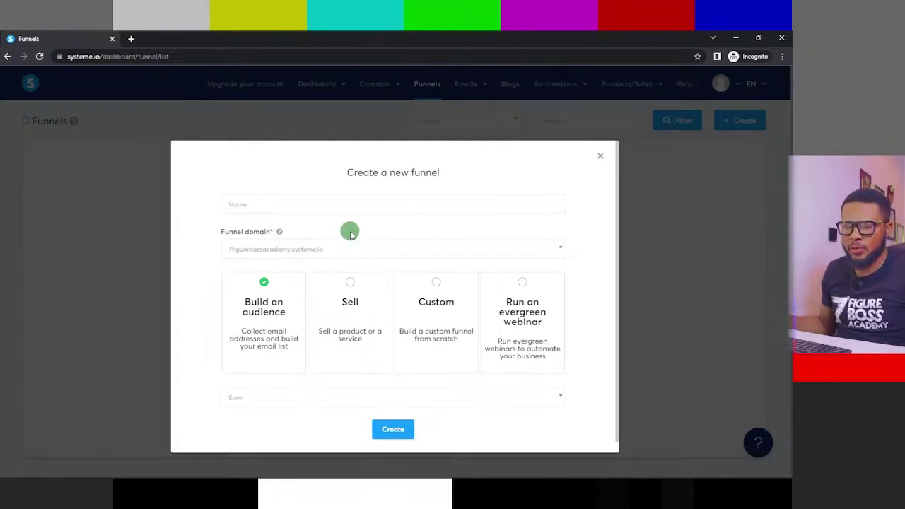
left_click(327, 249)
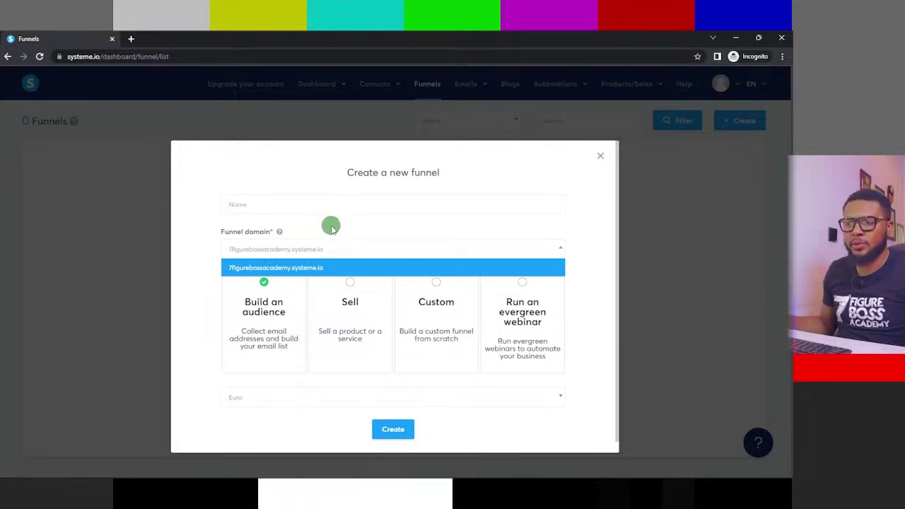
left_click(220, 299)
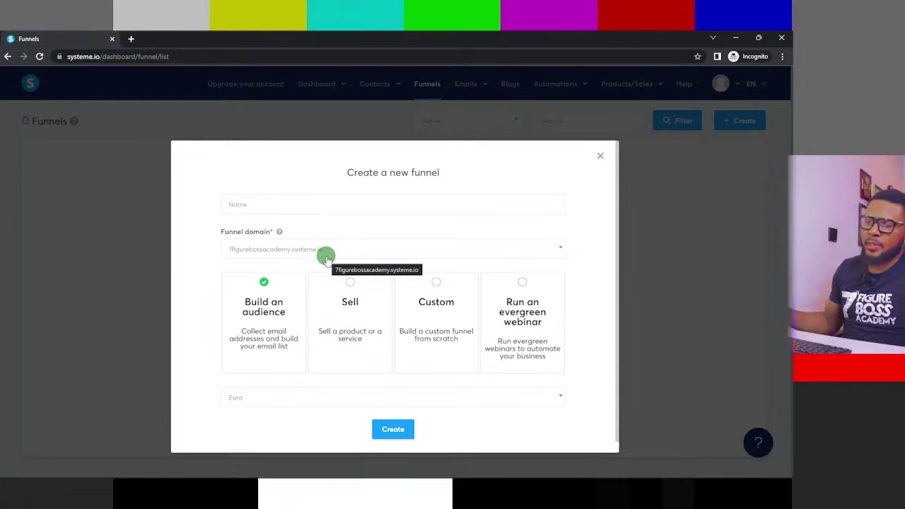
left_click(397, 431)
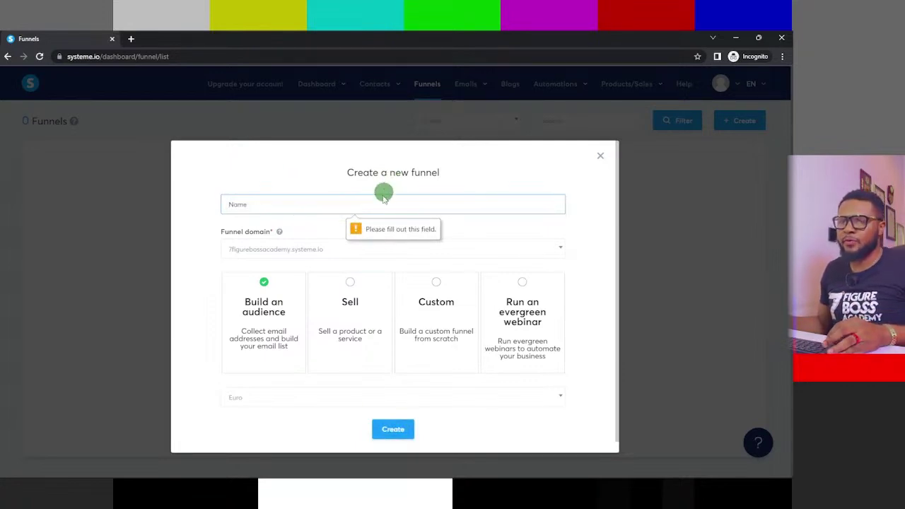
- Name the Build an audience funnel 'The Ultimate Masterclass 4.0' and create it
type("The Ultimate Masterclass")
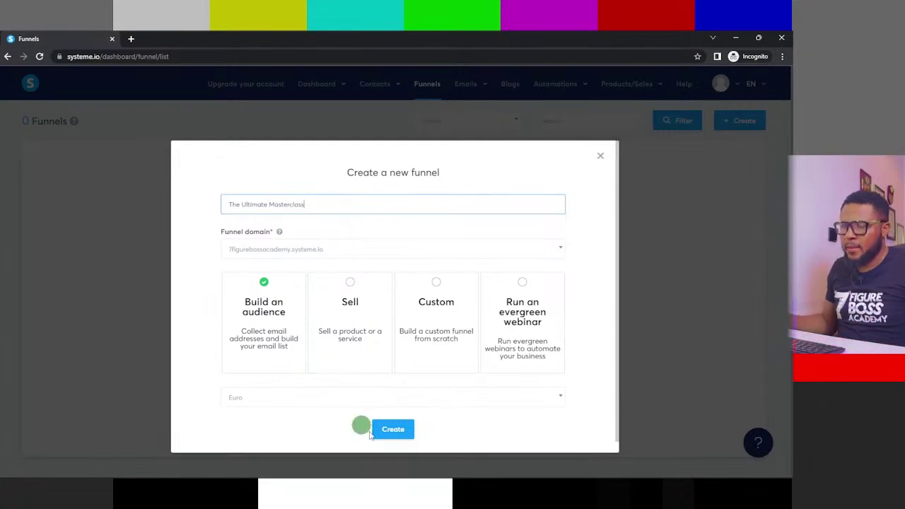
left_click(358, 229)
scroll(358, 229, "down", 1)
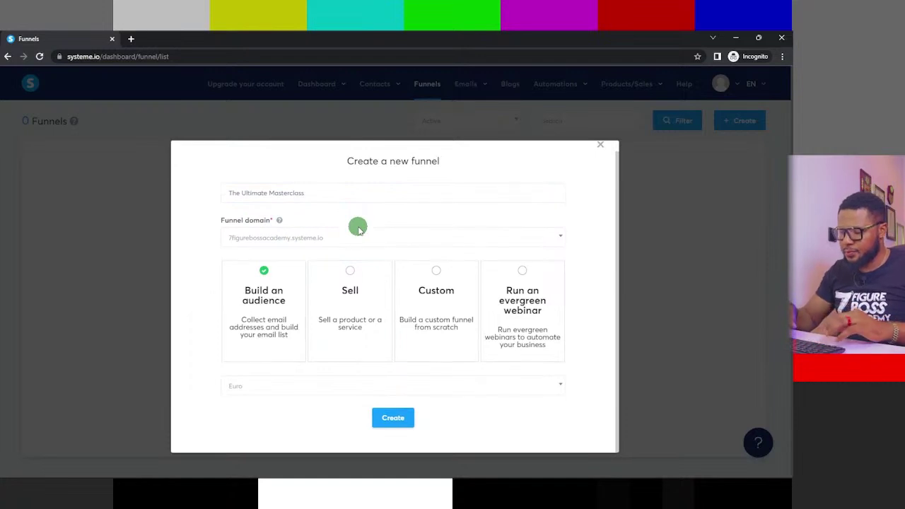
left_click(325, 193)
type("4.")
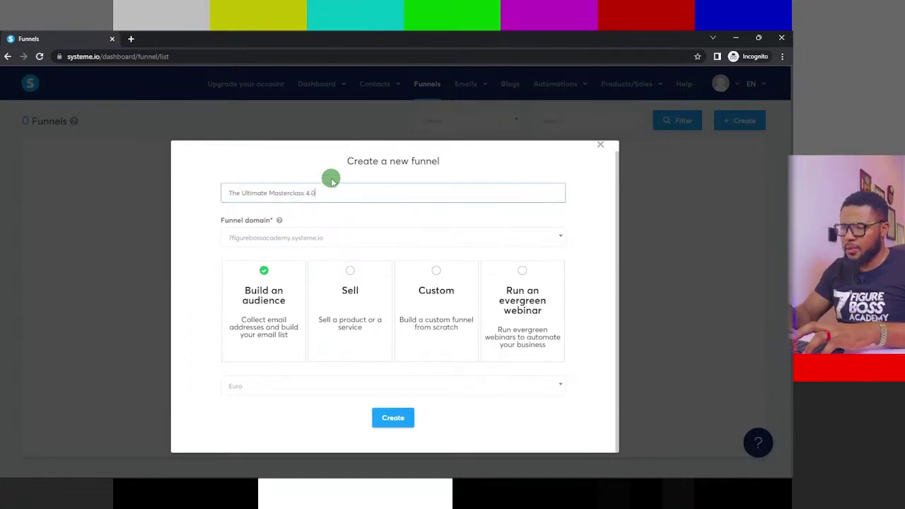
type("0")
left_click(394, 418)
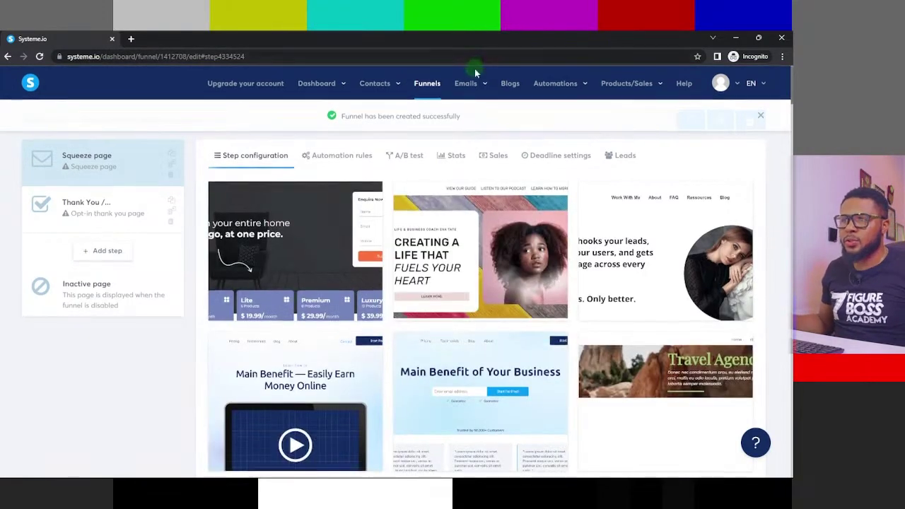
- Scroll through the Squeeze page template gallery under Step configuration
scroll(474, 78, "down", 1)
scroll(474, 85, "down", 3)
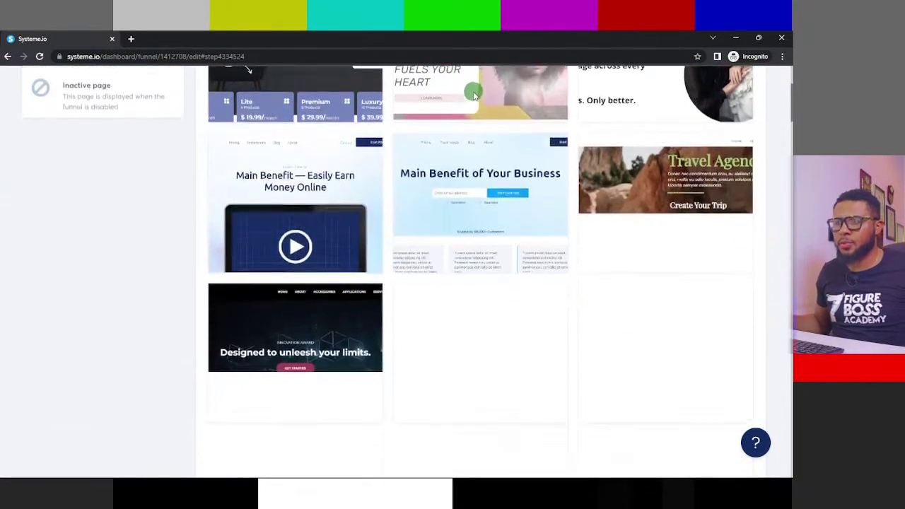
scroll(466, 106, "down", 1)
scroll(580, 141, "up", 2)
scroll(495, 152, "up", 3)
scroll(382, 134, "down", 3)
scroll(410, 120, "down", 5)
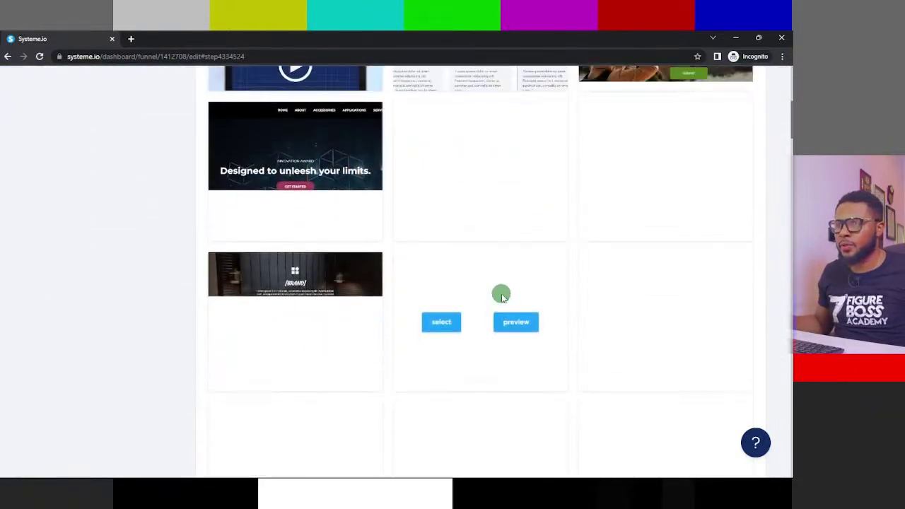
scroll(501, 294, "up", 6)
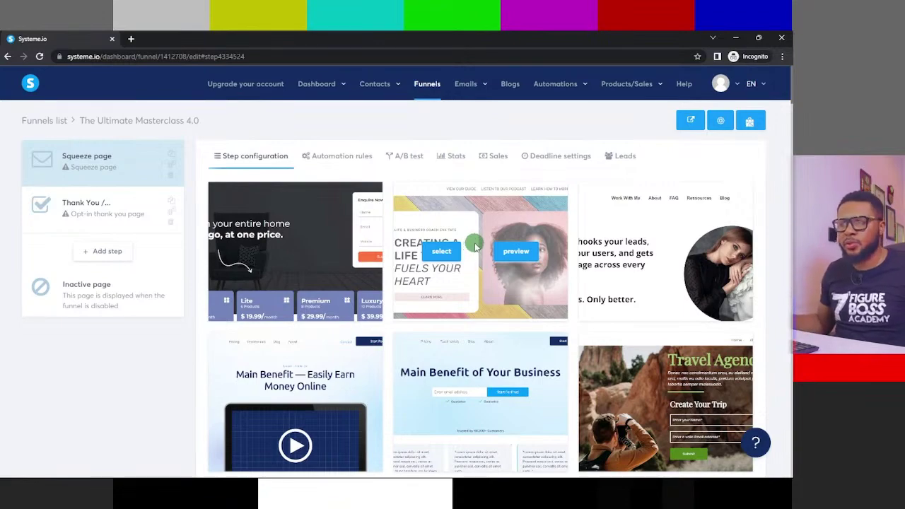
scroll(467, 255, "down", 6)
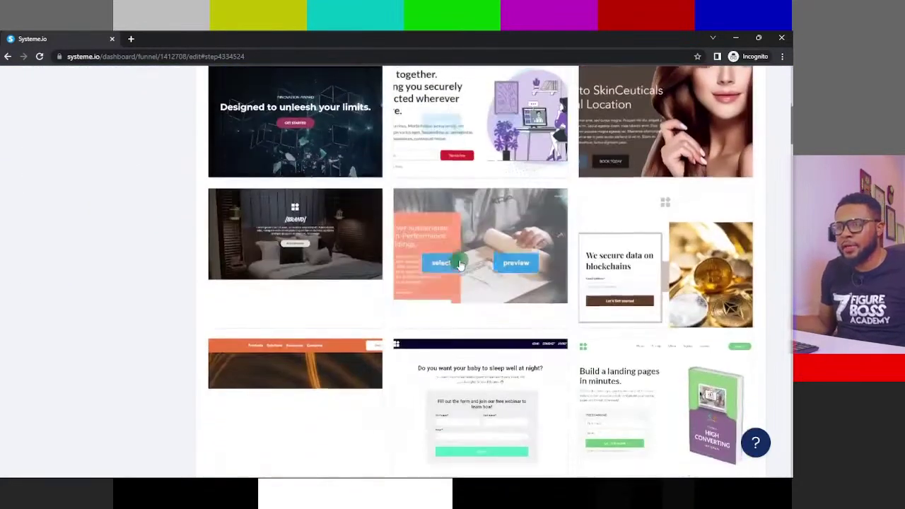
scroll(495, 261, "down", 3)
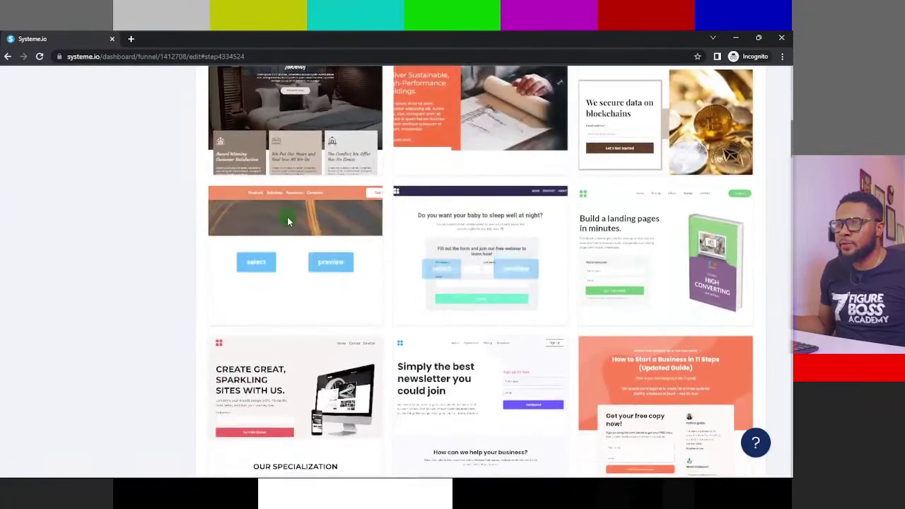
scroll(287, 222, "down", 4)
scroll(355, 228, "down", 2)
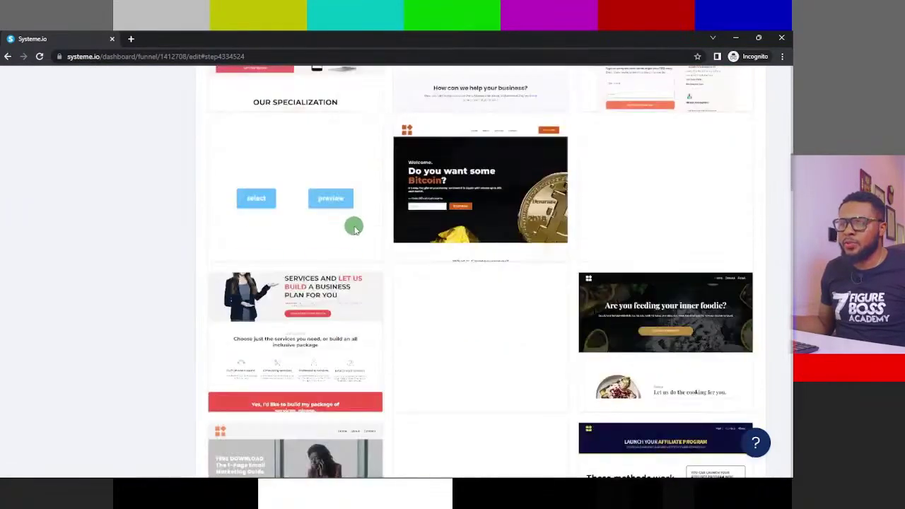
scroll(355, 227, "down", 4)
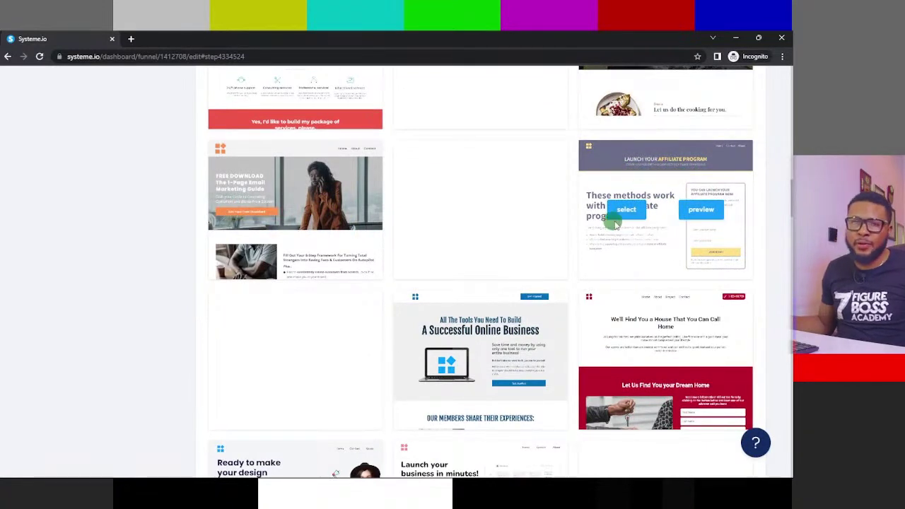
- Preview the 'Launch your affiliate program' template in a new tab and scroll through its sign-up page
left_click(711, 210)
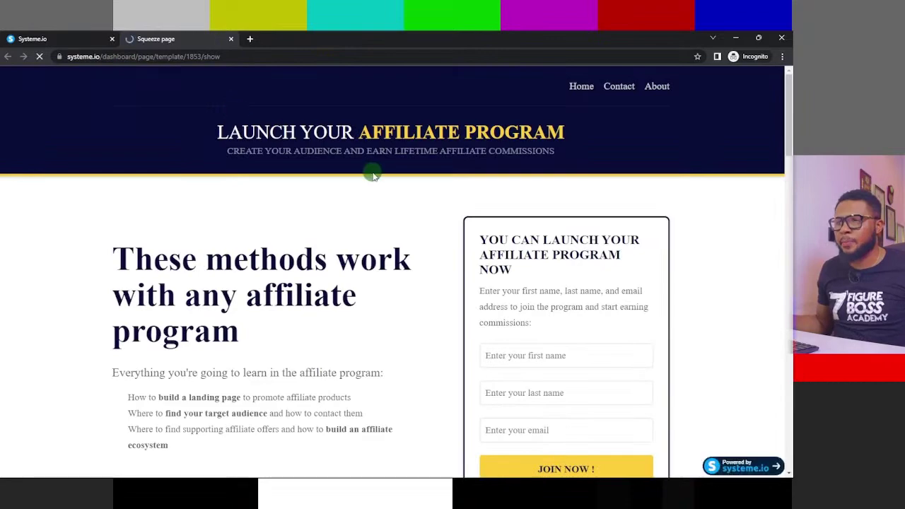
scroll(443, 147, "down", 8)
scroll(447, 160, "down", 15)
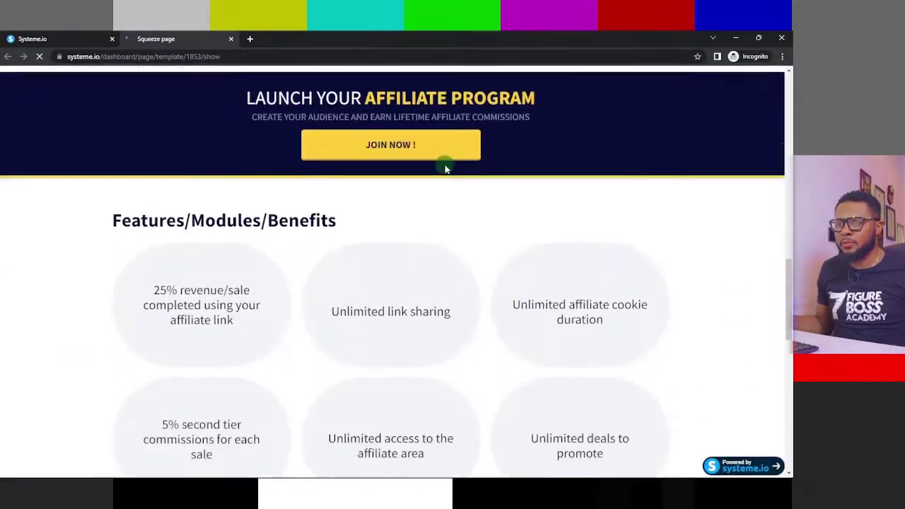
scroll(443, 168, "up", 20)
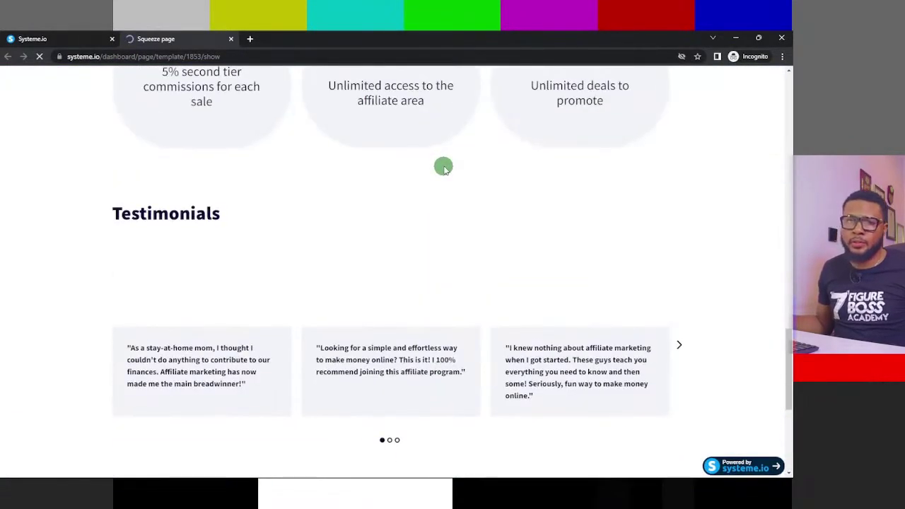
scroll(436, 167, "up", 2)
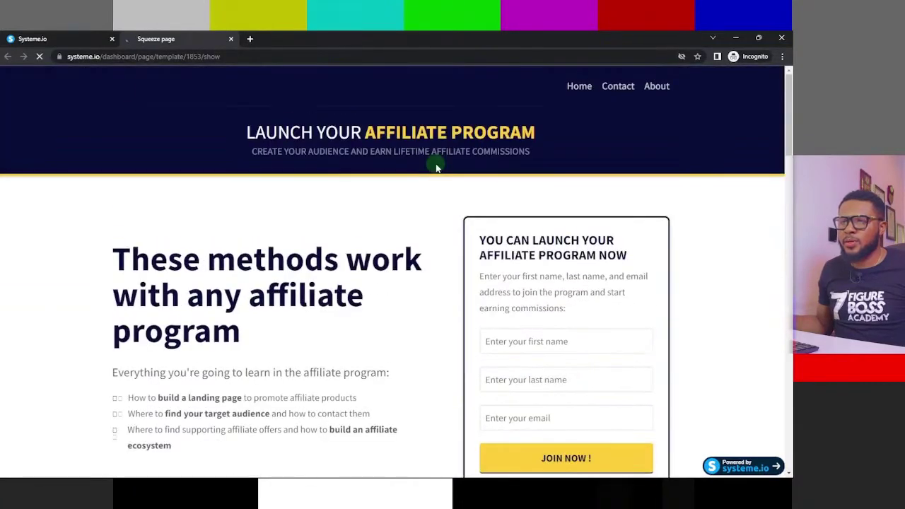
scroll(566, 237, "down", 2)
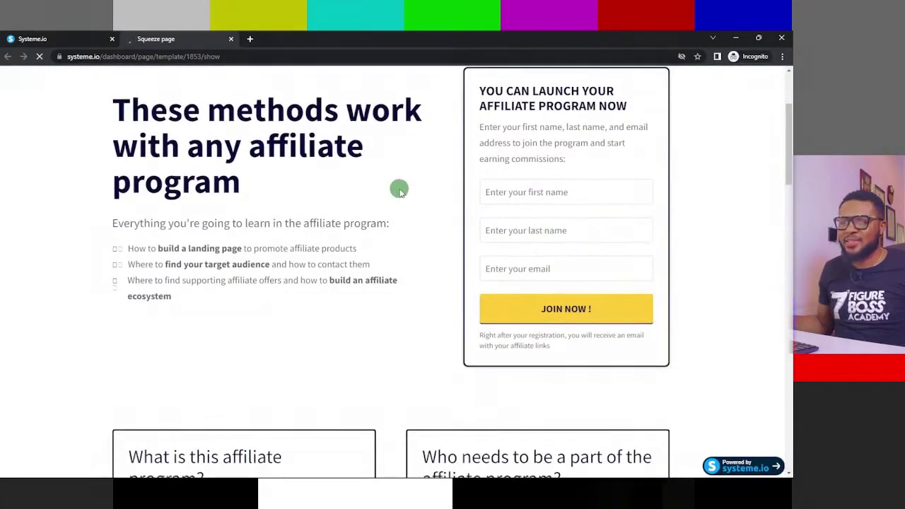
scroll(400, 191, "down", 2)
scroll(408, 179, "up", 4)
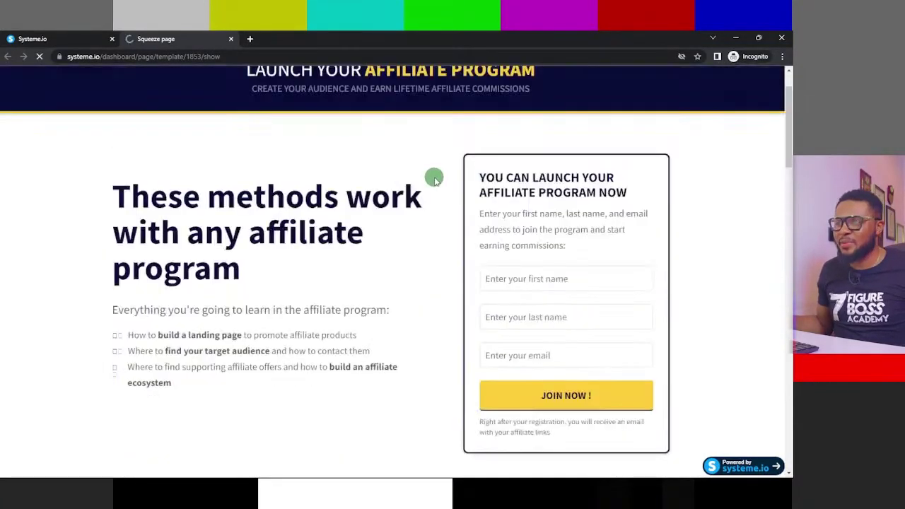
scroll(434, 180, "up", 1)
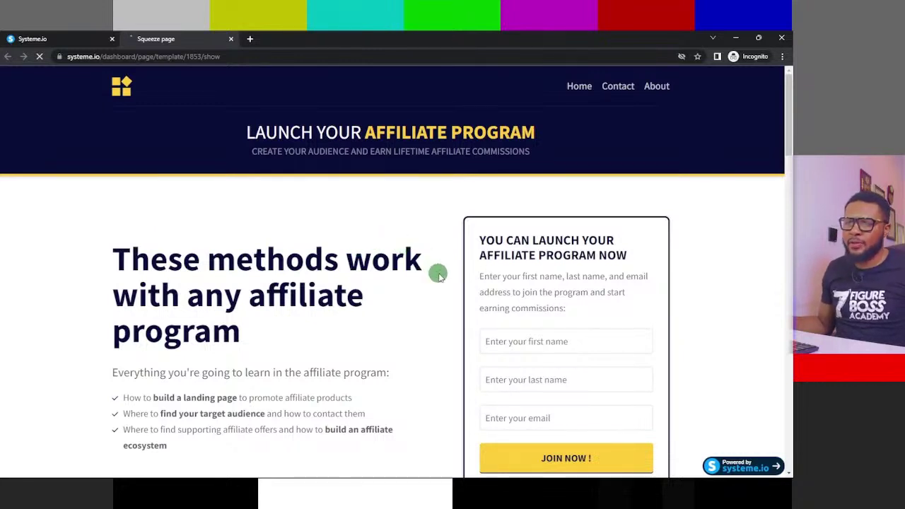
scroll(439, 283, "down", 2)
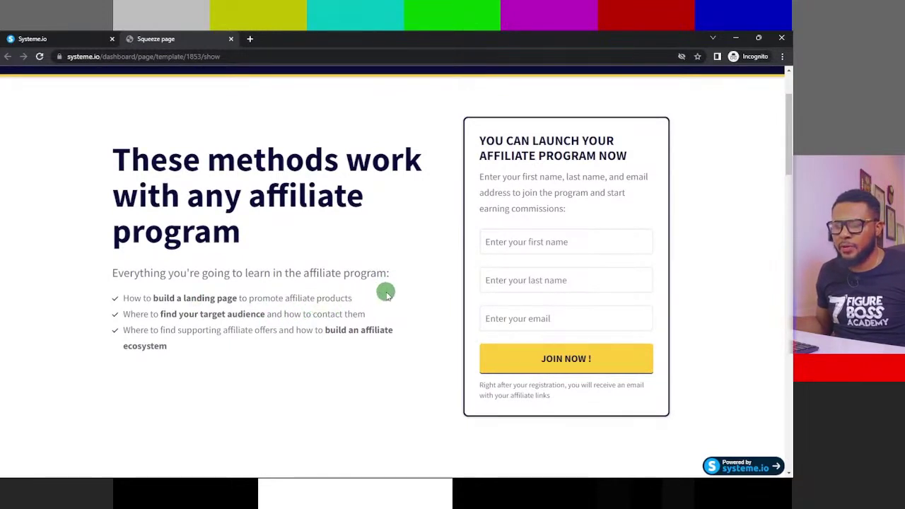
scroll(483, 321, "down", 2)
scroll(472, 287, "up", 4)
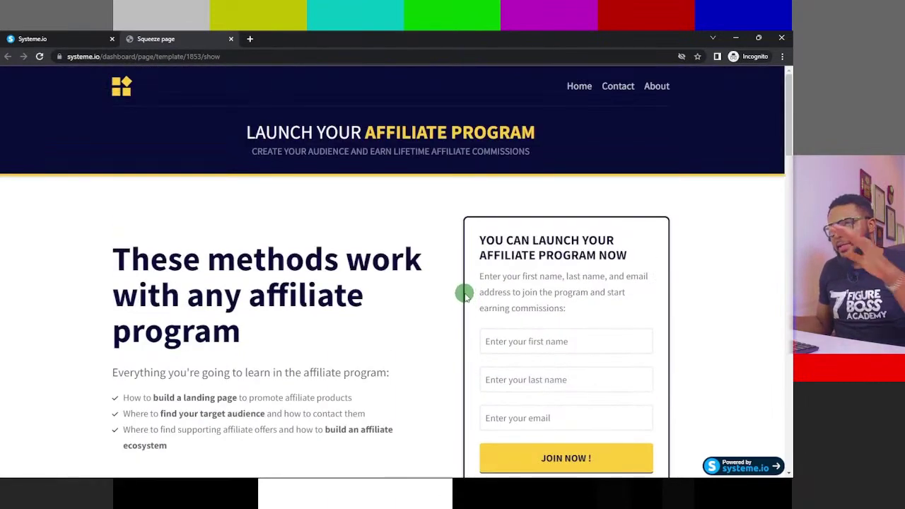
scroll(464, 300, "down", 8)
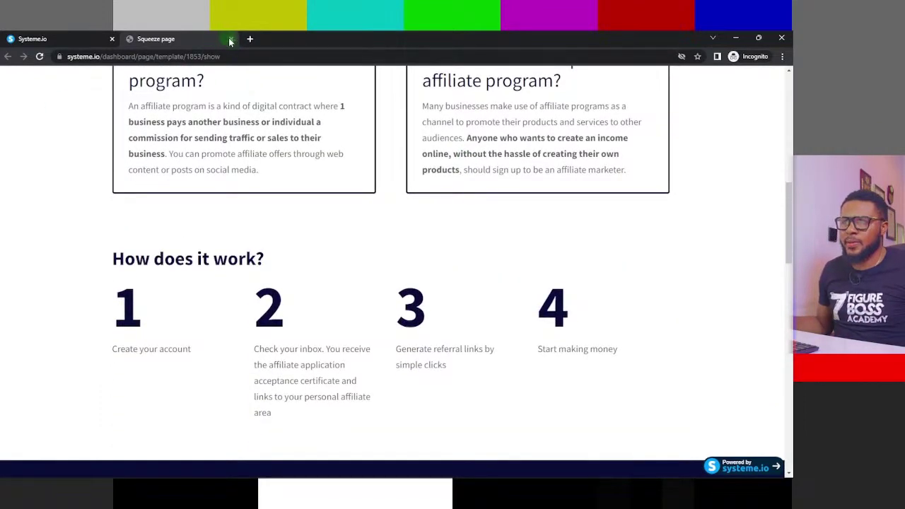
- Close the affiliate template preview and scroll back up the squeeze page template gallery
left_click(229, 40)
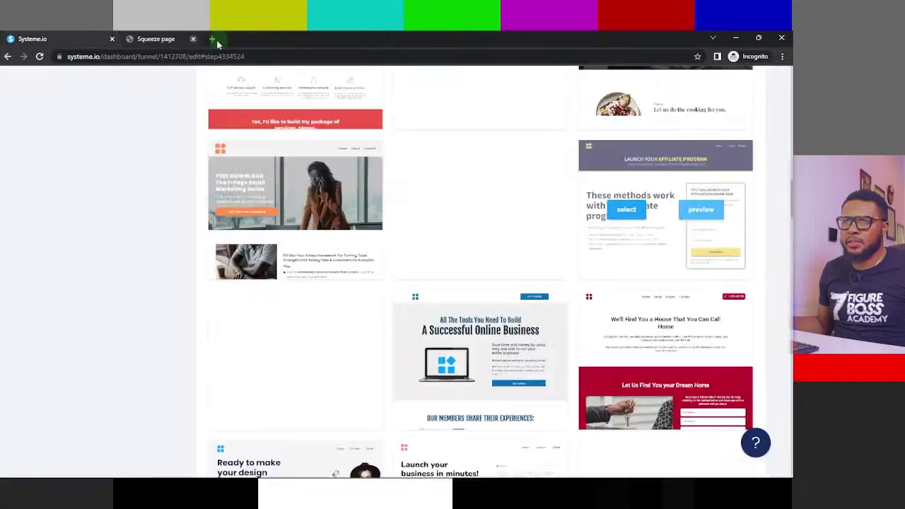
scroll(723, 250, "up", 10)
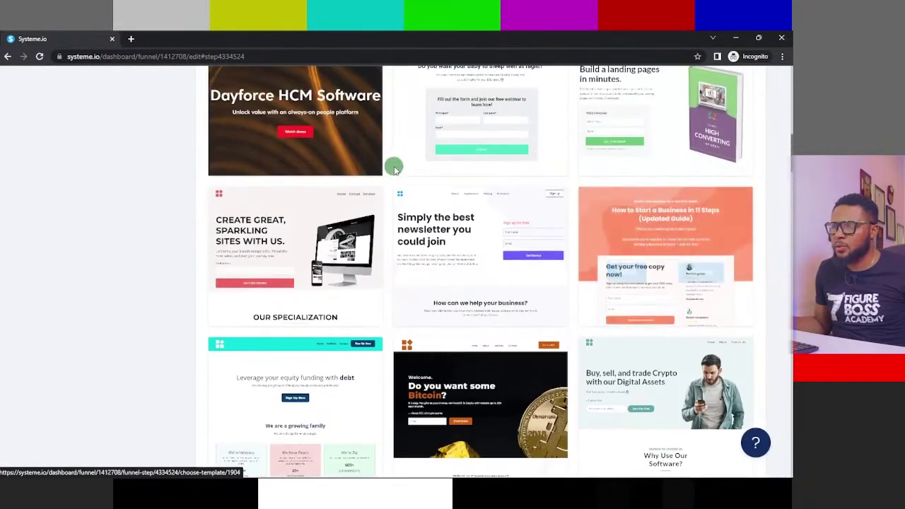
scroll(393, 173, "up", 3)
scroll(459, 228, "up", 2)
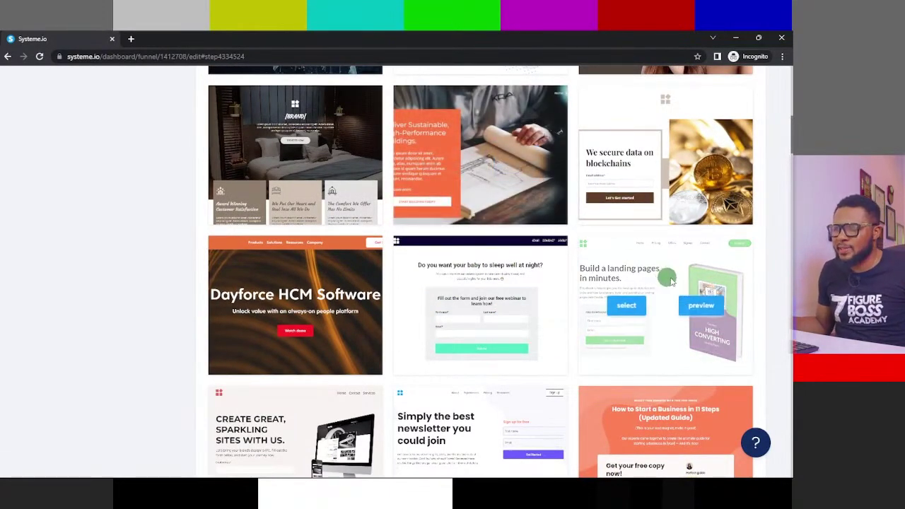
- Preview the 'Build a landing page in minutes' ebook template top to bottom, then close the preview
left_click(701, 305)
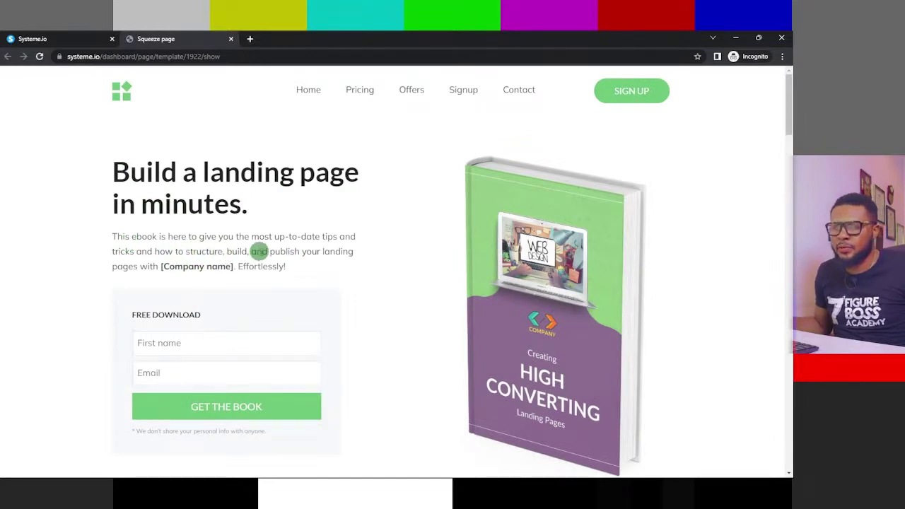
scroll(619, 263, "down", 5)
scroll(451, 259, "up", 5)
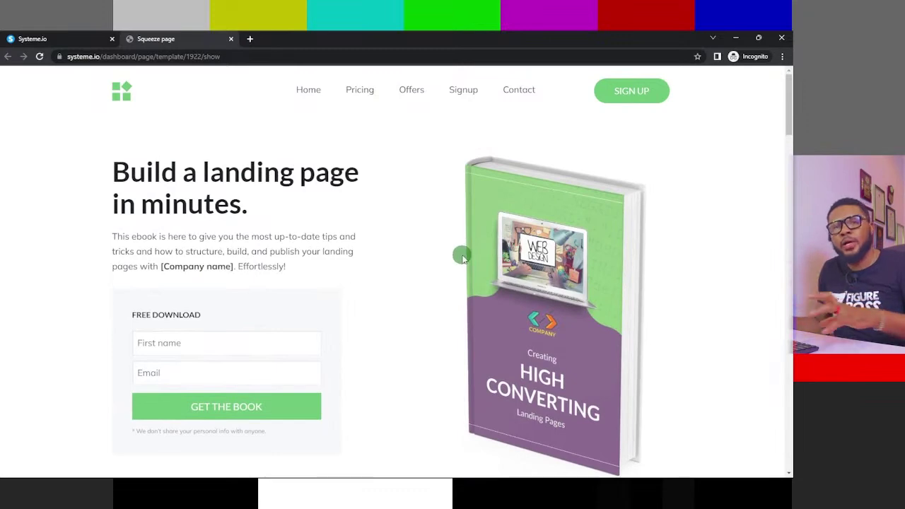
scroll(456, 252, "down", 3)
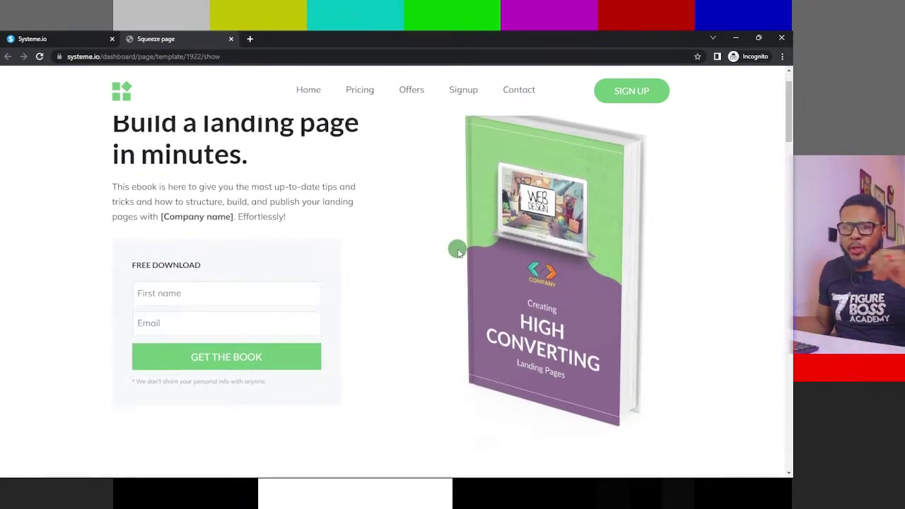
scroll(459, 252, "down", 12)
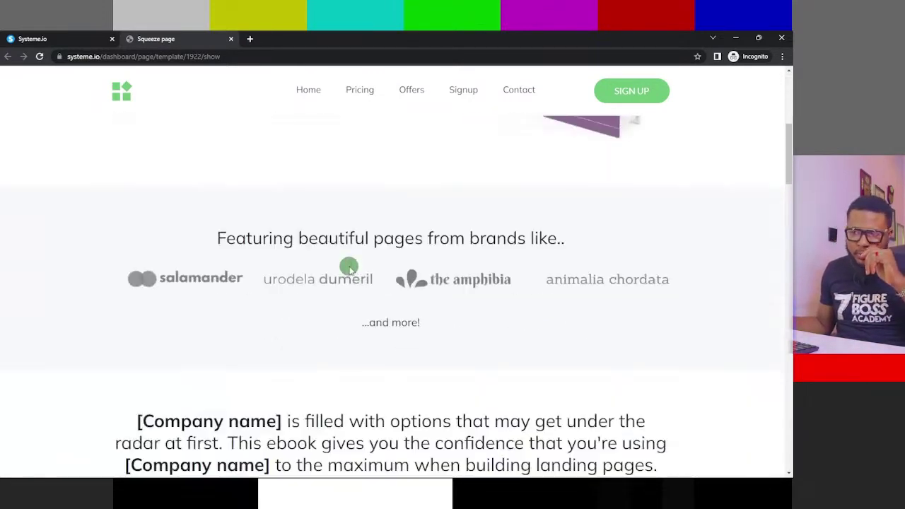
scroll(422, 285, "down", 10)
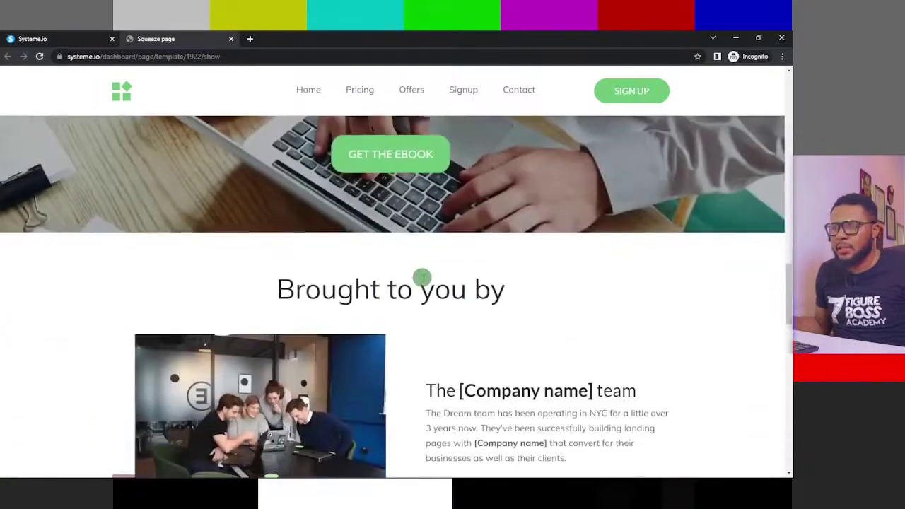
scroll(424, 278, "down", 7)
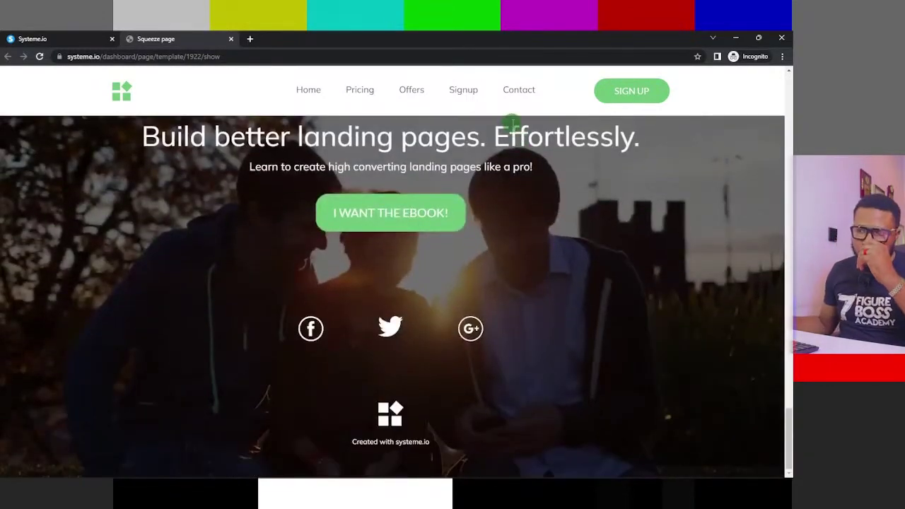
scroll(350, 133, "up", 20)
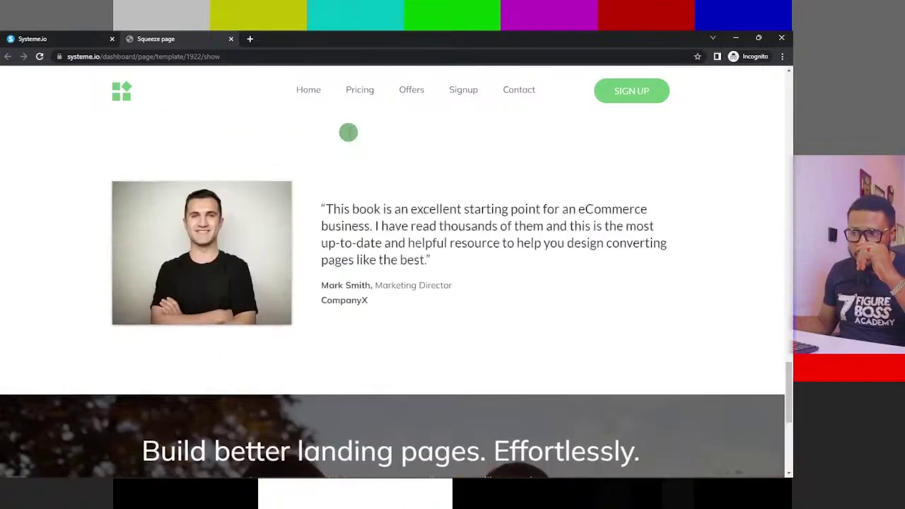
scroll(359, 129, "up", 15)
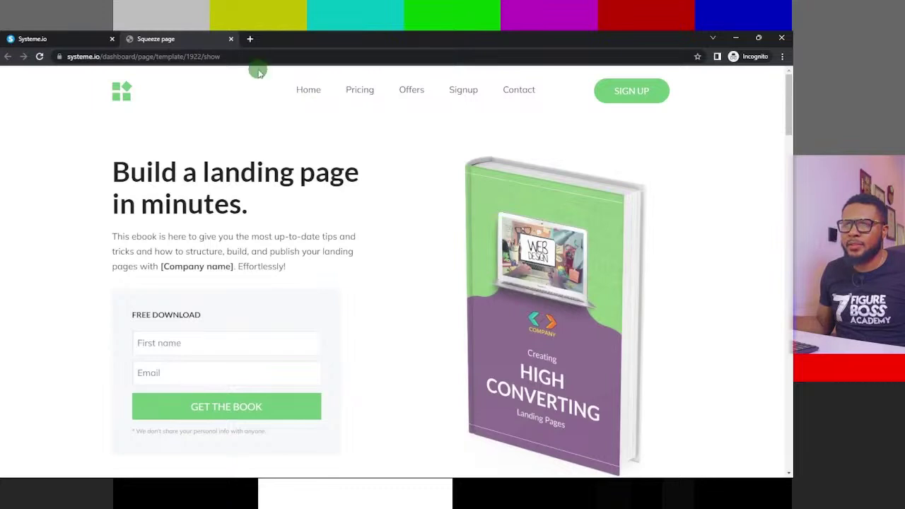
left_click(228, 39)
mouse_move(661, 256)
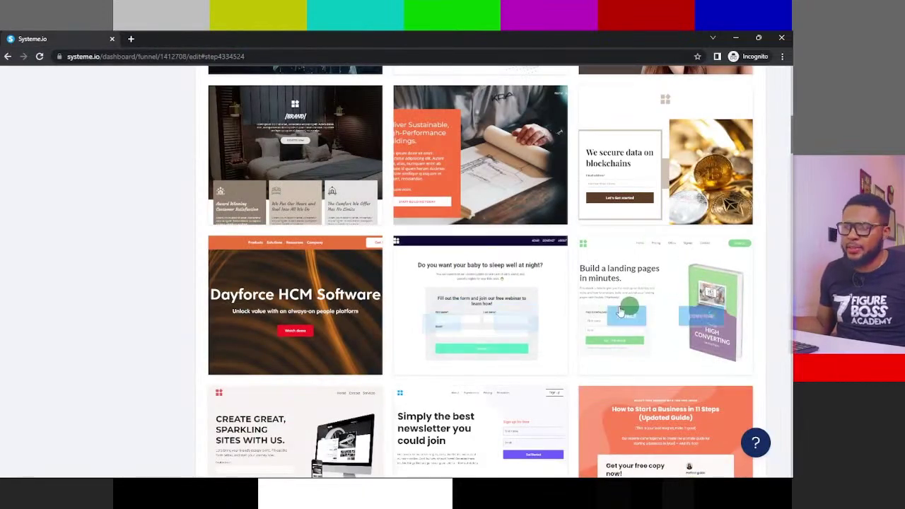
- Scroll the squeeze page templates grid to the 'Build a landing page in minutes' card
scroll(354, 212, "up", 8)
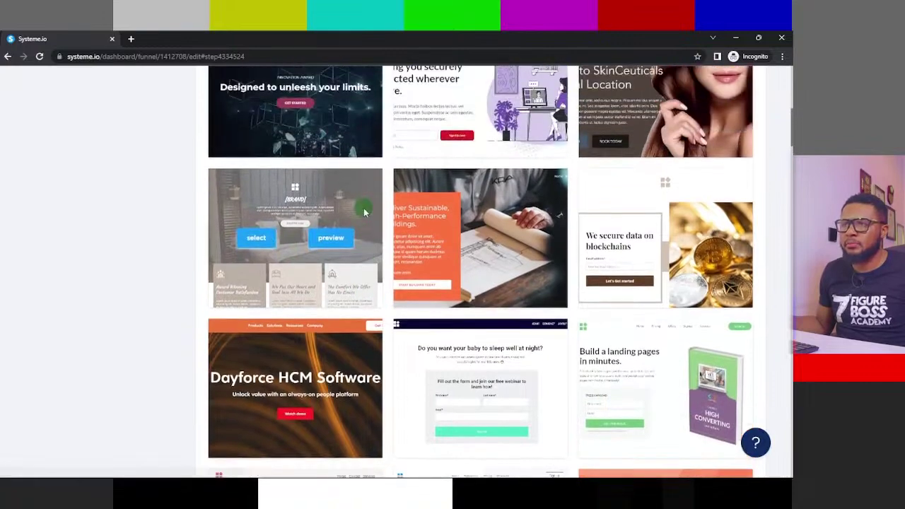
scroll(413, 243, "down", 7)
scroll(412, 243, "down", 2)
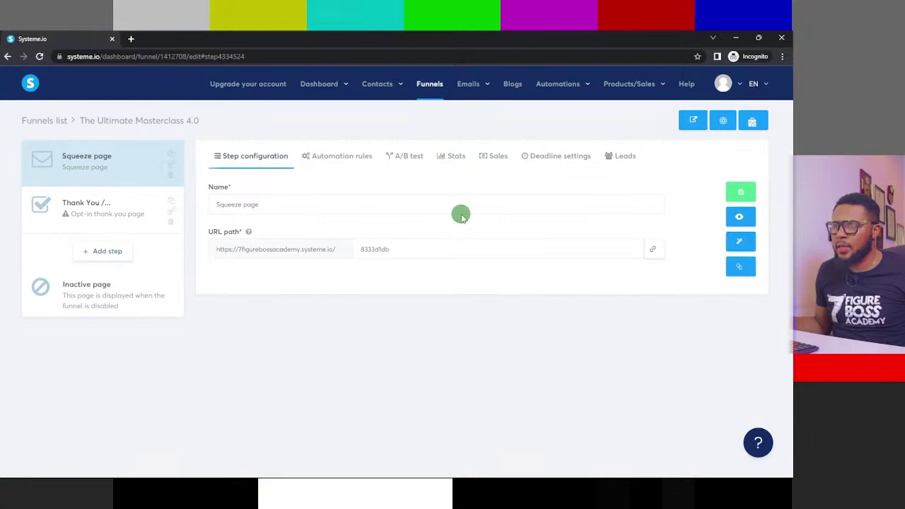
- Save the Squeeze page funnel step and open its page in the editor
left_click(742, 192)
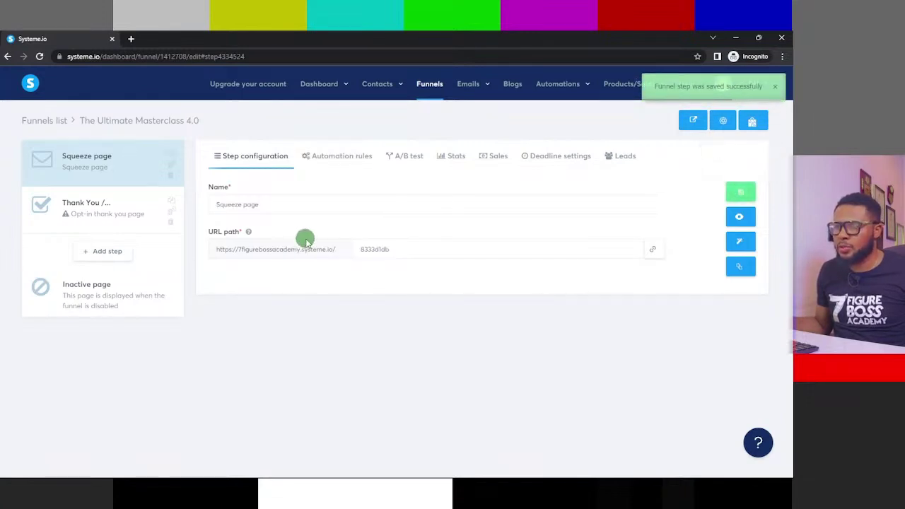
left_click(742, 245)
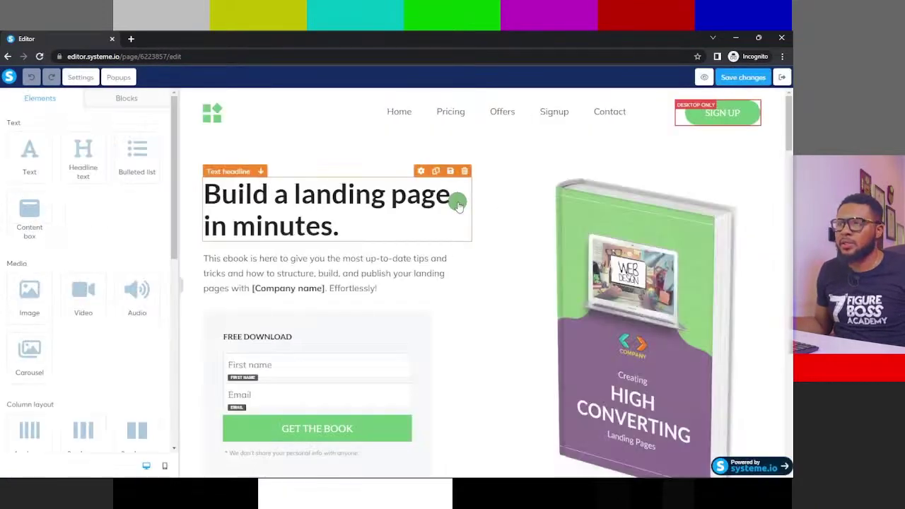
- Delete the header's navigation menu and logo image, confirming each deletion with OK
scroll(707, 252, "down", 2)
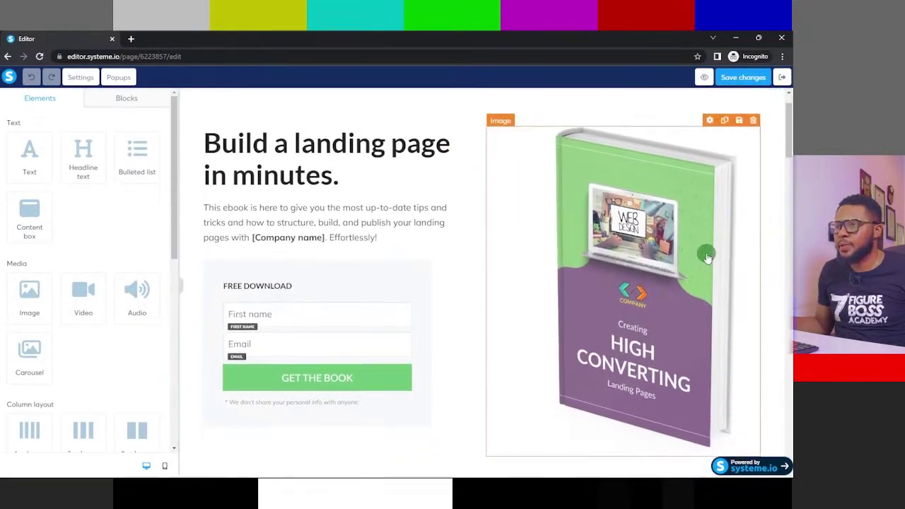
scroll(467, 212, "up", 2)
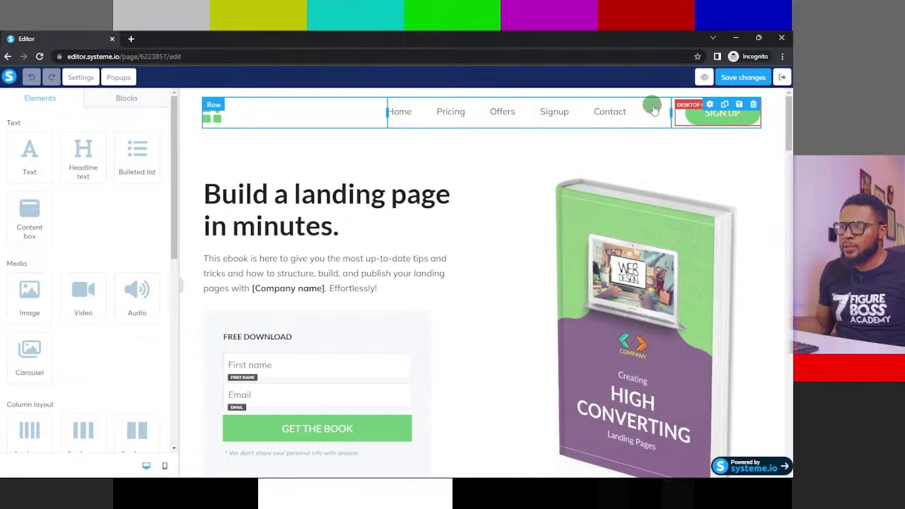
left_click(657, 113)
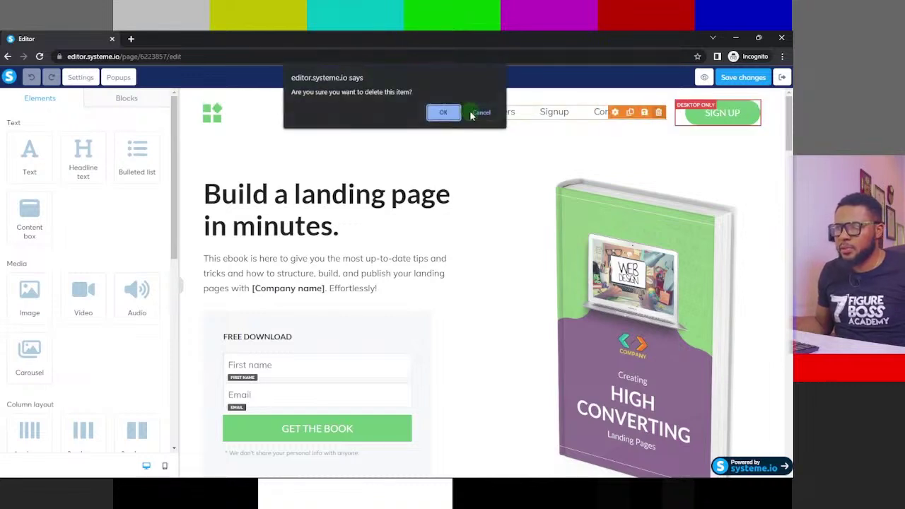
left_click(440, 112)
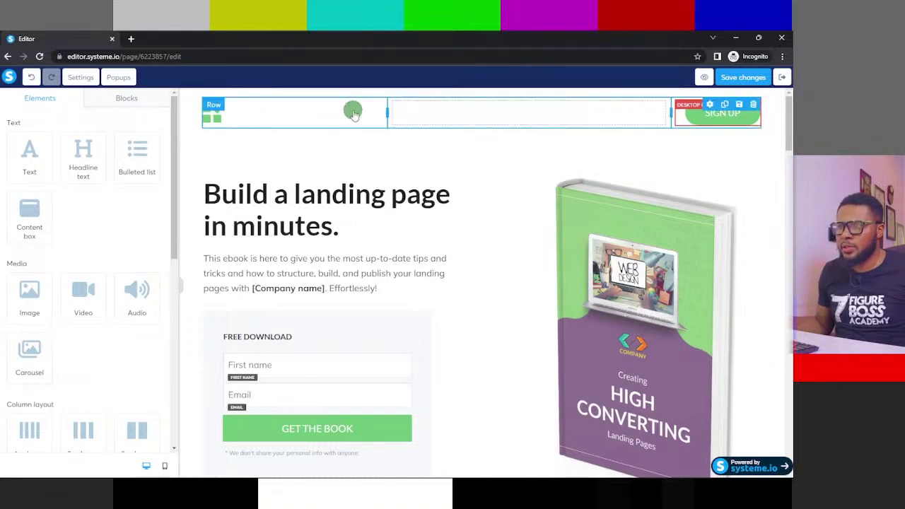
left_click(375, 109)
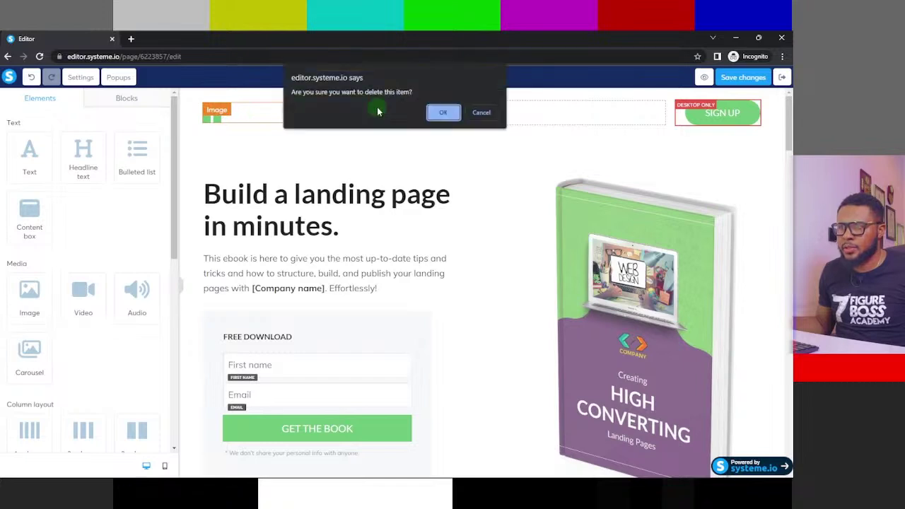
left_click(446, 113)
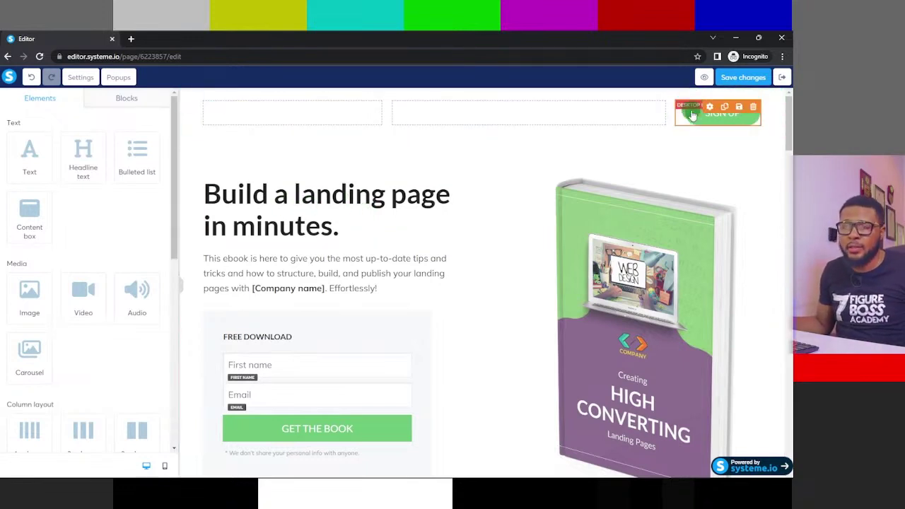
left_click(354, 195)
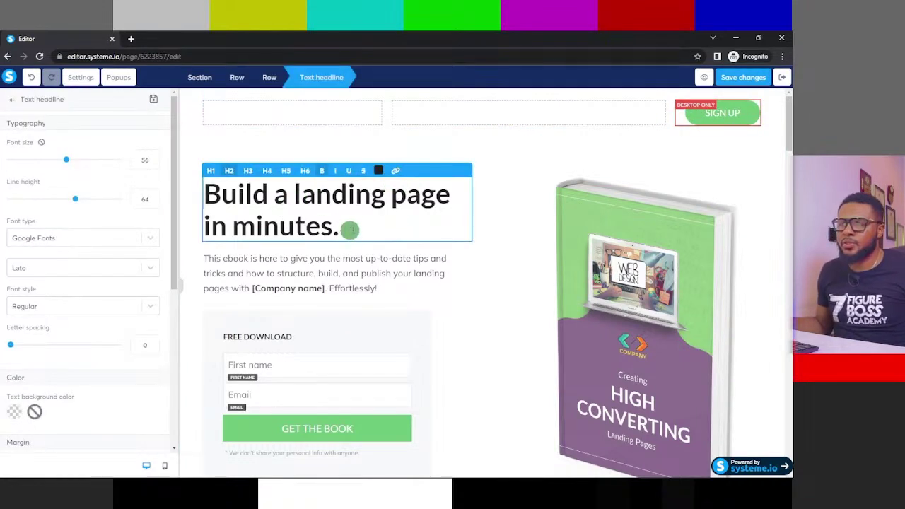
- Replace the headline text with 'Participate in The Ultimate Masterclass 4.0'
scroll(371, 182, "down", 2)
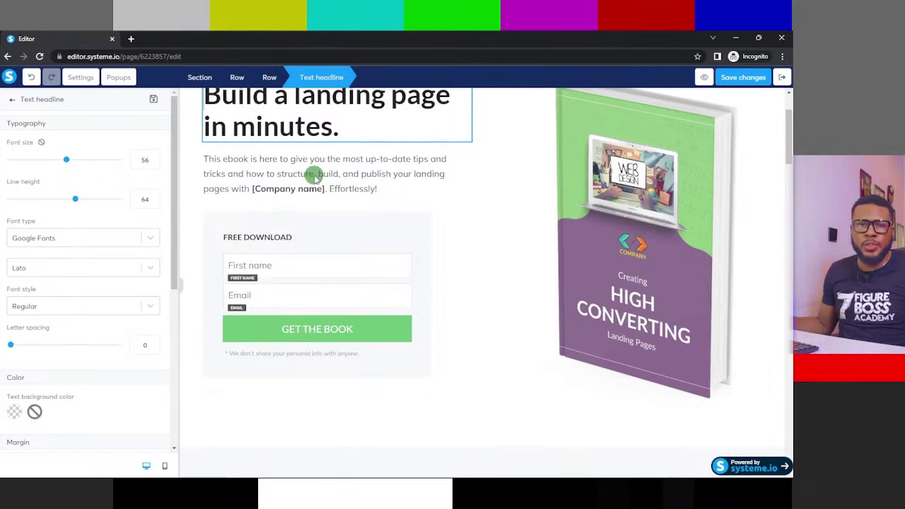
left_click_drag(349, 130, 182, 188)
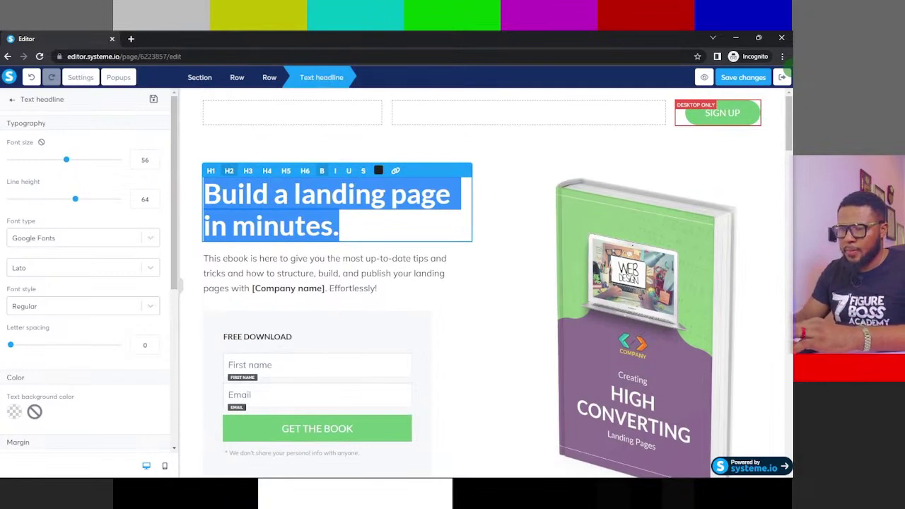
type("Participate in")
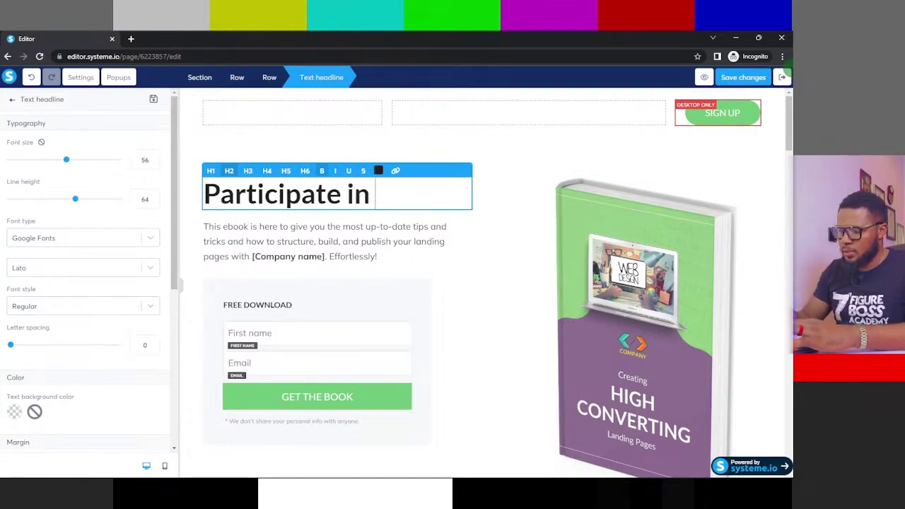
type("The Ultimate Masterclass")
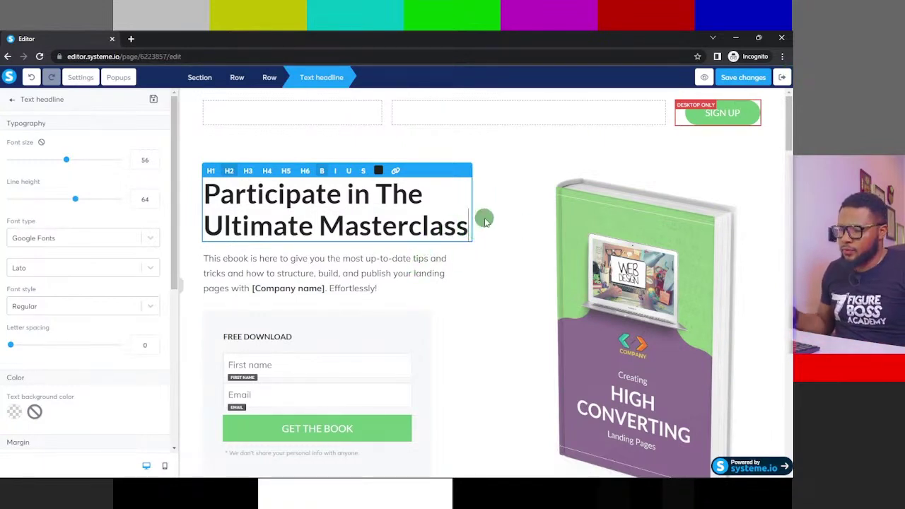
type("4.")
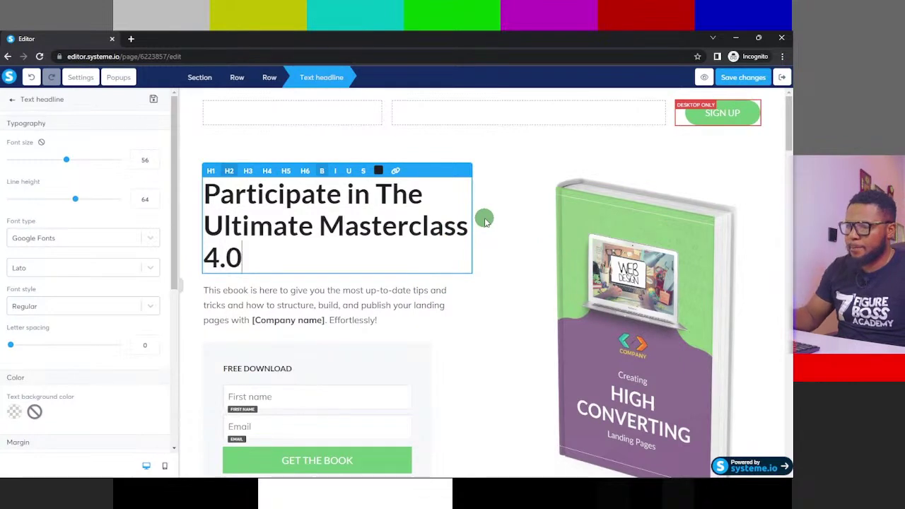
type("0")
left_click(317, 194)
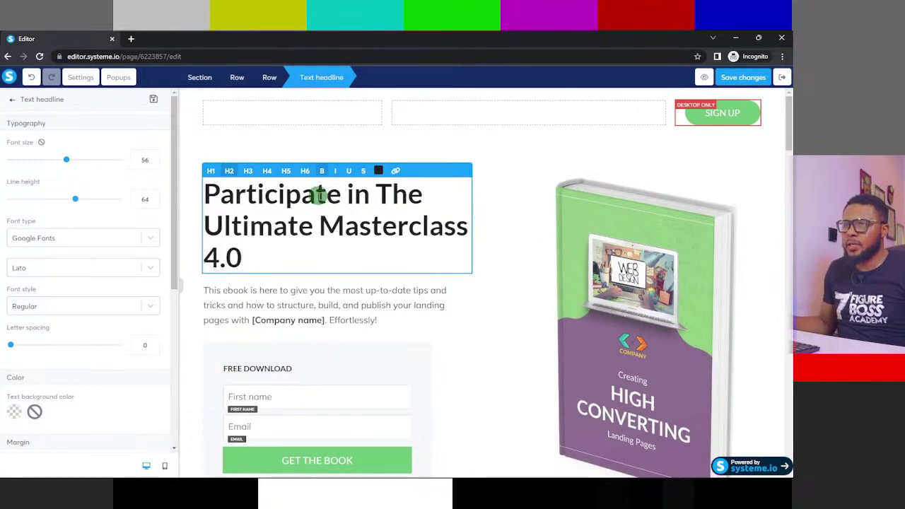
scroll(417, 201, "down", 1)
scroll(422, 202, "down", 3)
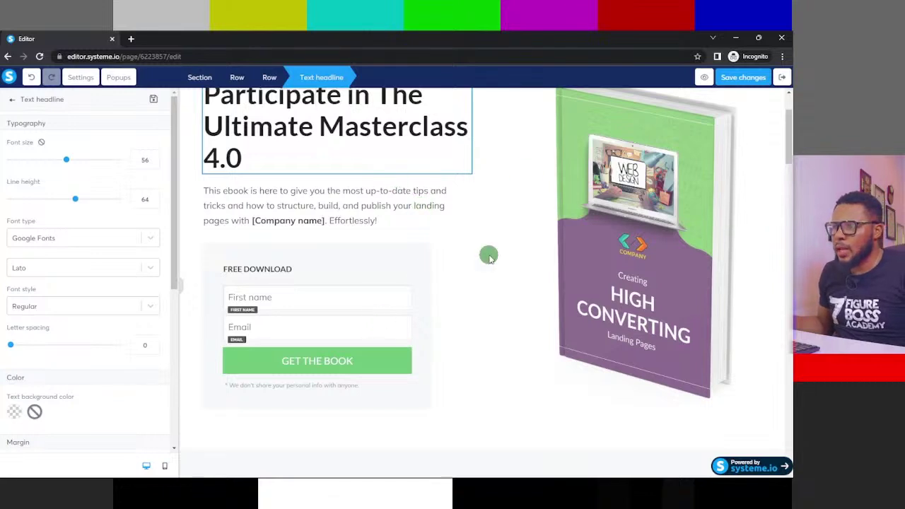
left_click(495, 231)
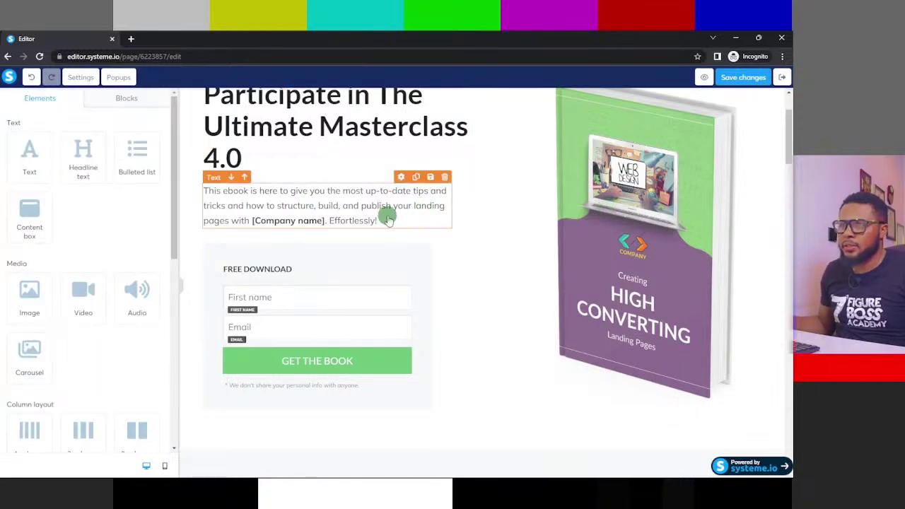
left_click(297, 219)
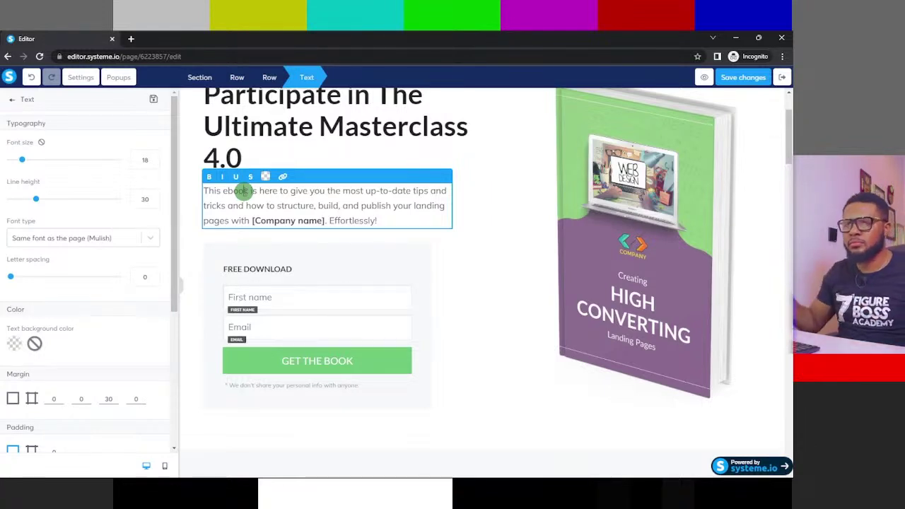
left_click(246, 191)
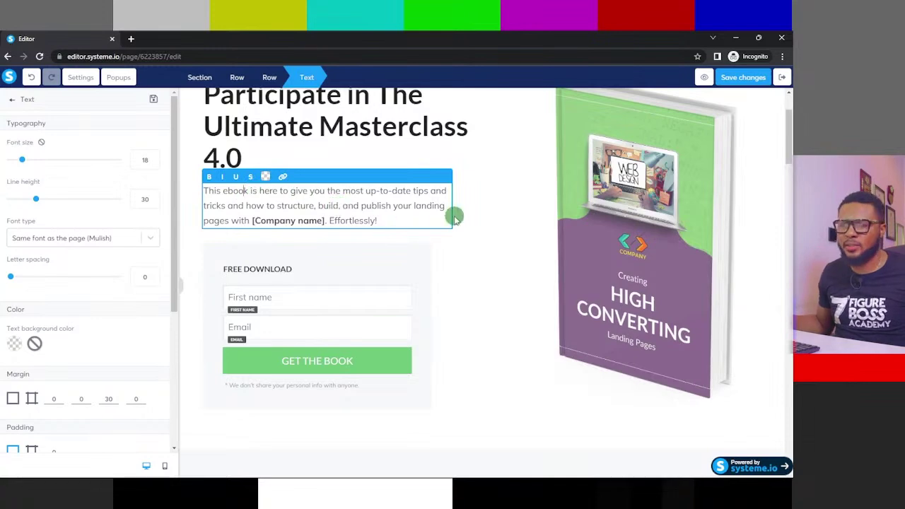
left_click(512, 174)
scroll(508, 177, "up", 2)
scroll(388, 214, "down", 6)
scroll(457, 216, "up", 5)
scroll(282, 244, "down", 2)
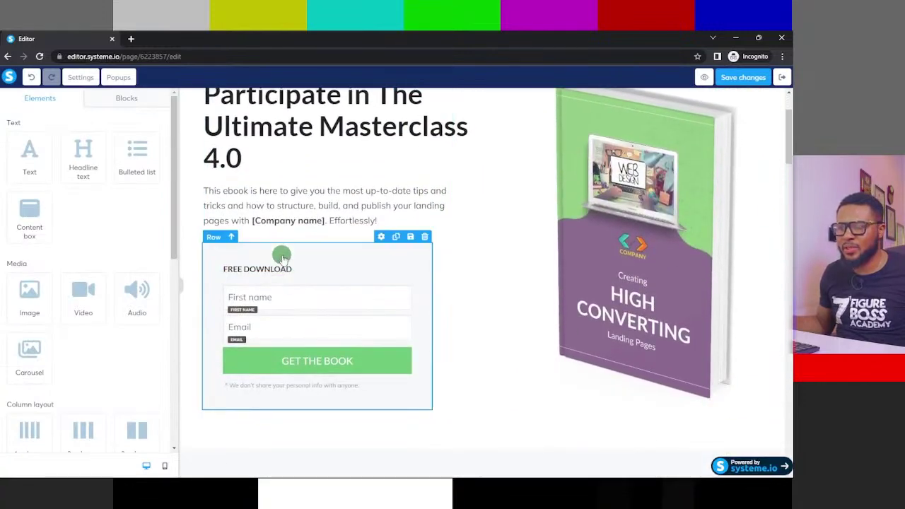
left_click(296, 302)
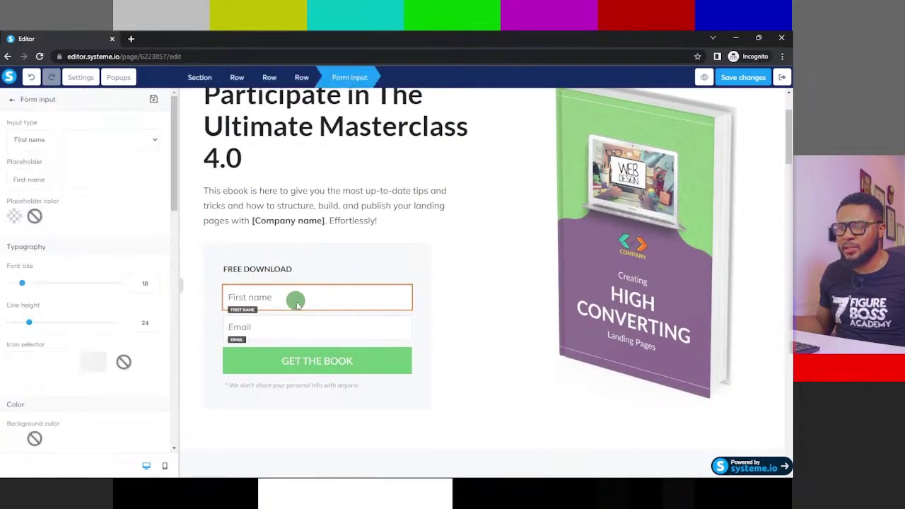
left_click(330, 332)
scroll(464, 316, "down", 1)
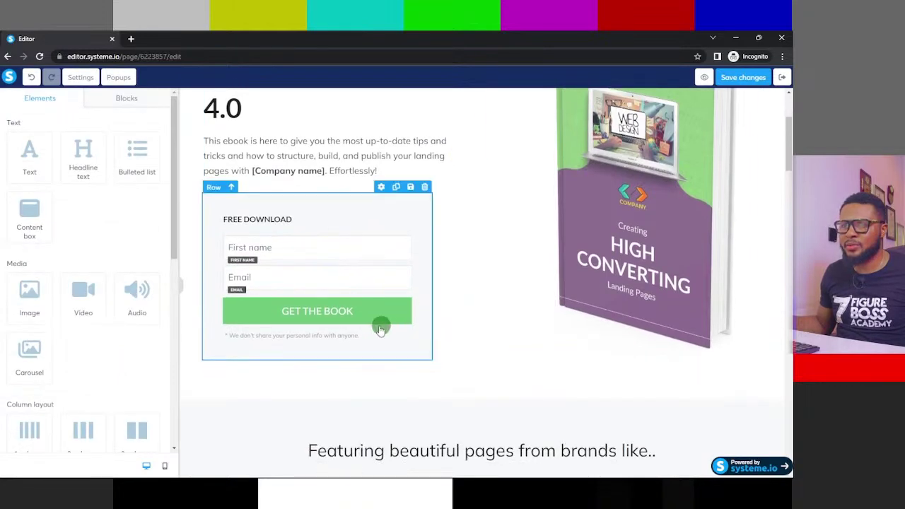
scroll(318, 325, "down", 2)
scroll(89, 323, "down", 2)
scroll(402, 210, "up", 3)
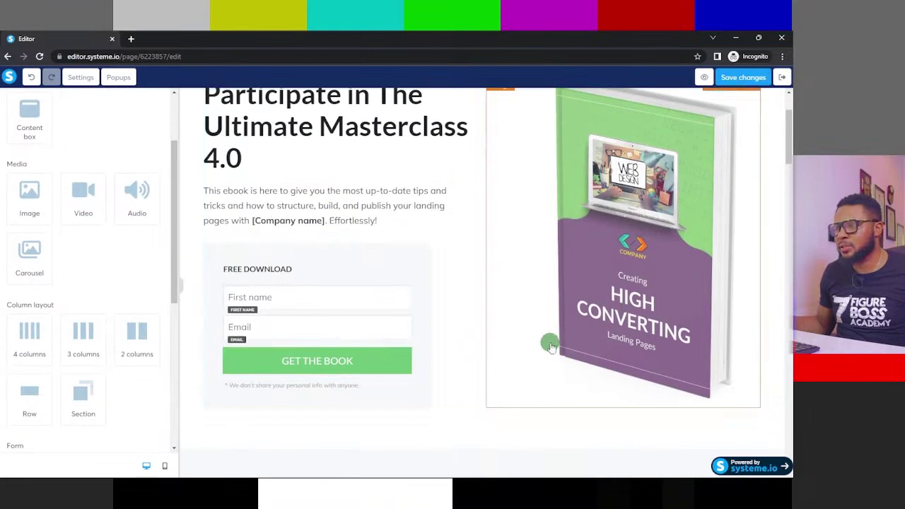
left_click(659, 256)
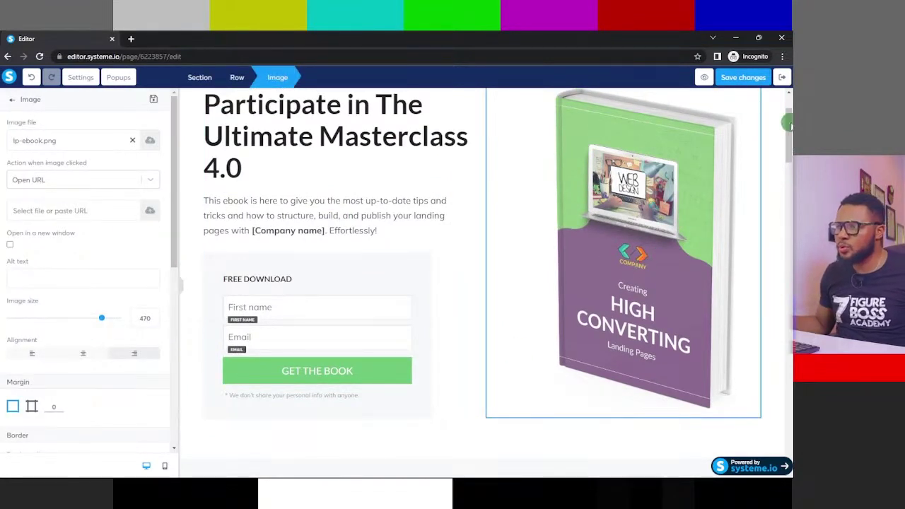
key("Escape")
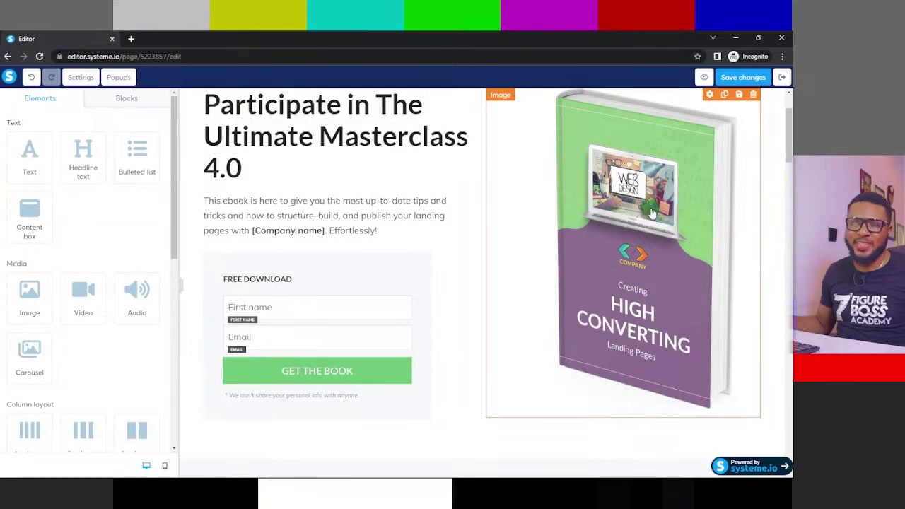
scroll(649, 213, "down", 2)
scroll(648, 213, "up", 4)
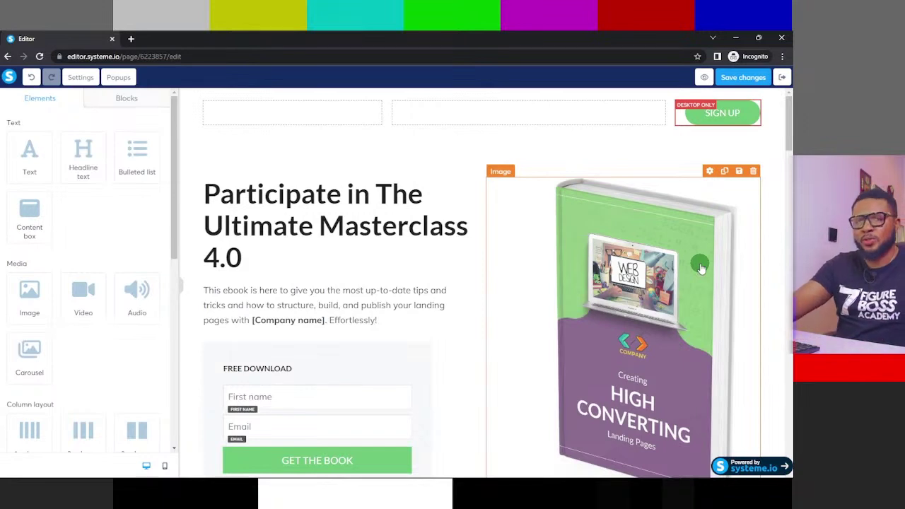
scroll(642, 294, "down", 3)
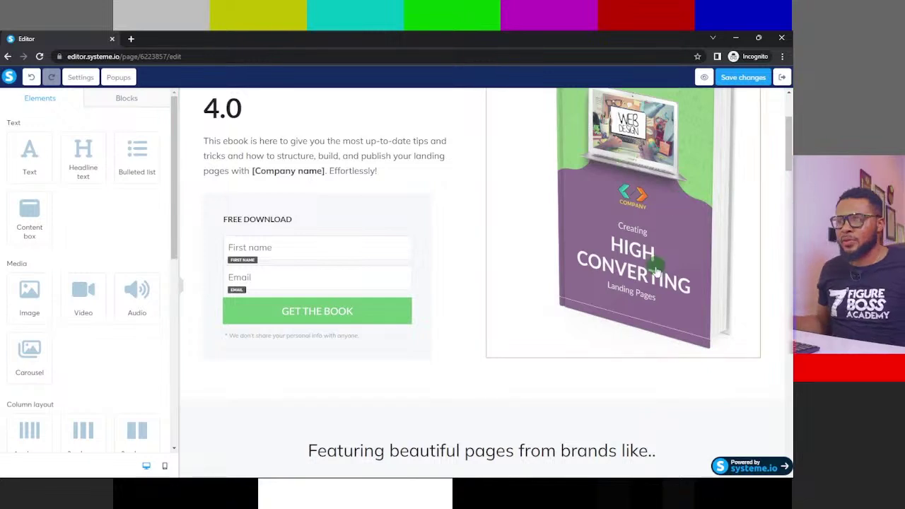
- Open a new incognito tab to smartmockup.com, checking back on the page editor while it loads
left_click(130, 39)
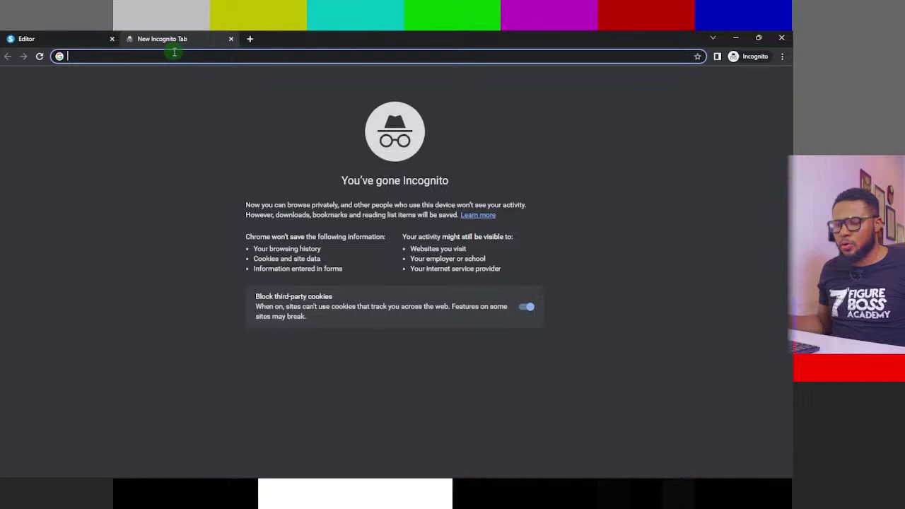
type("smar")
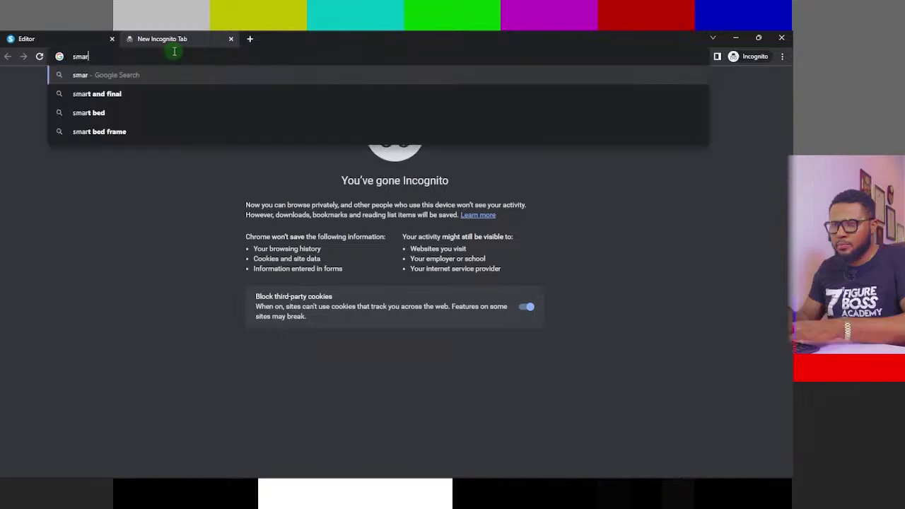
type("tmockup")
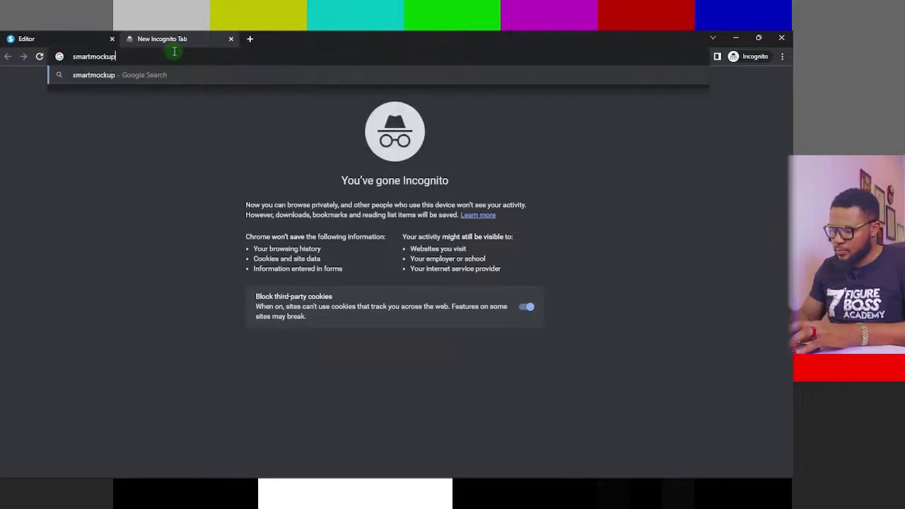
type(".com")
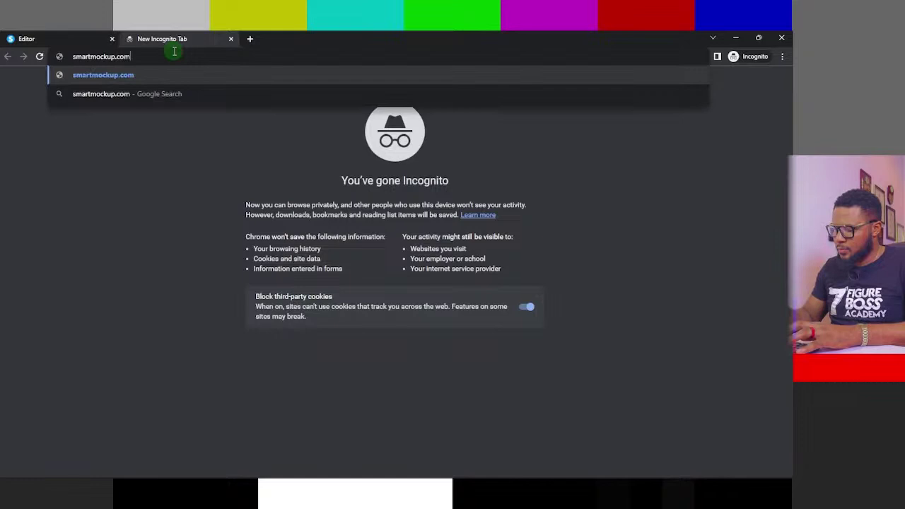
key("Return")
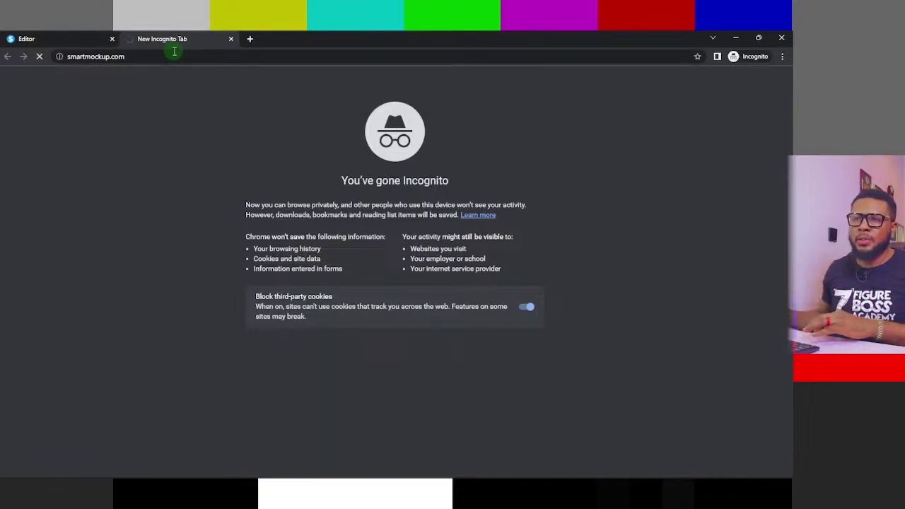
left_click(59, 35)
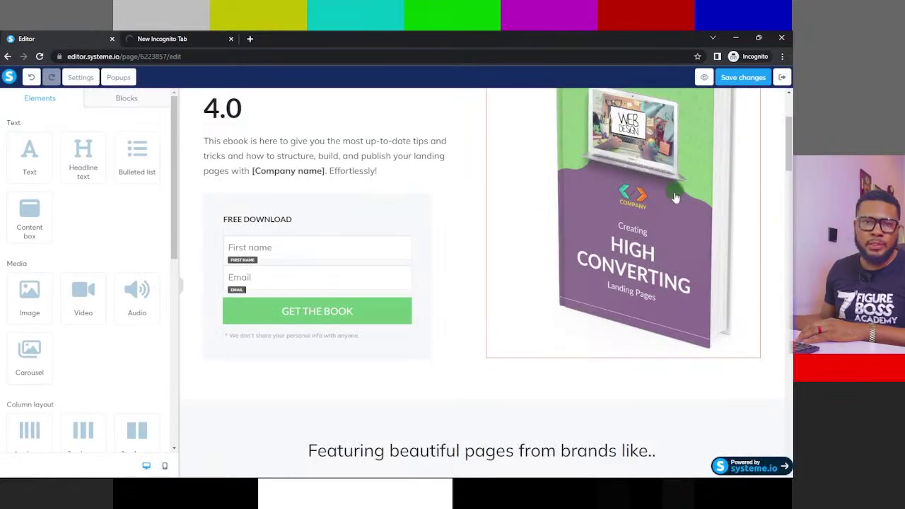
scroll(668, 184, "up", 2)
scroll(640, 284, "down", 2)
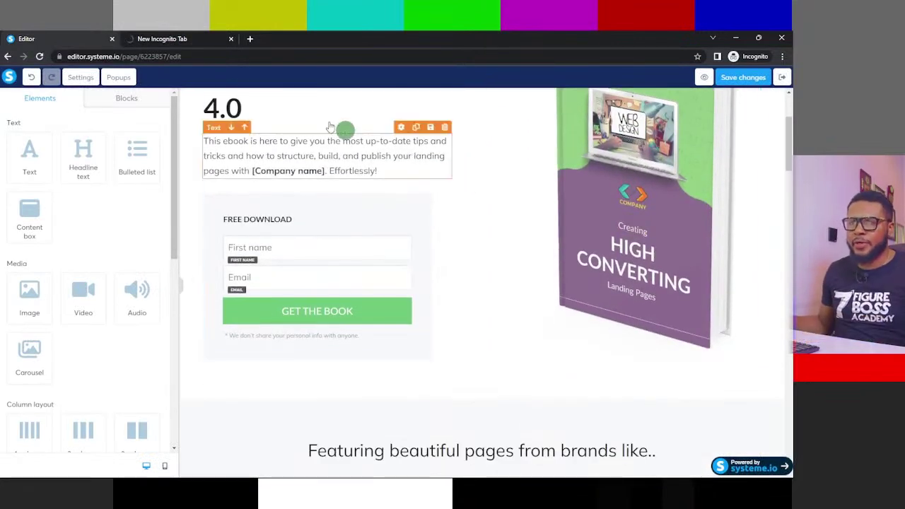
left_click(164, 37)
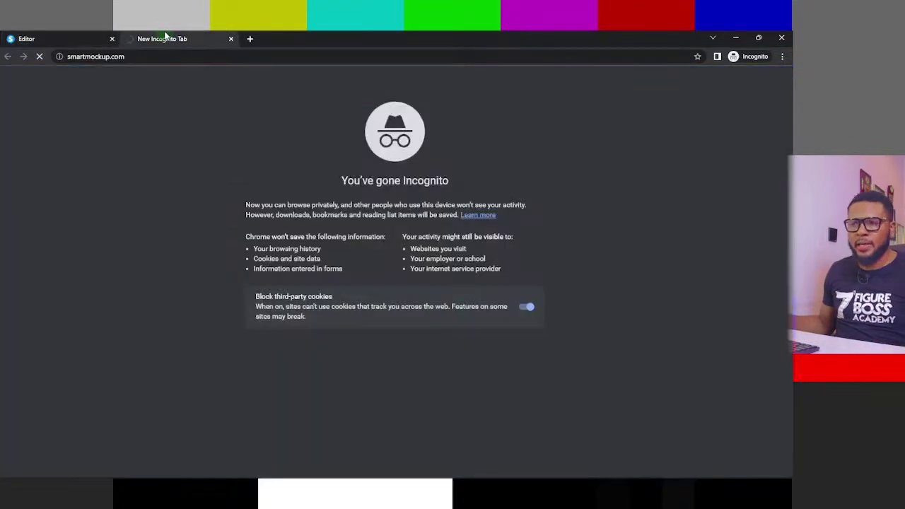
left_click(69, 34)
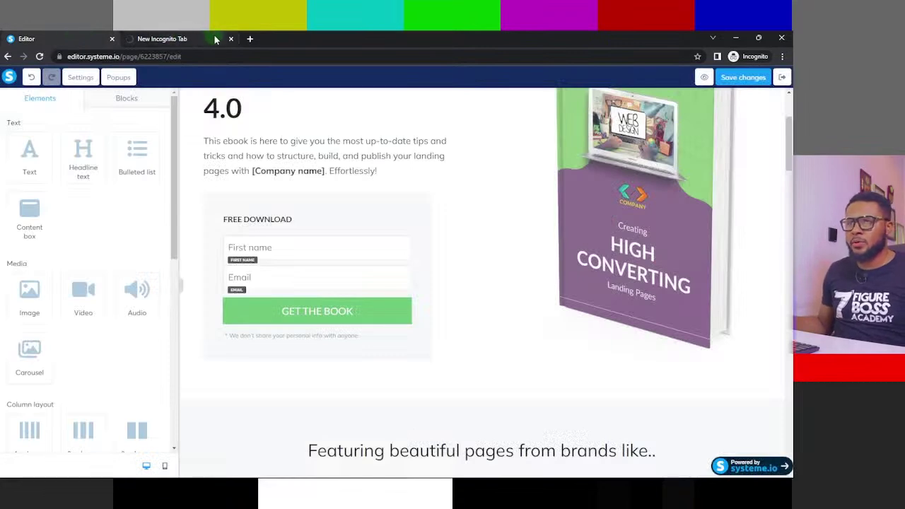
left_click(189, 39)
left_click(81, 37)
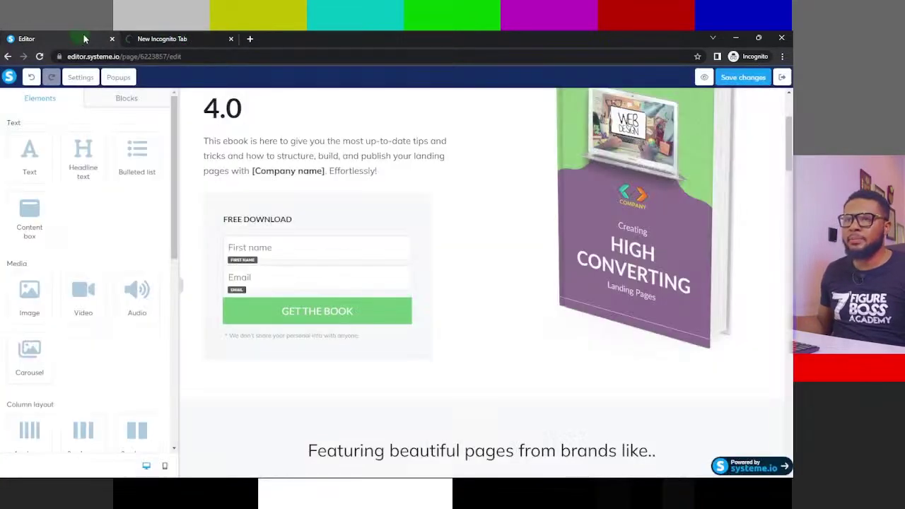
left_click(189, 36)
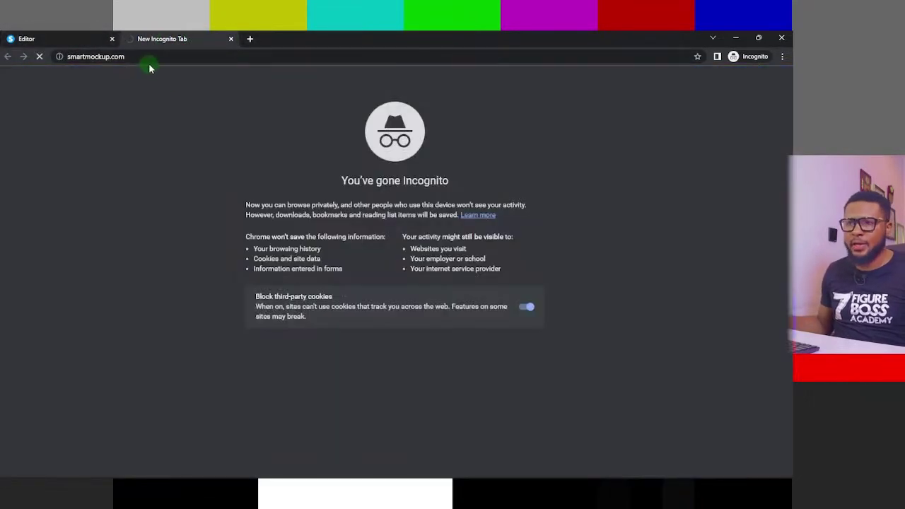
- Trim the address to 'smartmockup' and run it as a Google search
left_click(114, 58)
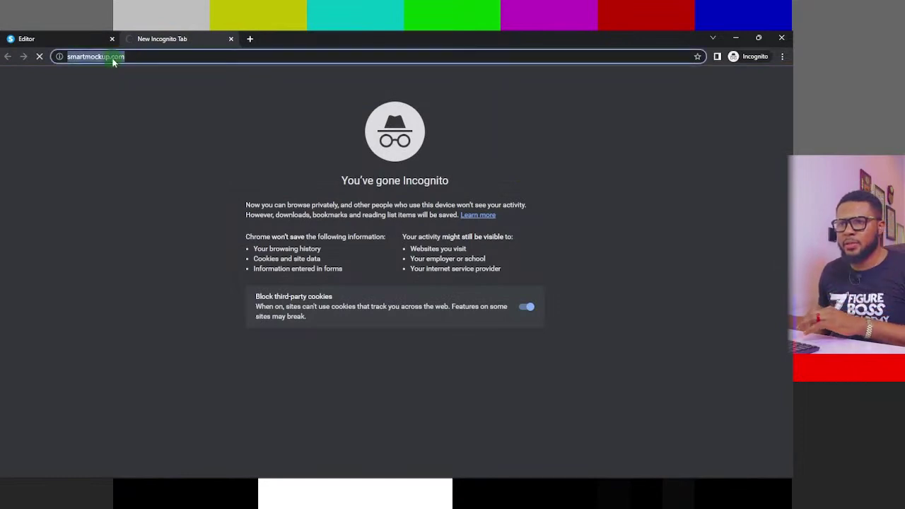
left_click(111, 59)
left_click_drag(110, 57, 196, 55)
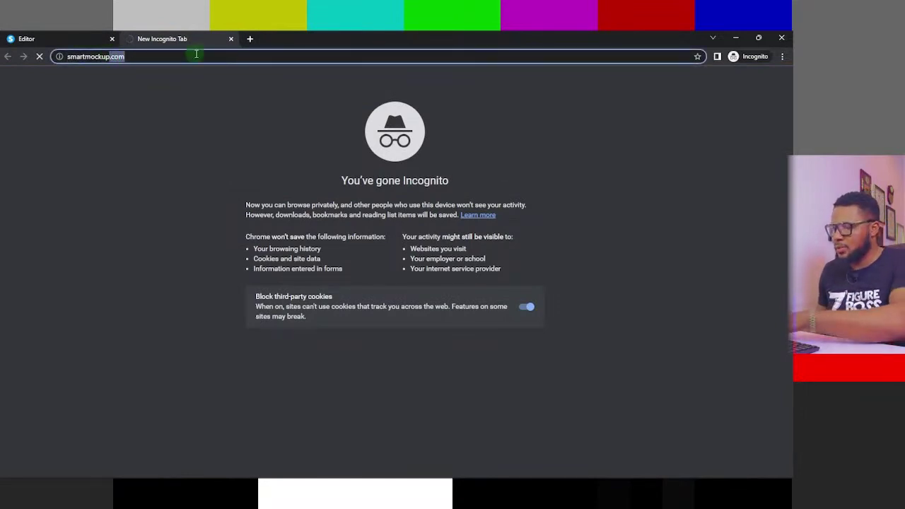
key("BackSpace")
left_click(102, 81)
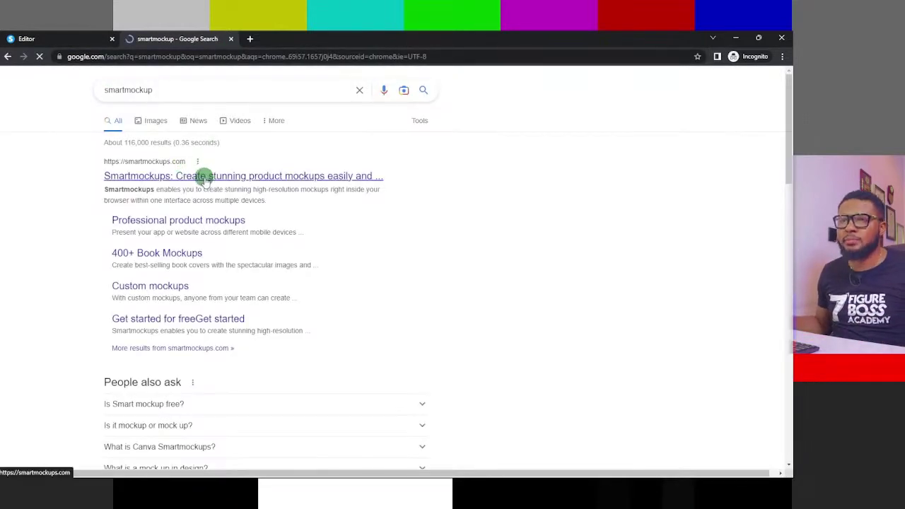
- Open the Smartmockups home page from the first search result, reload it and scroll through it
left_click(204, 178)
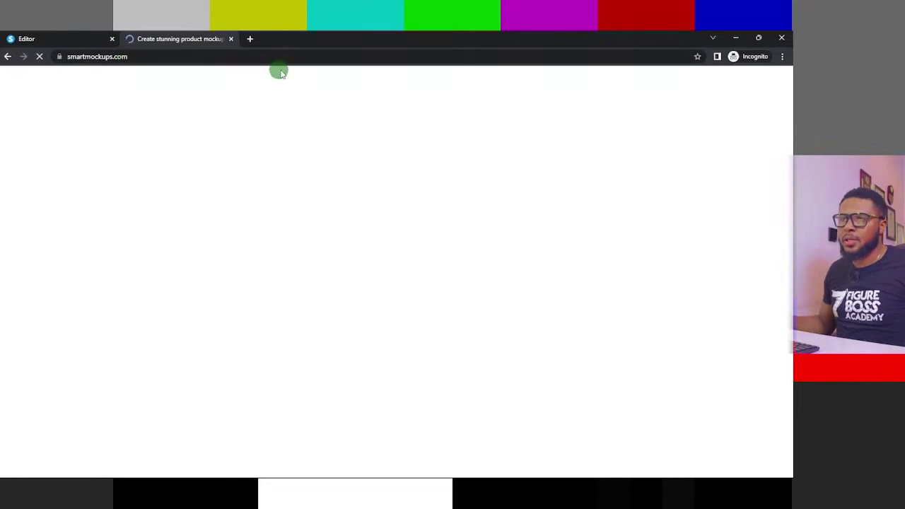
scroll(654, 145, "down", 3)
scroll(285, 234, "down", 10)
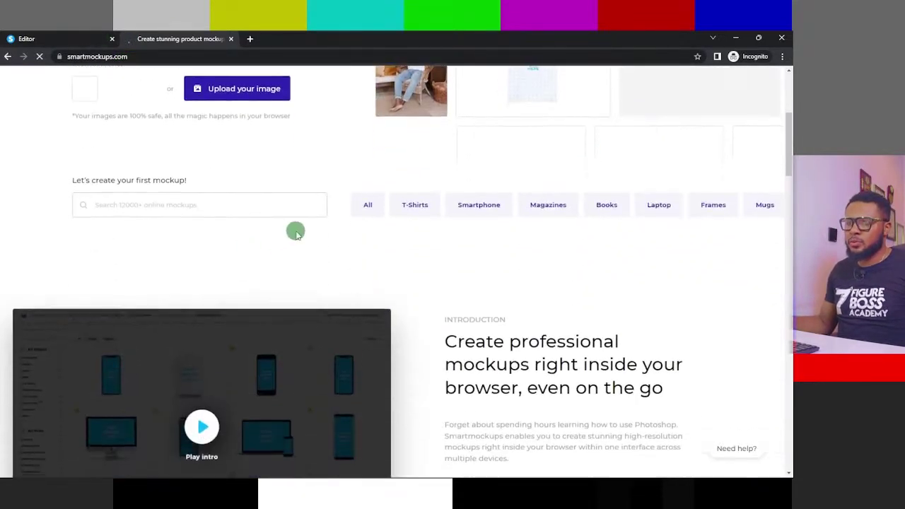
scroll(381, 192, "up", 12)
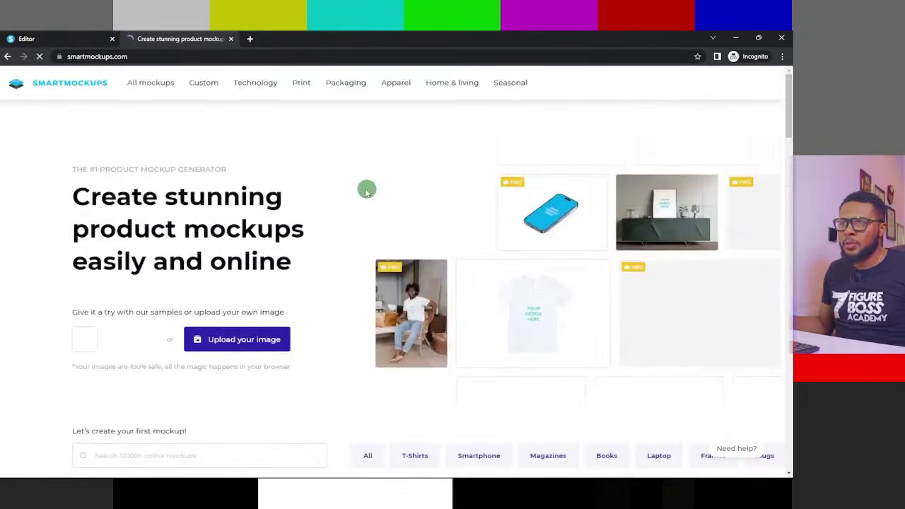
left_click(253, 93)
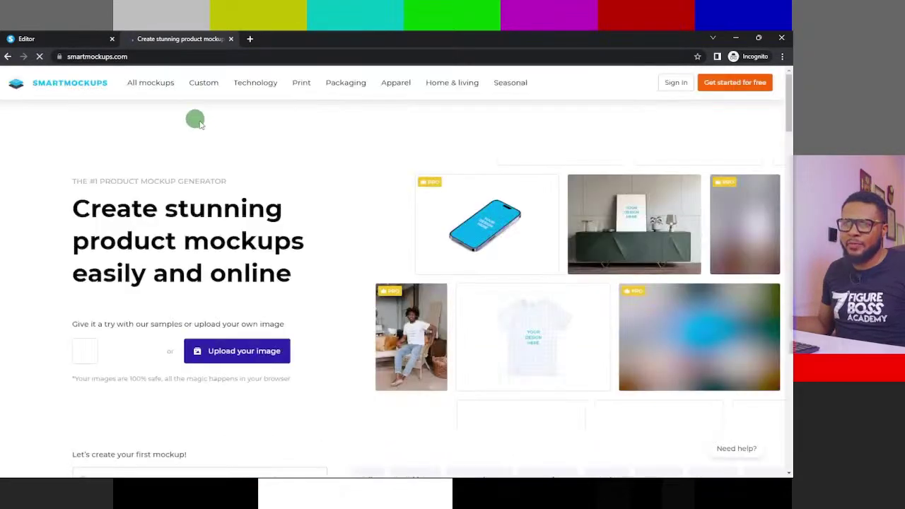
scroll(676, 283, "down", 1)
scroll(651, 269, "down", 3)
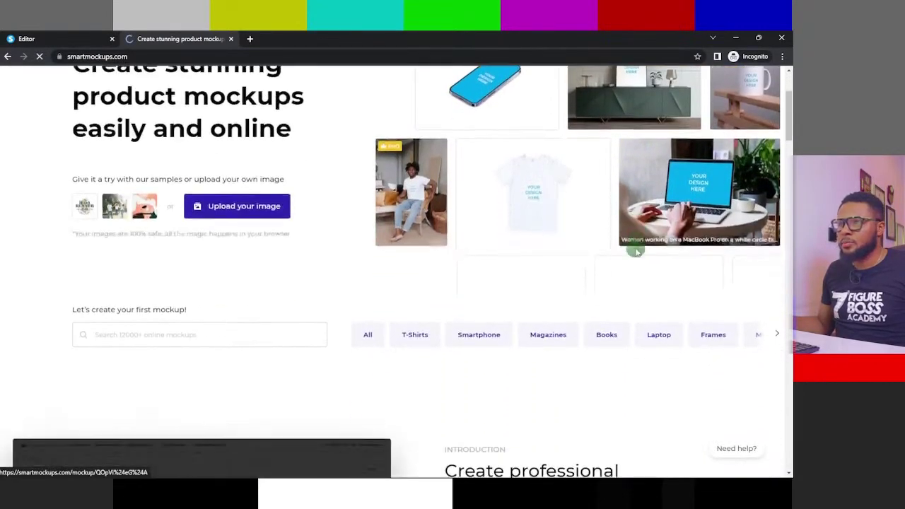
scroll(533, 196, "up", 3)
scroll(341, 236, "down", 1)
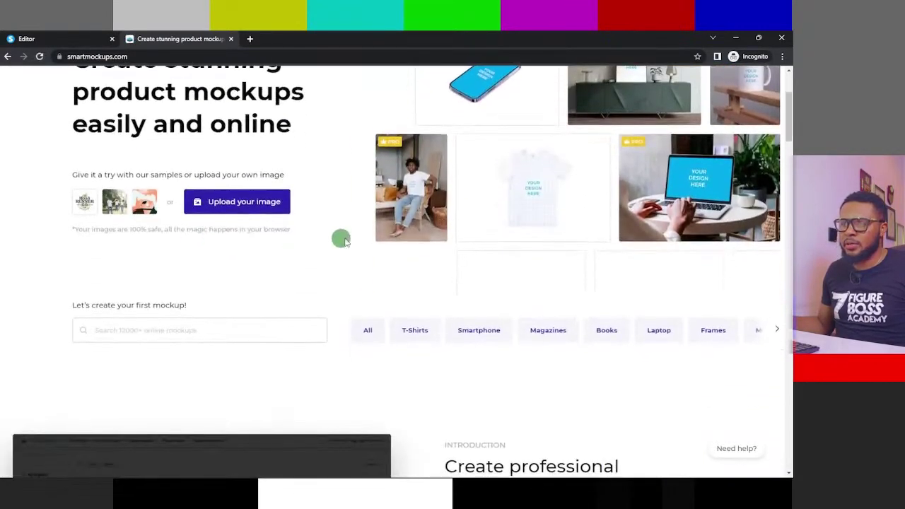
scroll(346, 253, "up", 2)
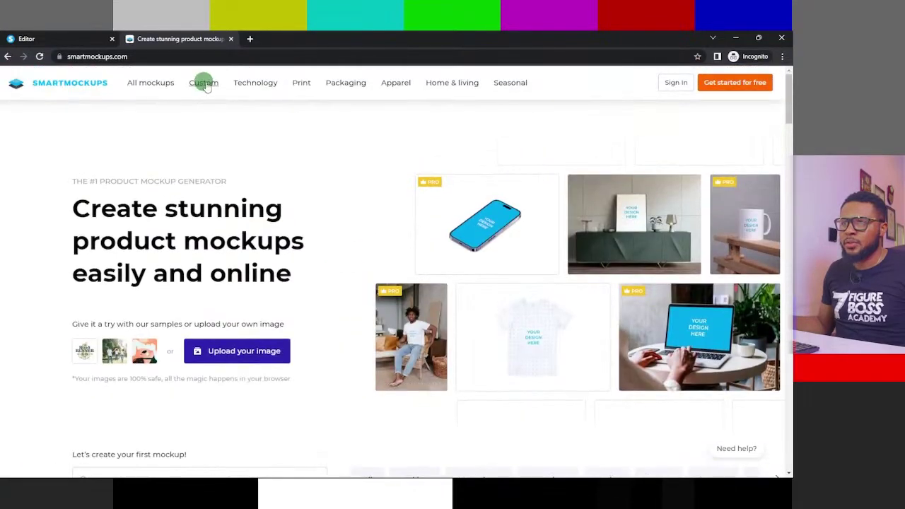
mouse_move(300, 85)
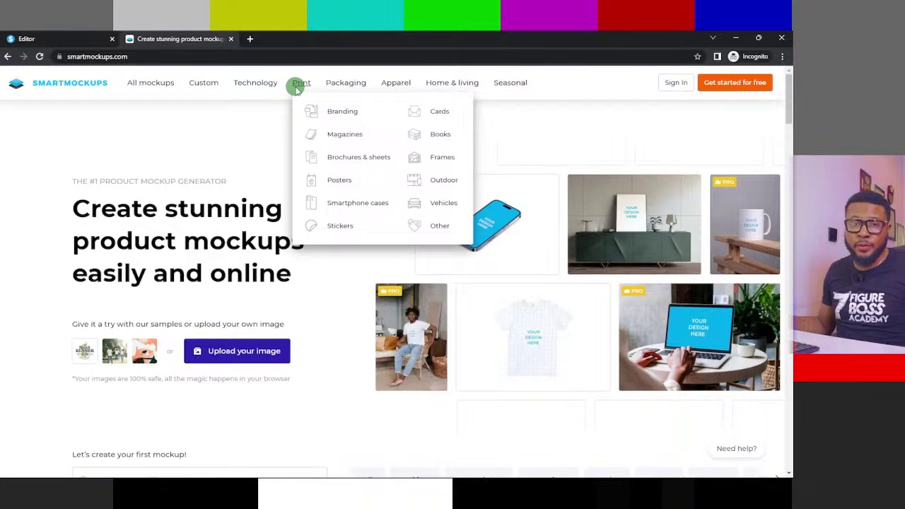
left_click(438, 135)
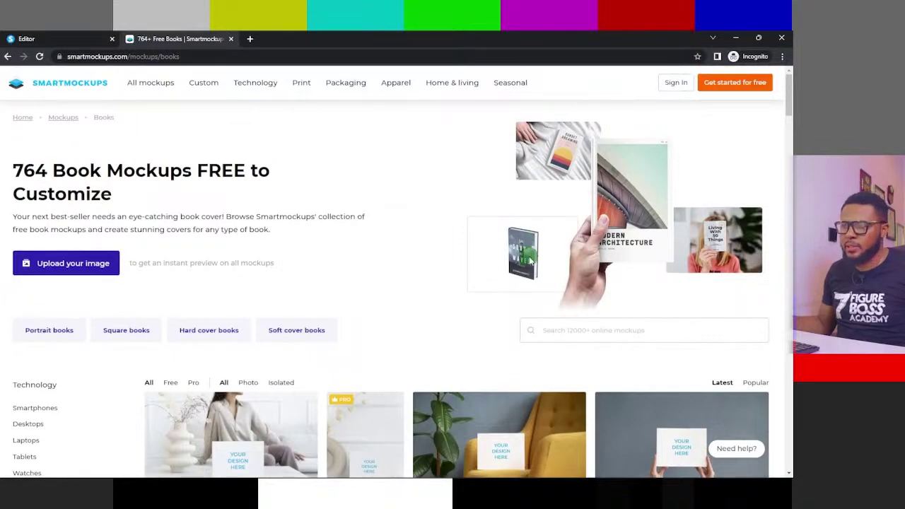
scroll(532, 263, "down", 4)
scroll(459, 205, "down", 15)
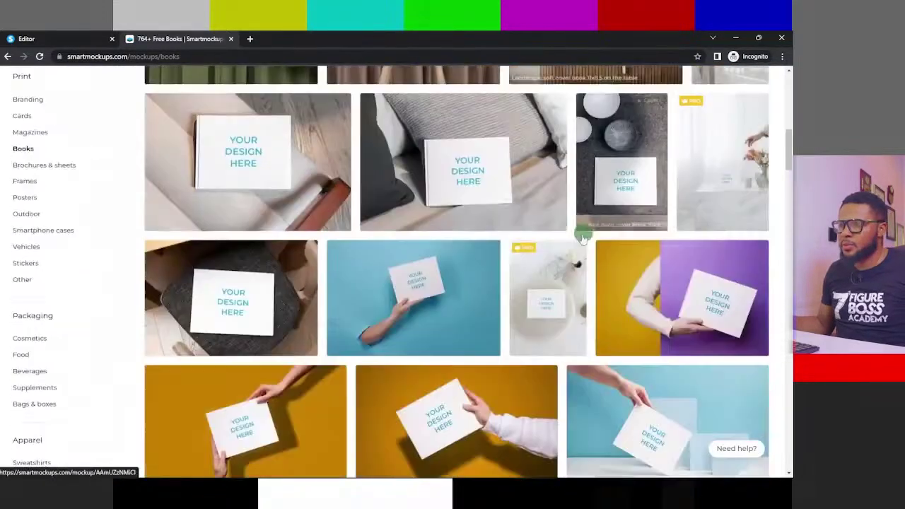
scroll(453, 226, "down", 1)
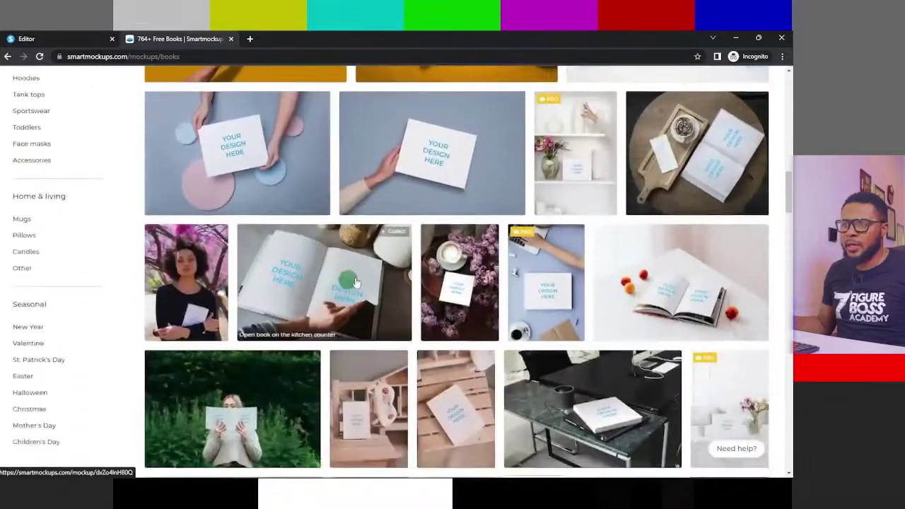
scroll(356, 283, "down", 10)
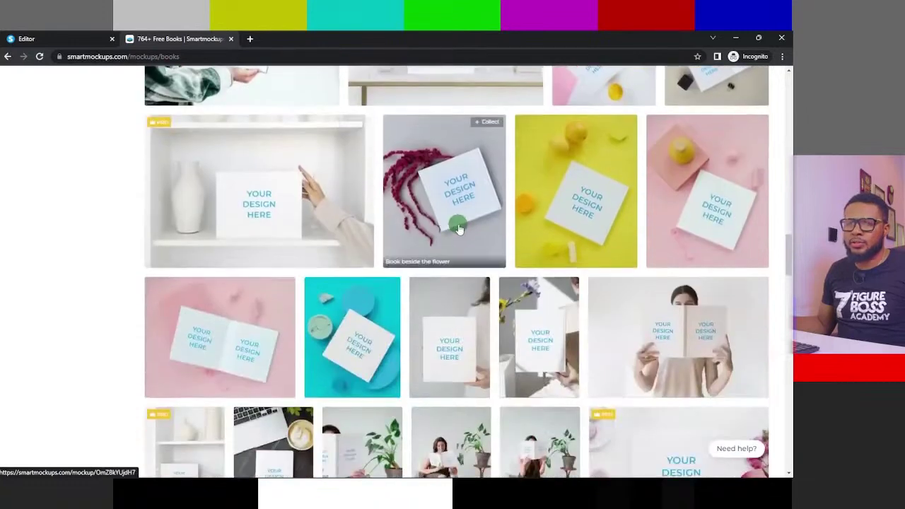
scroll(363, 260, "down", 3)
scroll(329, 290, "down", 4)
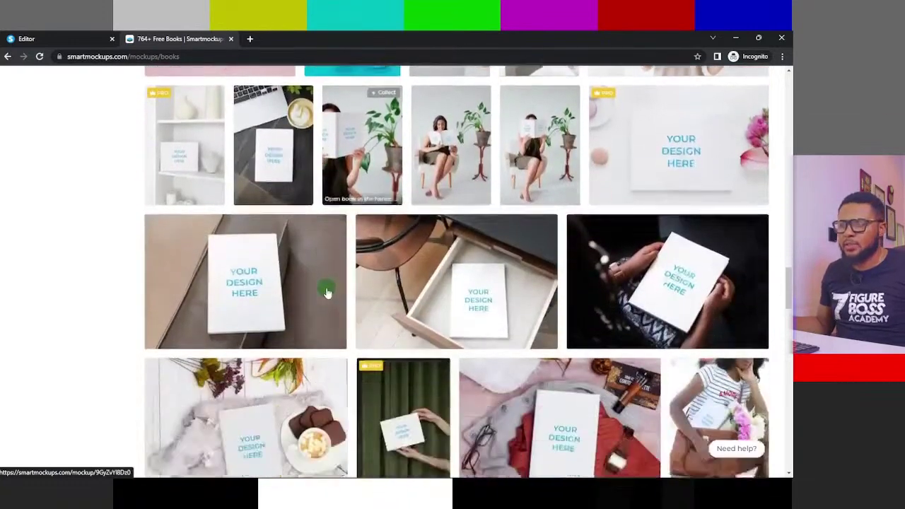
scroll(329, 290, "down", 2)
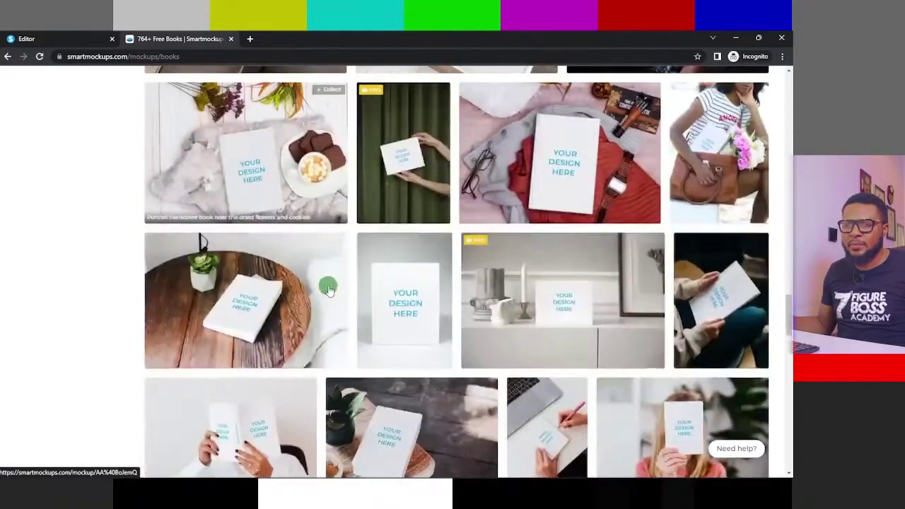
- Switch to the Systeme.io editor tab, glance at the Smartmockups Books gallery, then return to the editor
left_click(84, 39)
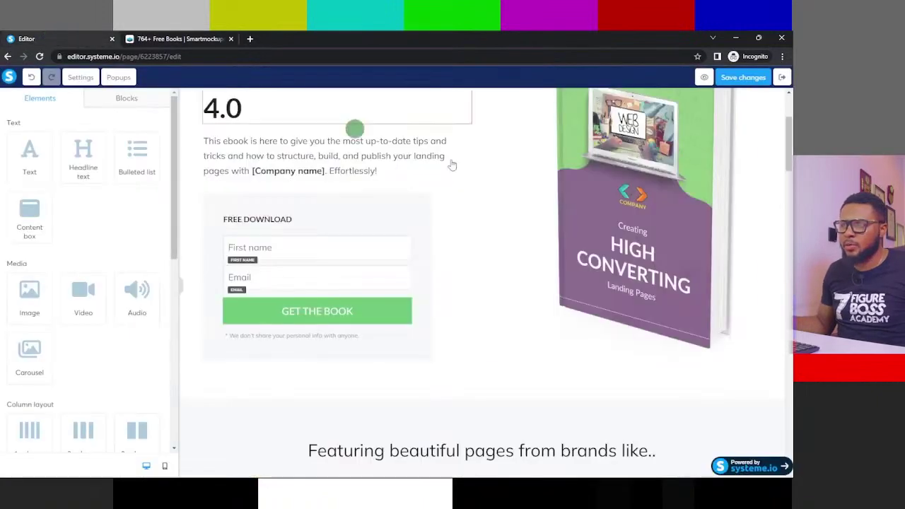
scroll(635, 230, "up", 2)
scroll(632, 230, "up", 1)
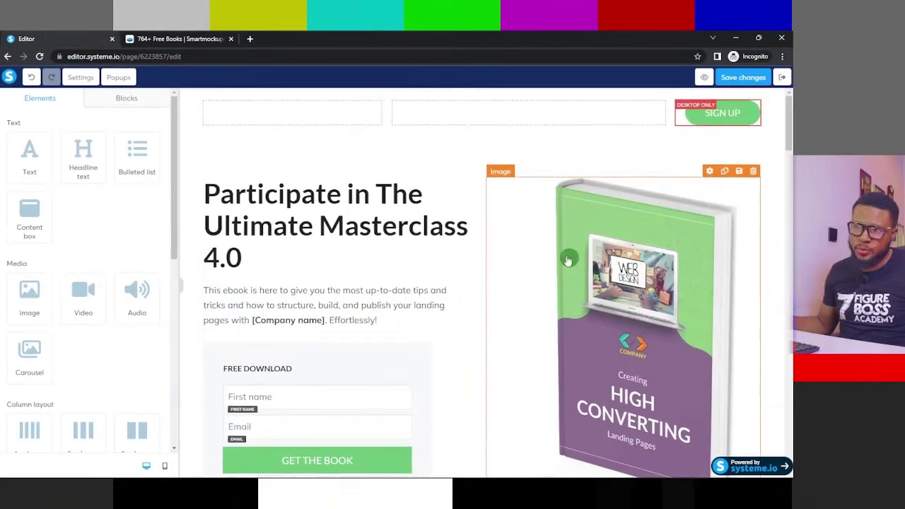
left_click(186, 38)
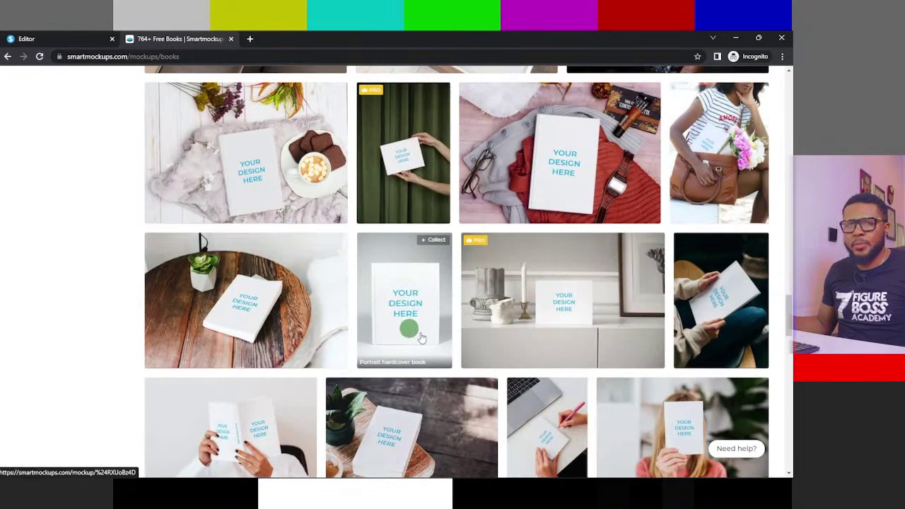
left_click(71, 37)
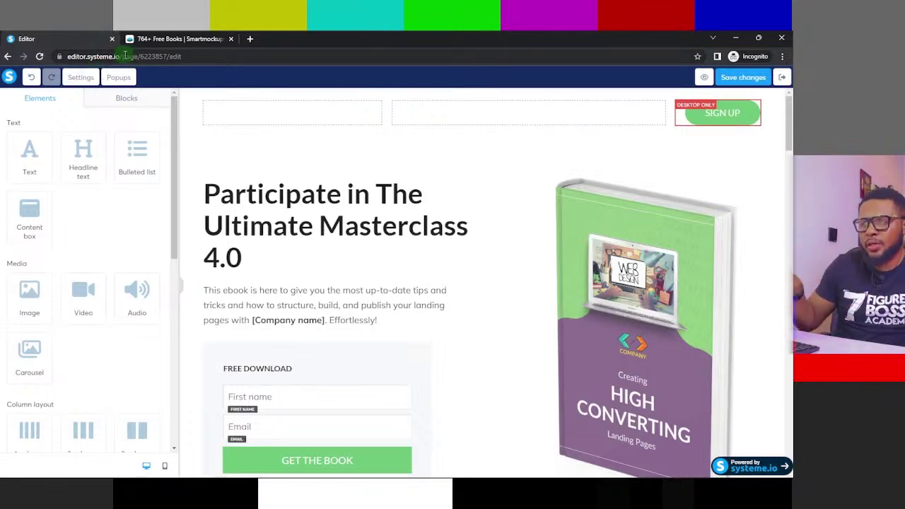
- Check the ebook cover image's settings, scroll down the page, and save the squeeze page changes
left_click(607, 230)
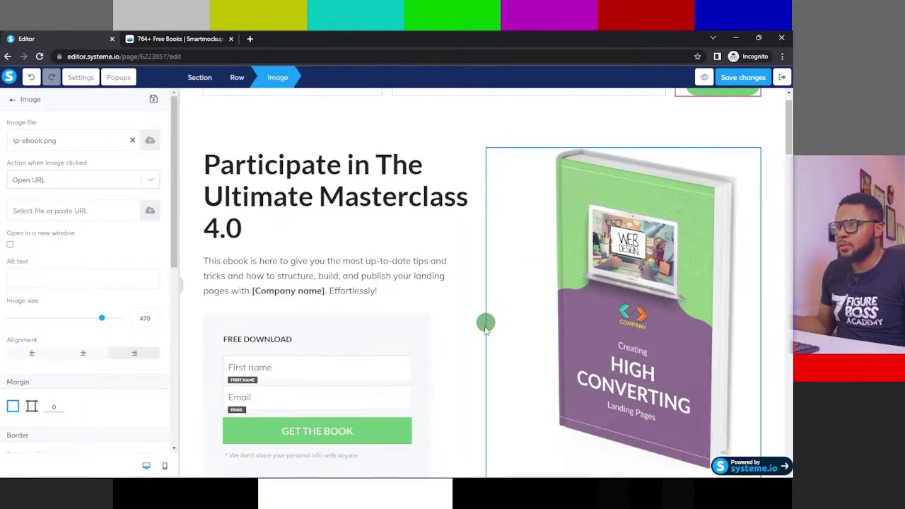
mouse_move(789, 103)
left_mouse_down()
mouse_move(791, 452)
mouse_move(791, 99)
mouse_move(789, 382)
mouse_move(788, 106)
left_mouse_up()
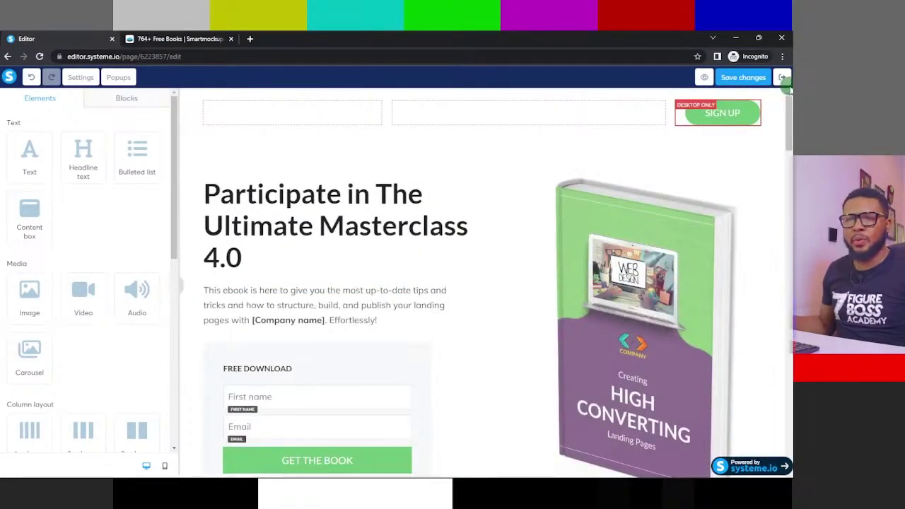
left_click(760, 79)
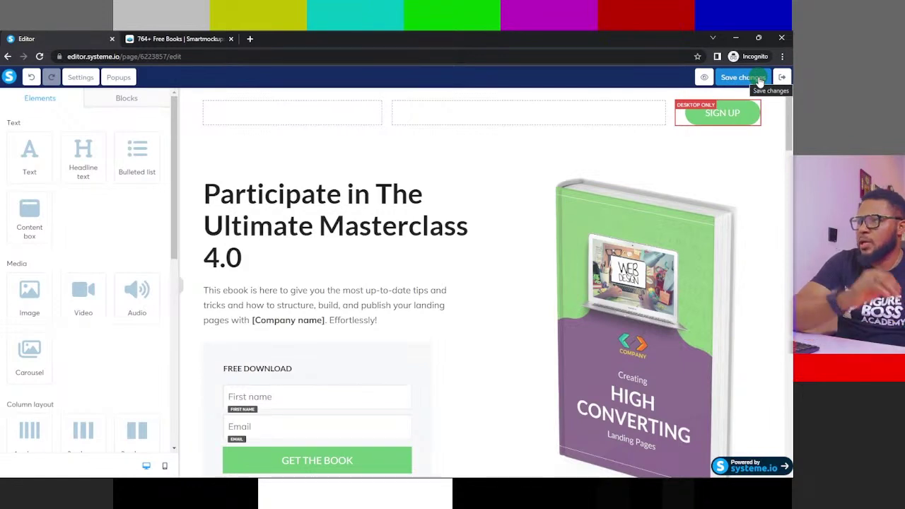
- Save the page, then delete the duplicated SIGN UP button from the header
left_click(747, 94)
left_click(747, 82)
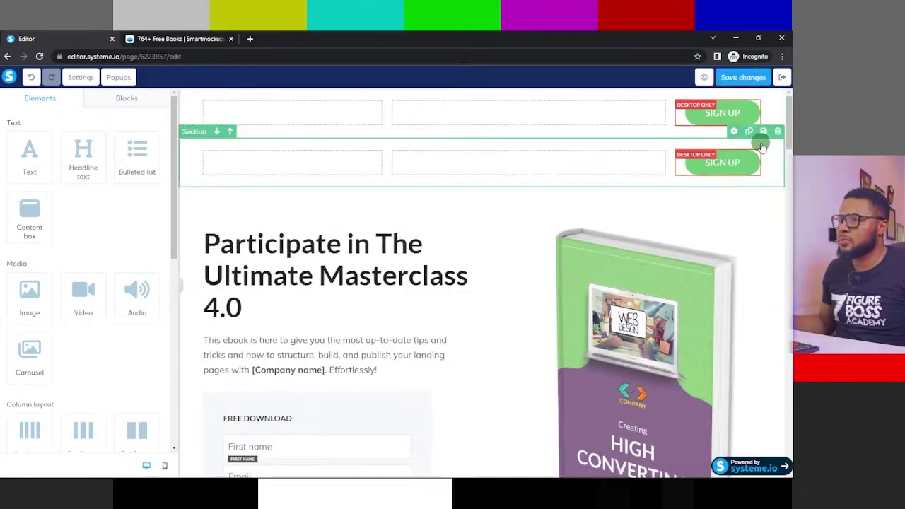
left_click(755, 145)
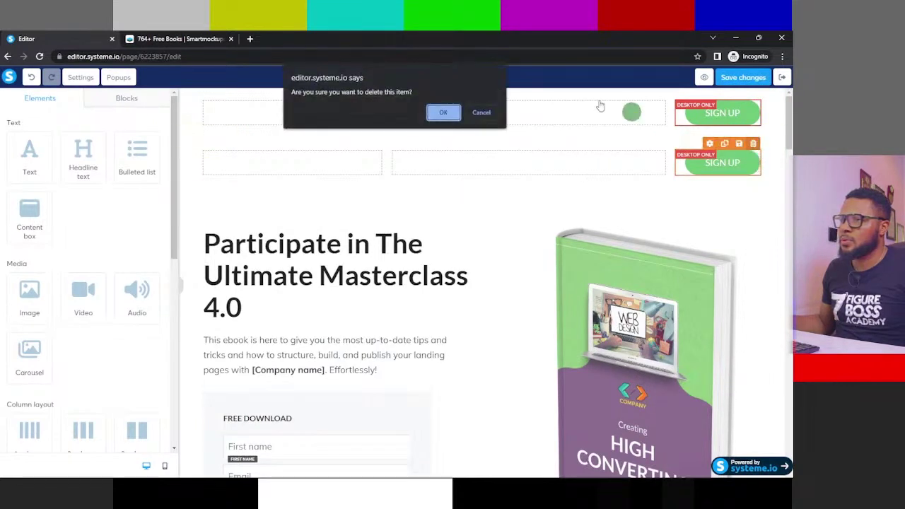
left_click(443, 111)
- Delete the leftover empty row and its empty section, then save the squeeze page
left_click(742, 77)
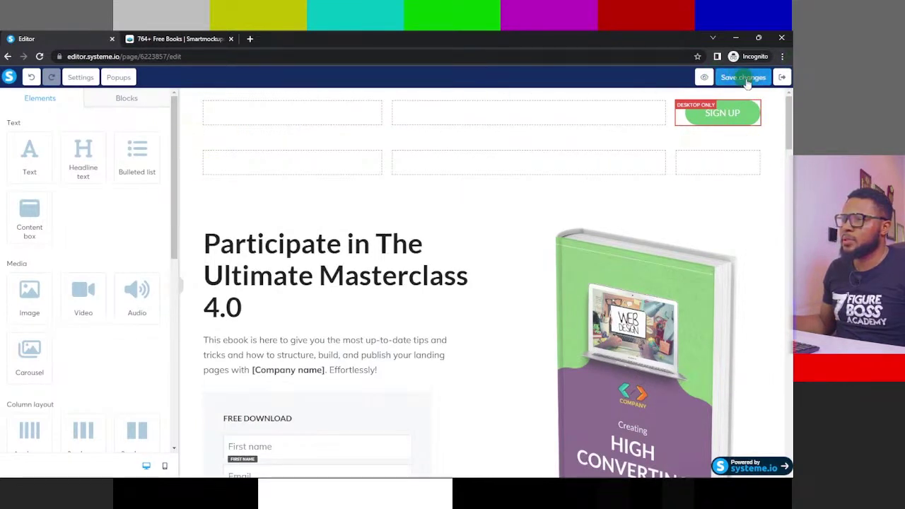
left_click(664, 162)
left_click(753, 144)
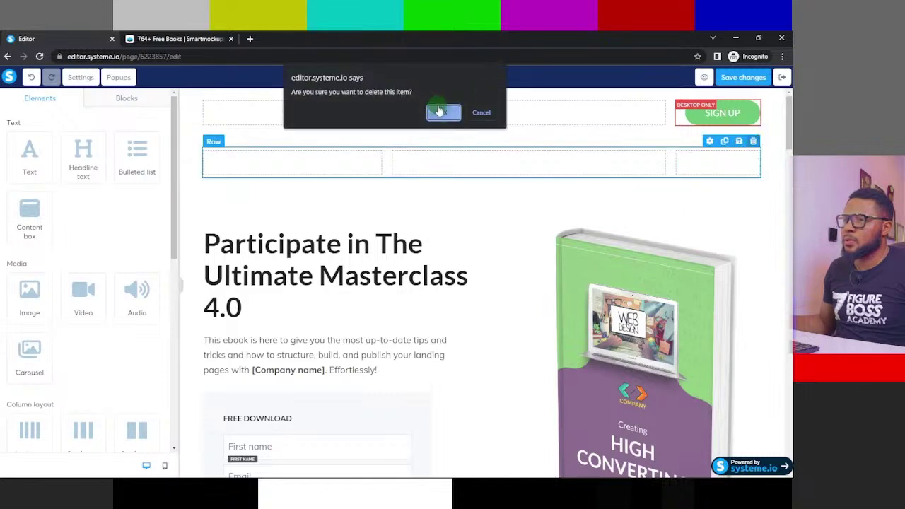
left_click(440, 111)
left_click(738, 164)
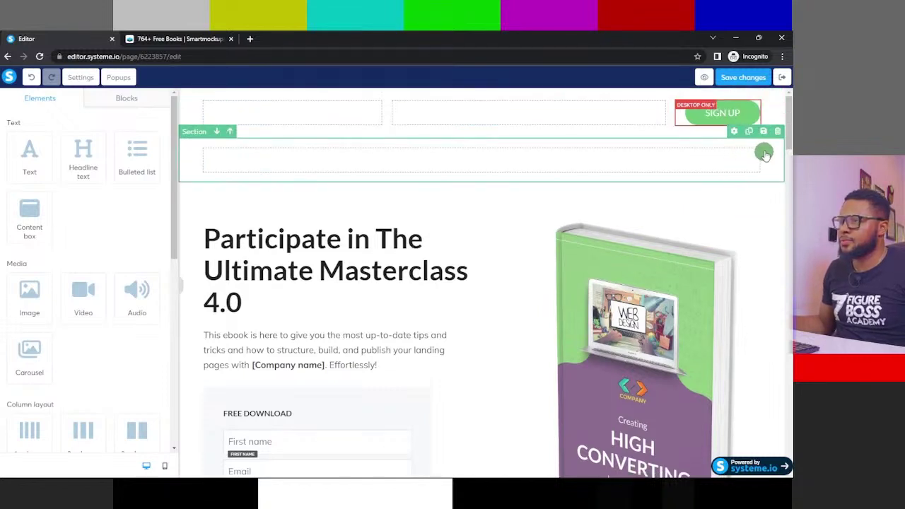
left_click(776, 132)
left_click(445, 113)
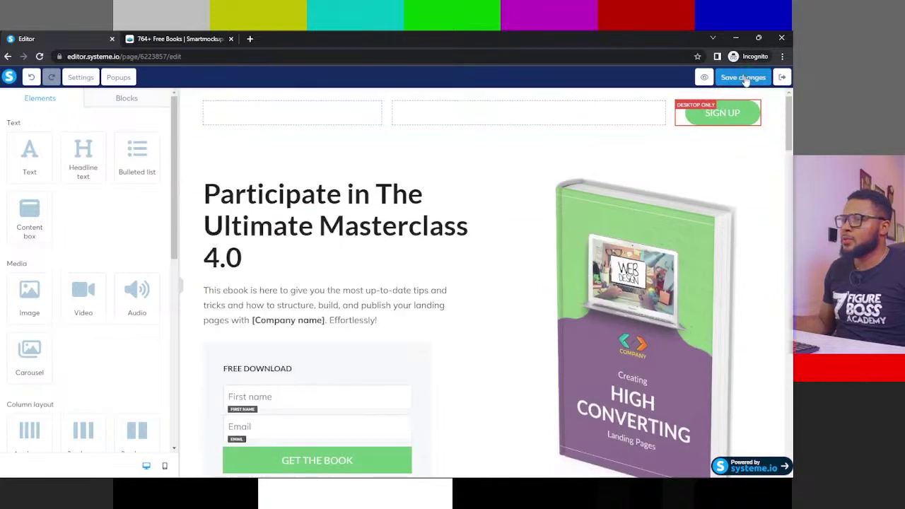
left_click(745, 78)
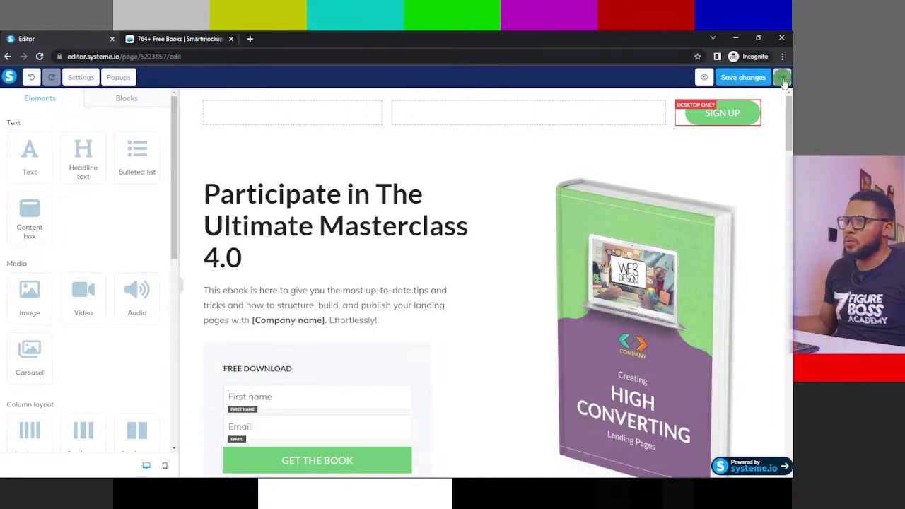
- Copy the squeeze page URL from Step configuration and open a blank incognito tab
left_click(782, 78)
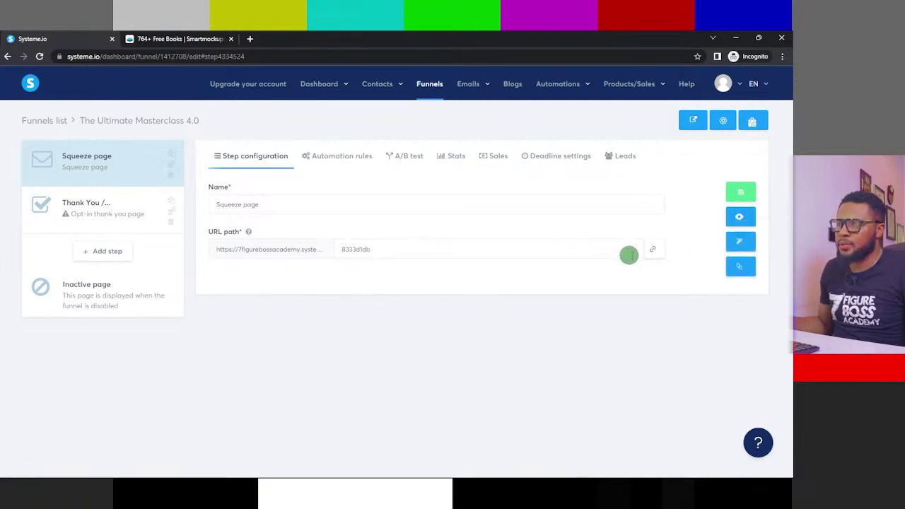
left_click(653, 250)
double_click(653, 249)
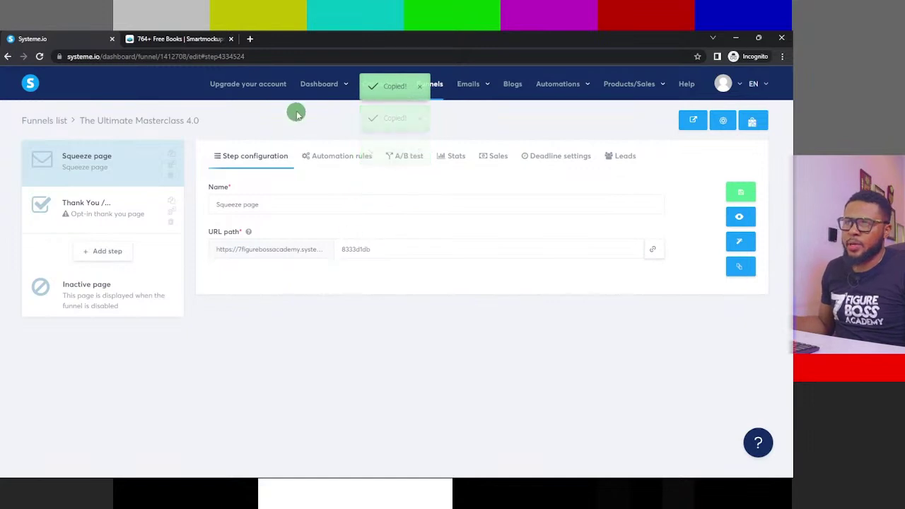
left_click(250, 39)
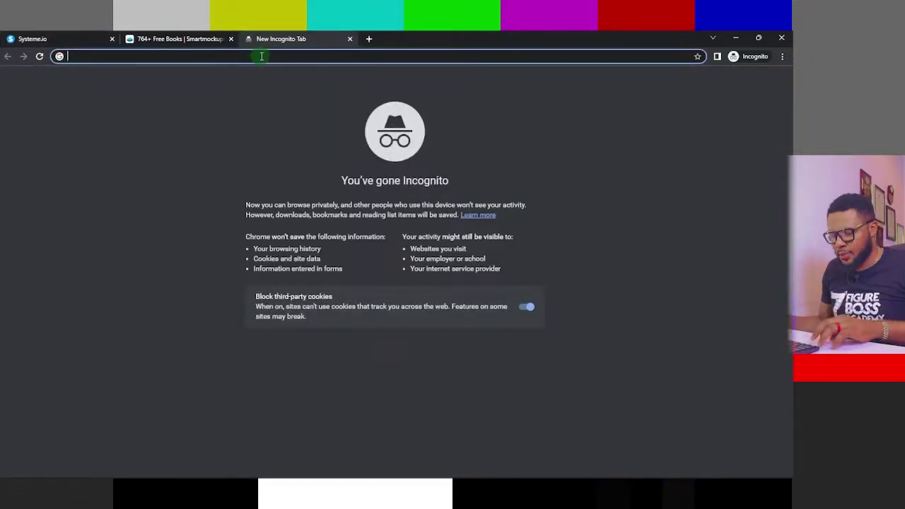
- Load the pasted funnel URL and scroll through the live Masterclass headline, form and ebook cover
key("ctrl+v")
key("Return")
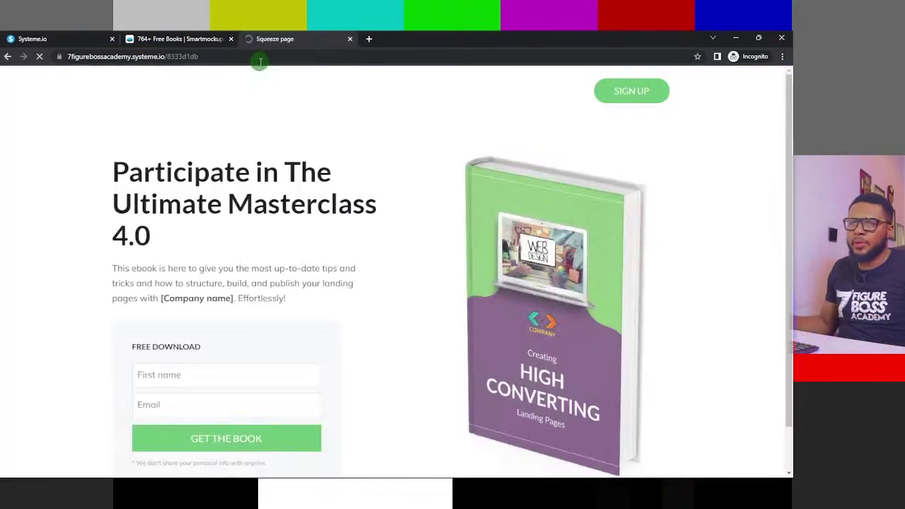
scroll(347, 173, "down", 2)
scroll(297, 152, "up", 2)
scroll(551, 177, "down", 5)
scroll(629, 251, "down", 5)
scroll(644, 283, "up", 10)
scroll(654, 283, "down", 12)
scroll(668, 259, "down", 8)
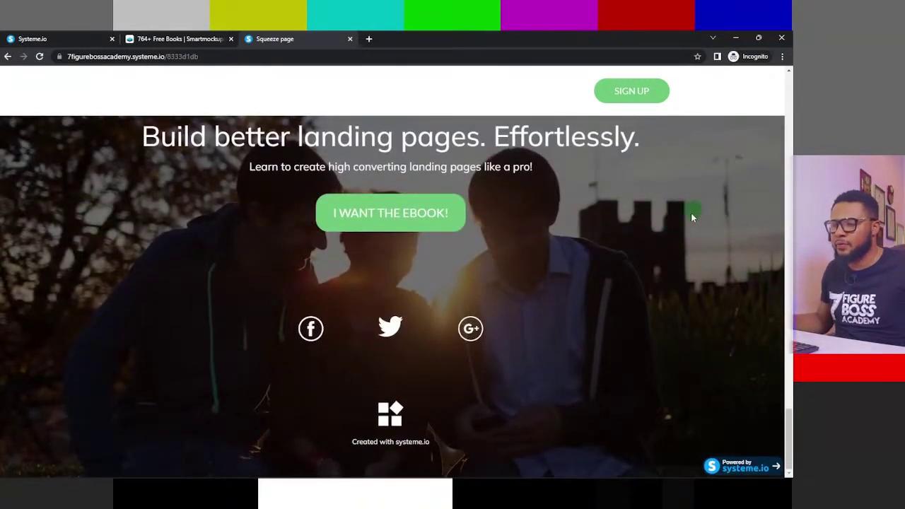
scroll(696, 205, "up", 15)
scroll(534, 220, "up", 10)
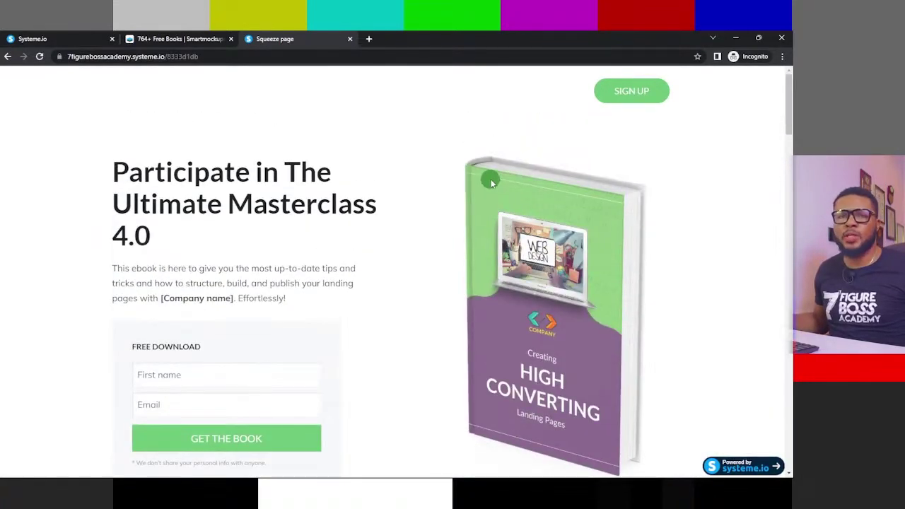
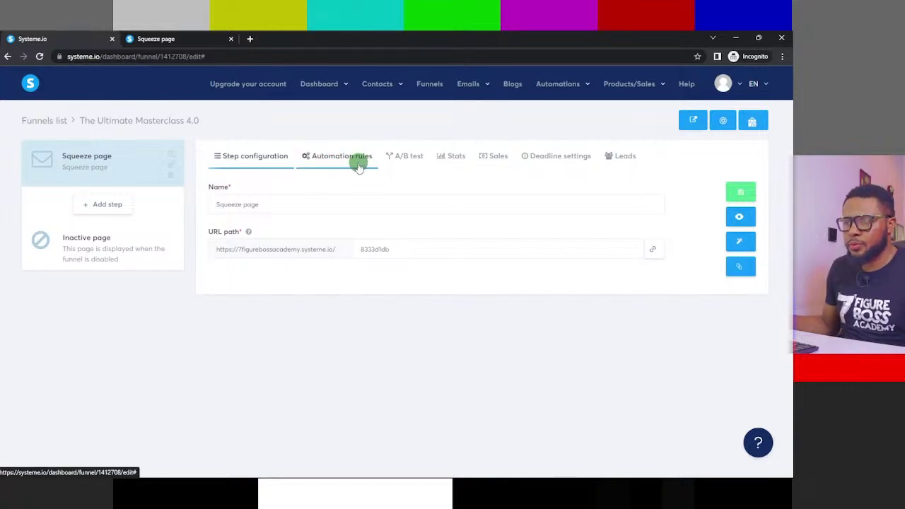
- Start a new Squeeze page automation rule with the 'Funnel step form subscribed' trigger
left_click(329, 158)
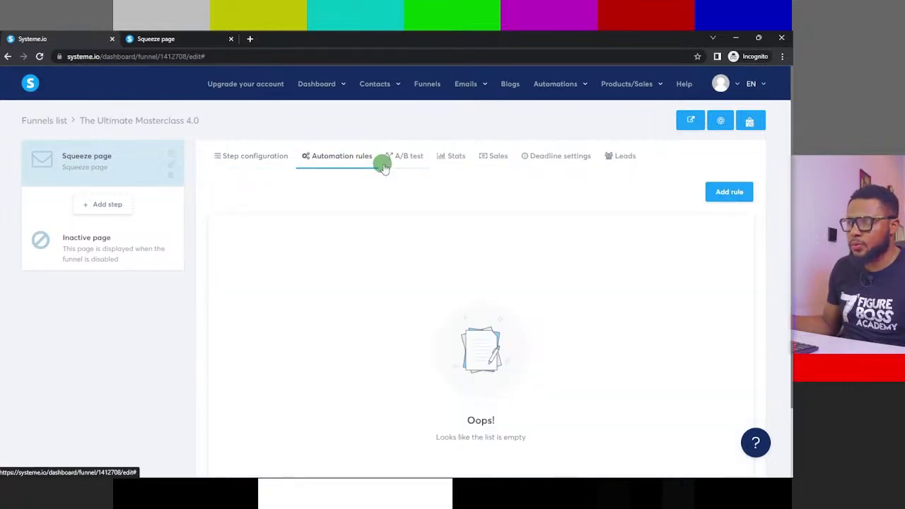
left_click(730, 192)
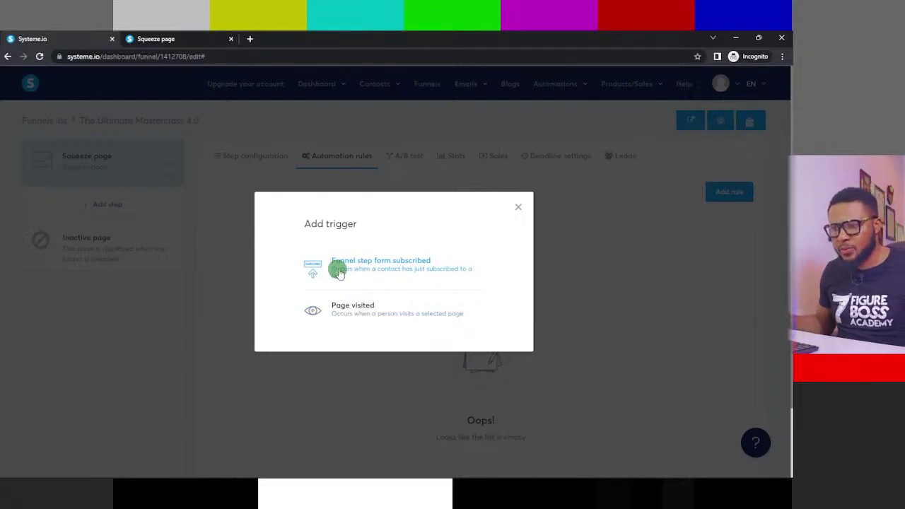
left_click(408, 267)
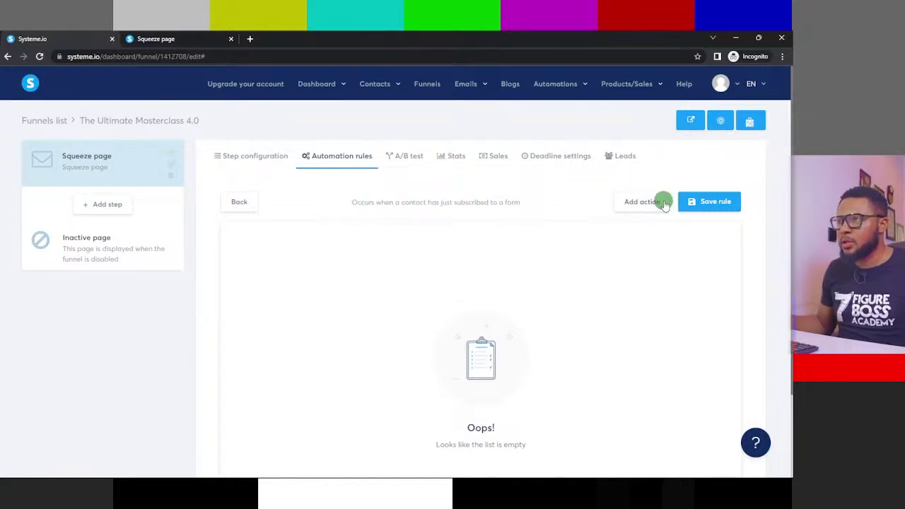
- Save the form-subscribed rule, reopen it and add a Send email action
left_click(691, 202)
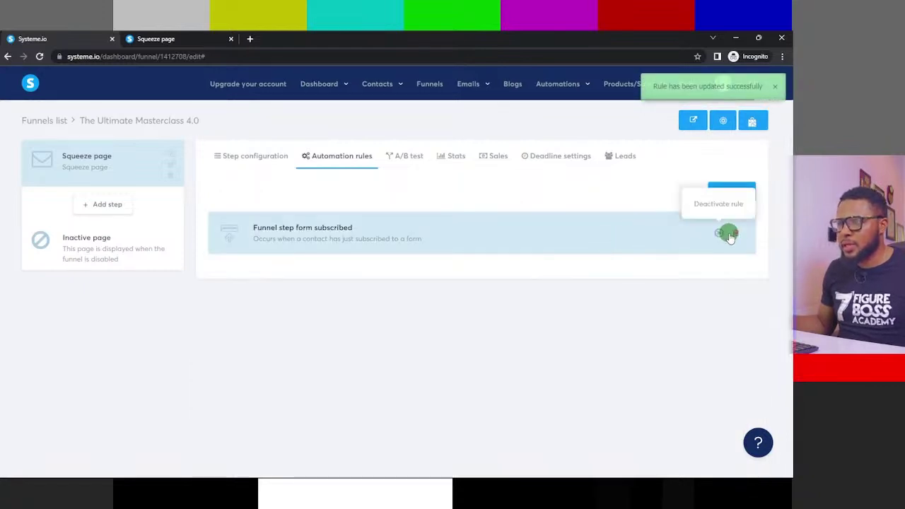
left_click(439, 236)
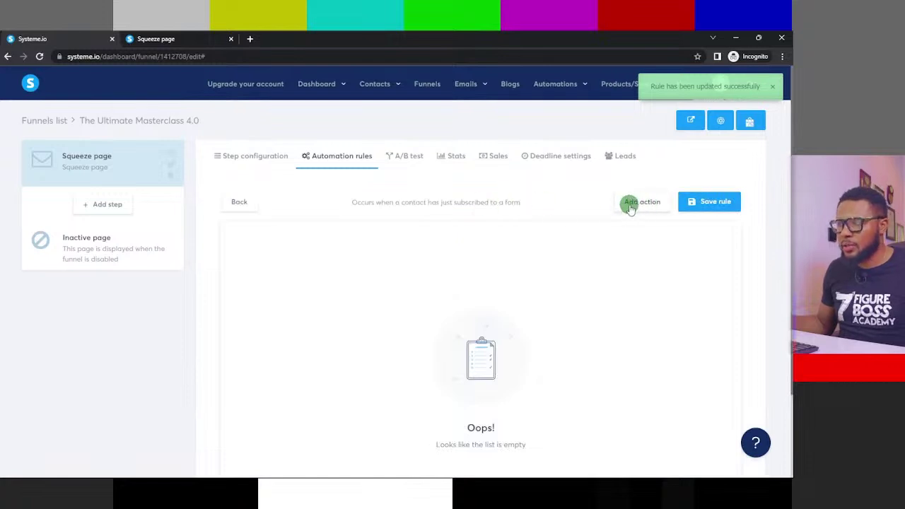
left_click(636, 205)
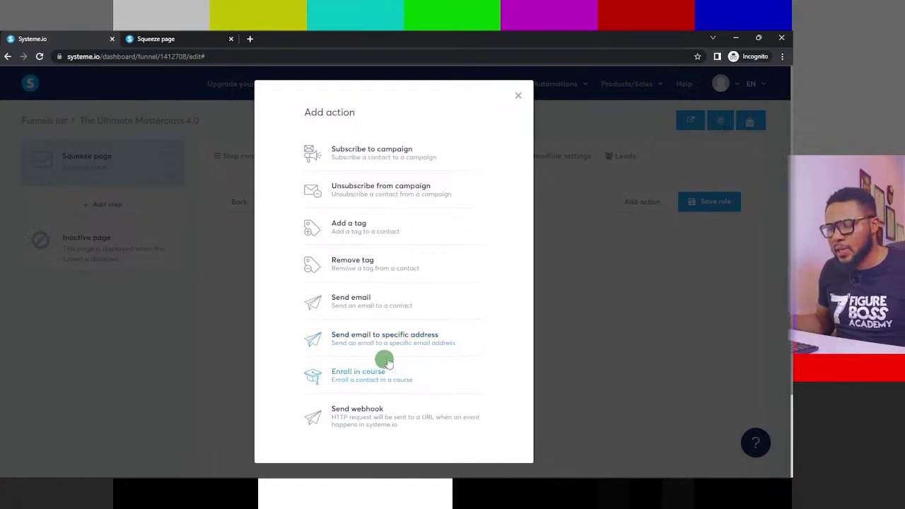
left_click(391, 306)
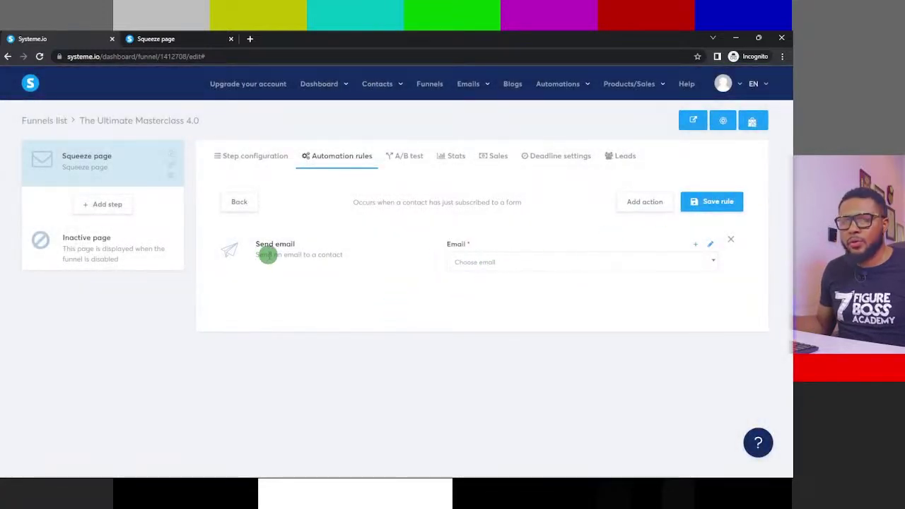
- Check the Send email action's list of available emails, then switch to the live squeeze page
left_click(486, 261)
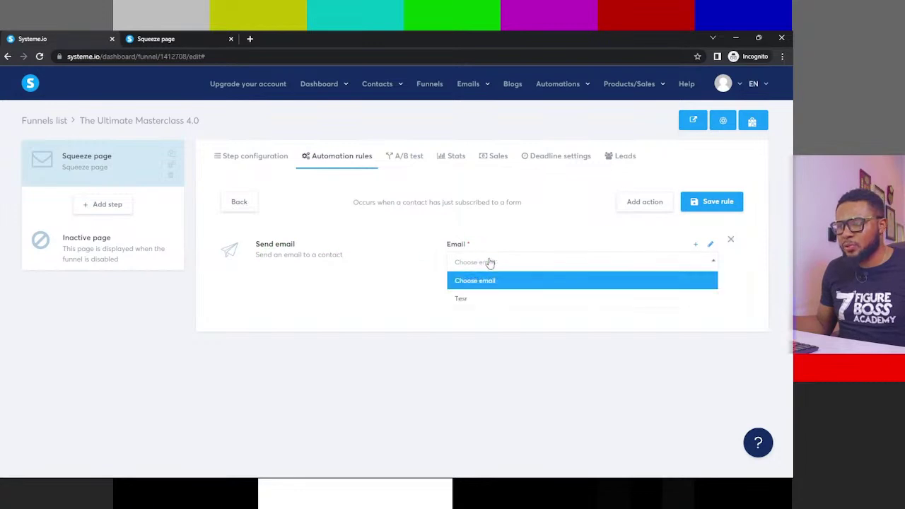
left_click(488, 261)
left_click(486, 261)
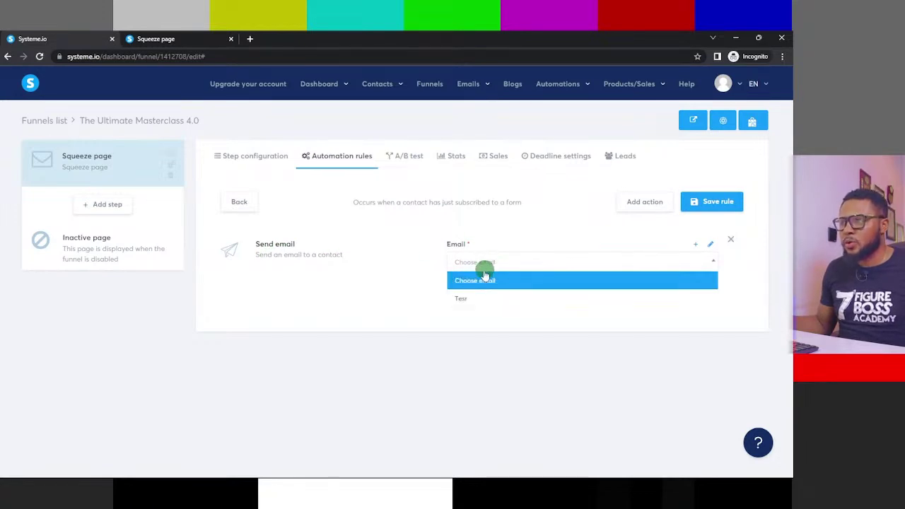
left_click(282, 244)
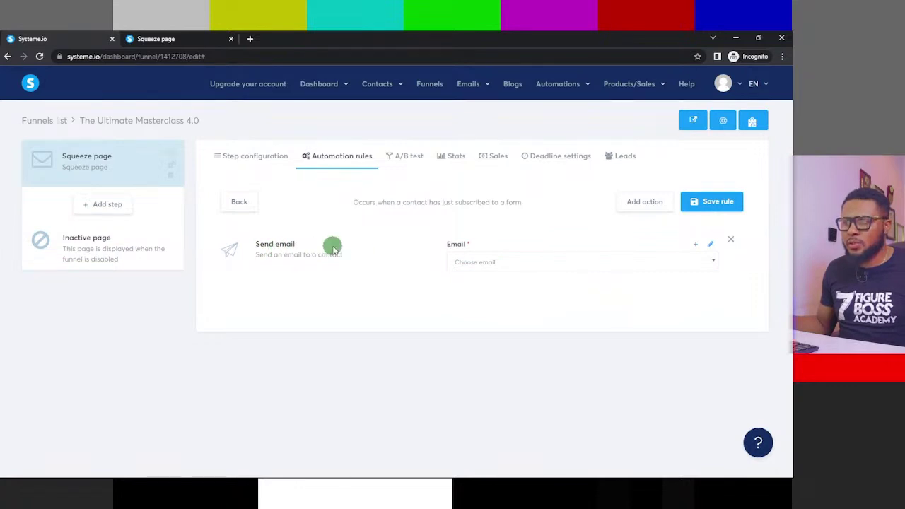
left_click(468, 258)
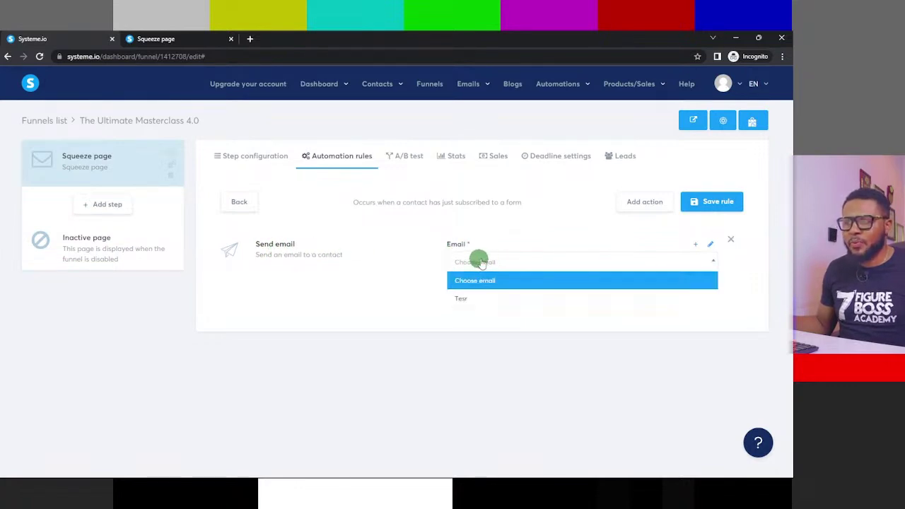
left_click(174, 38)
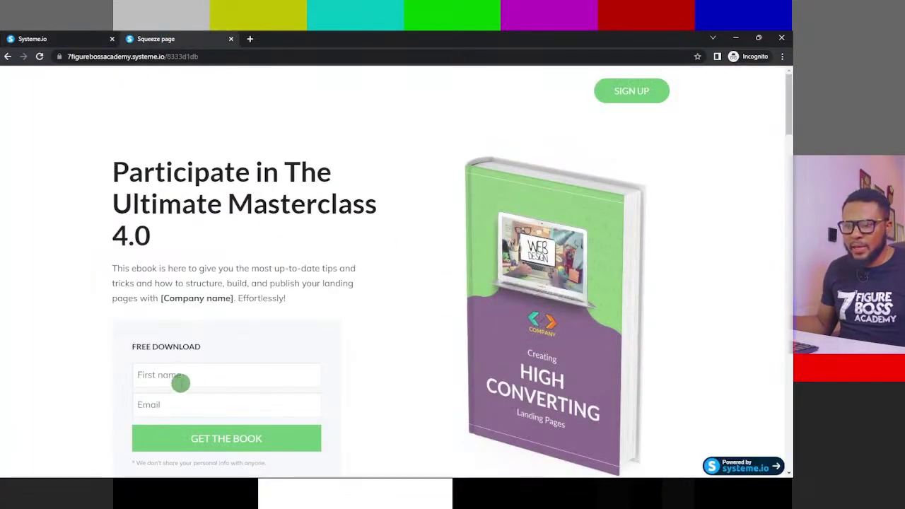
- Scroll to the live page's download form, test its email field, then return to the dashboard
scroll(131, 240, "down", 3)
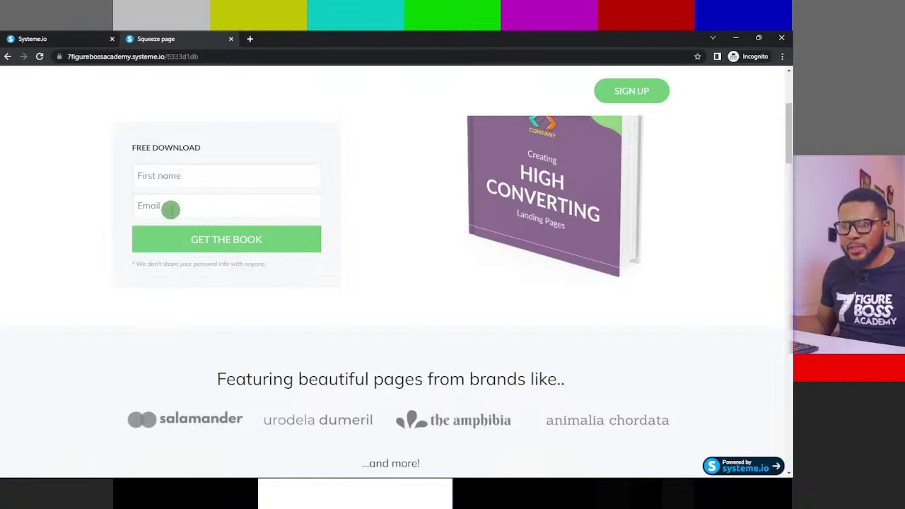
left_click(172, 207)
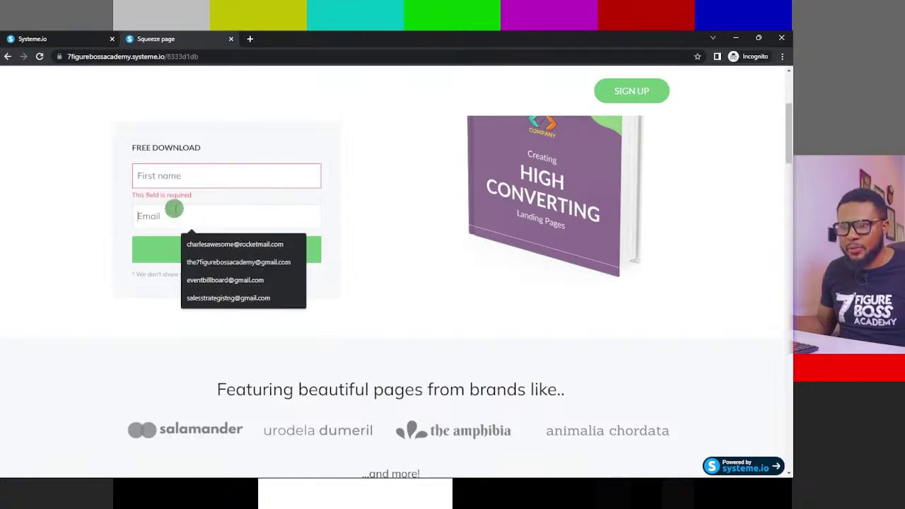
left_click(365, 226)
left_click(224, 218)
left_click(366, 213)
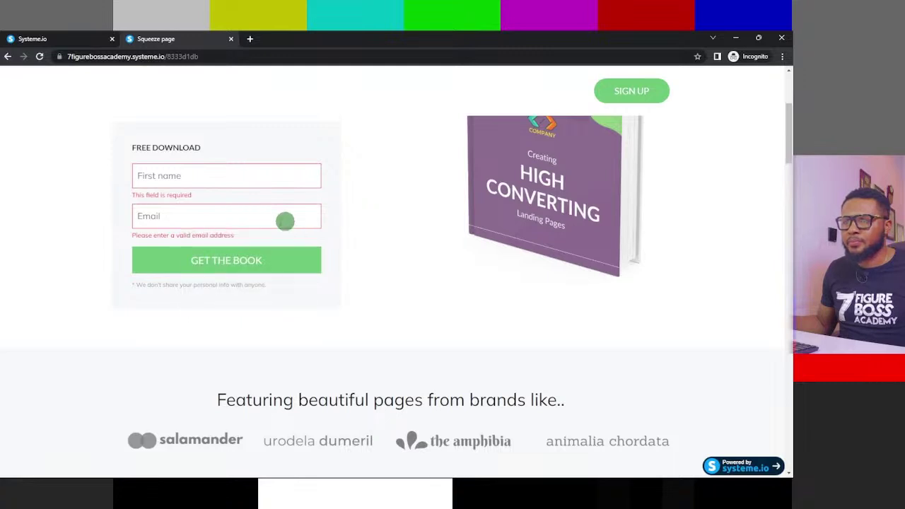
left_click(286, 218)
left_click(338, 216)
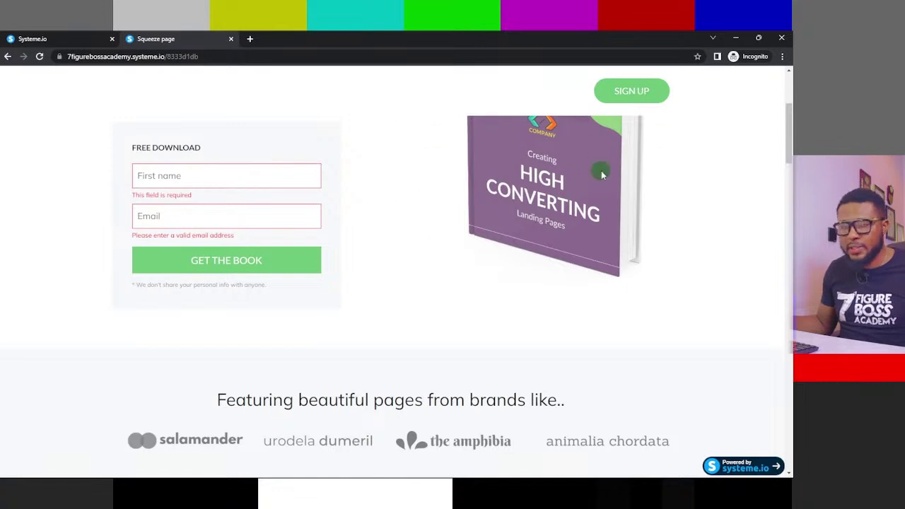
left_click(64, 40)
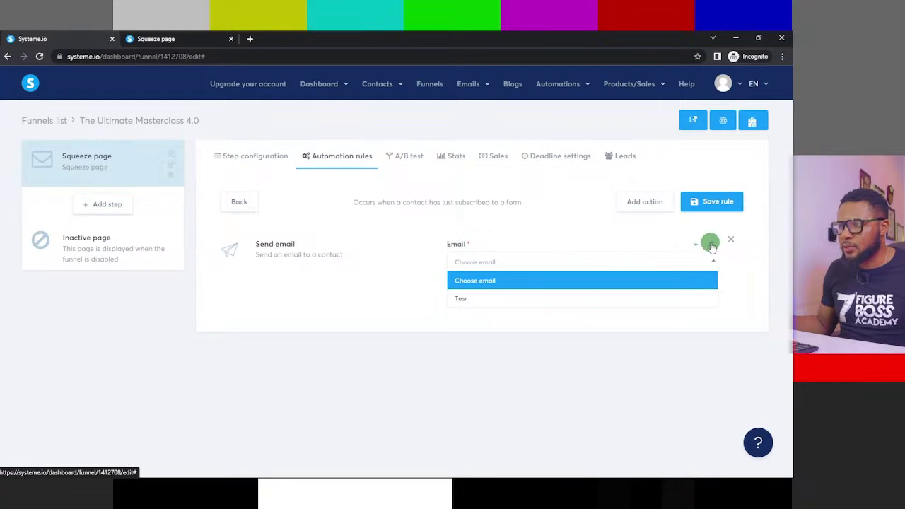
- Create a new email for the action with subject 'Your free ebook is here'
left_click(711, 244)
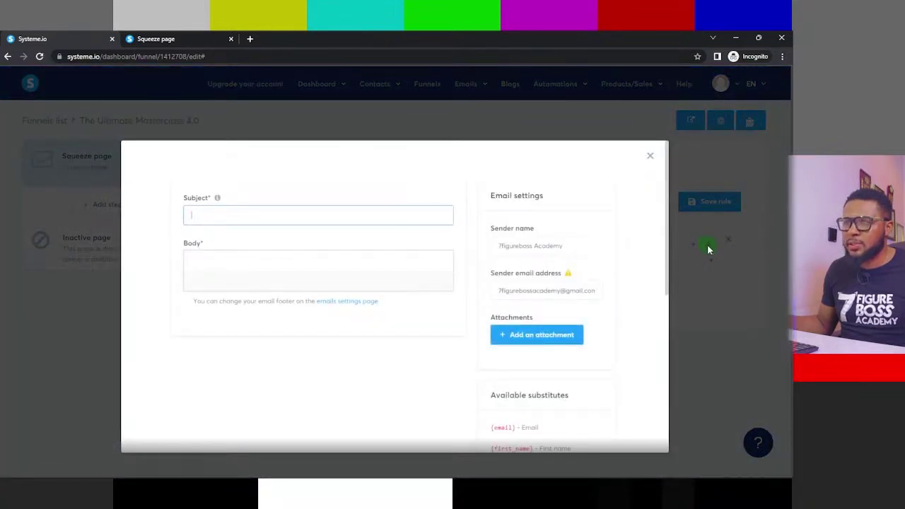
left_click(266, 212)
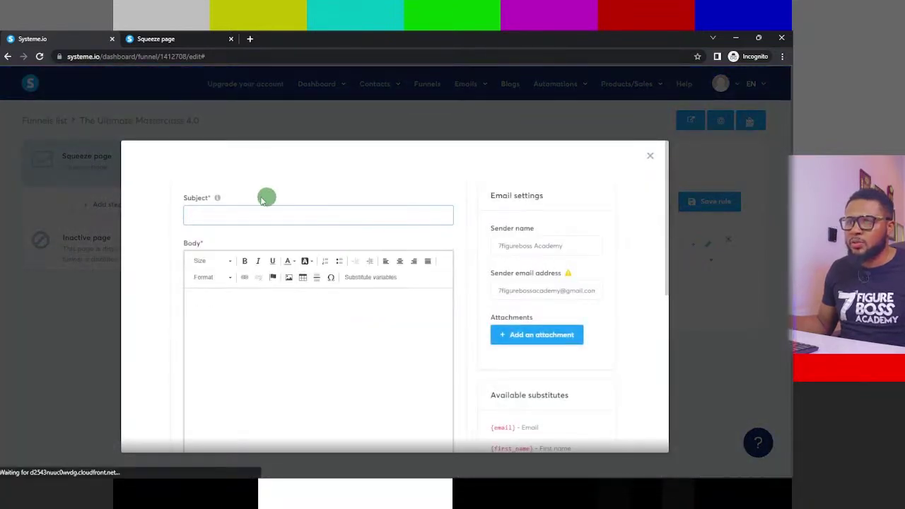
left_click(331, 167)
left_click(249, 214)
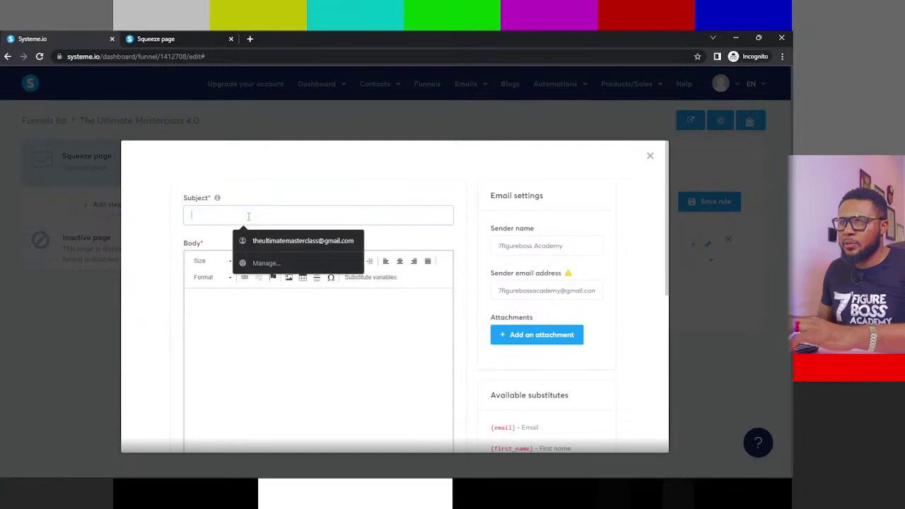
left_click(424, 197)
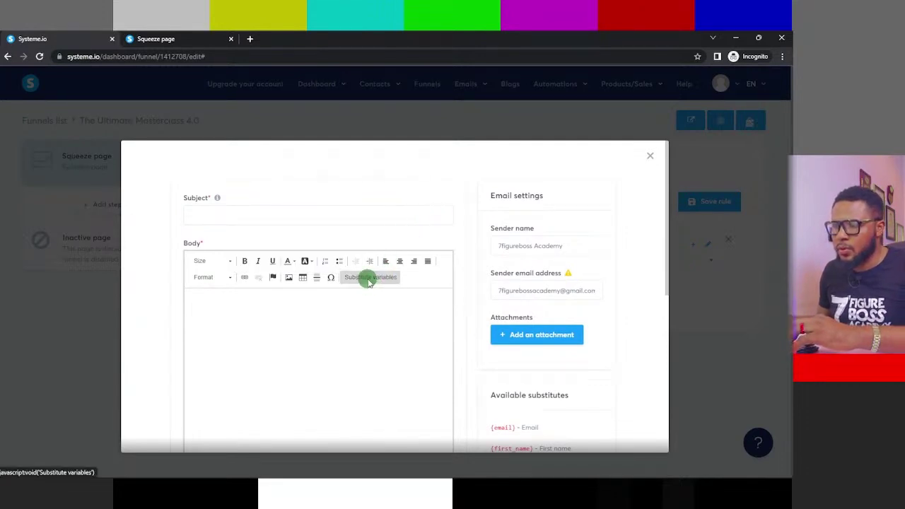
left_click(244, 217)
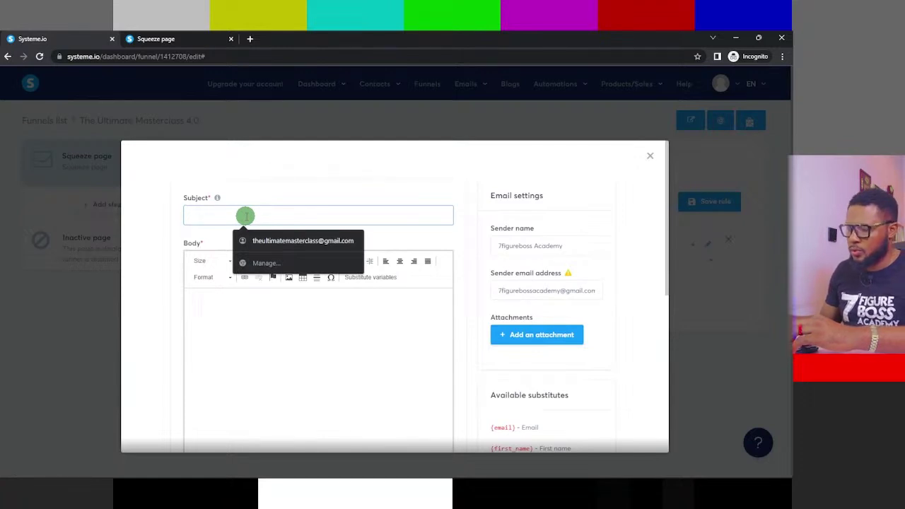
type("Your")
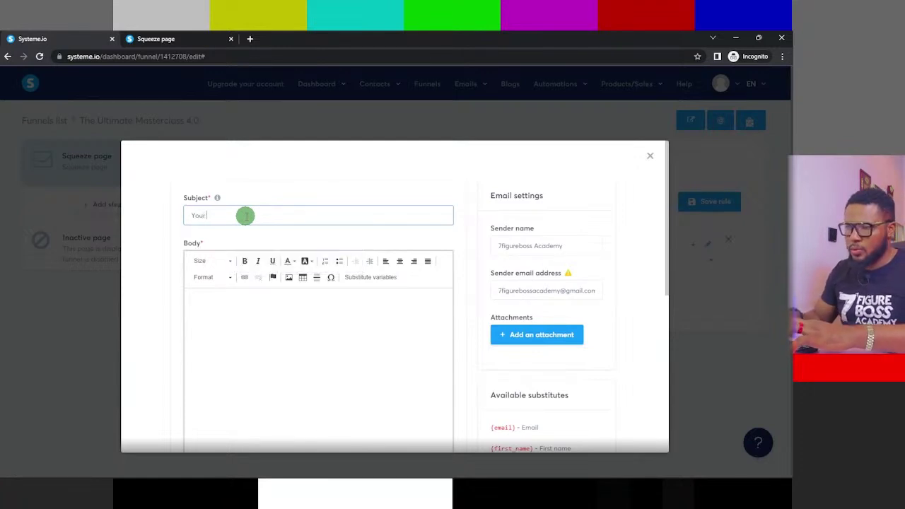
type(" free ")
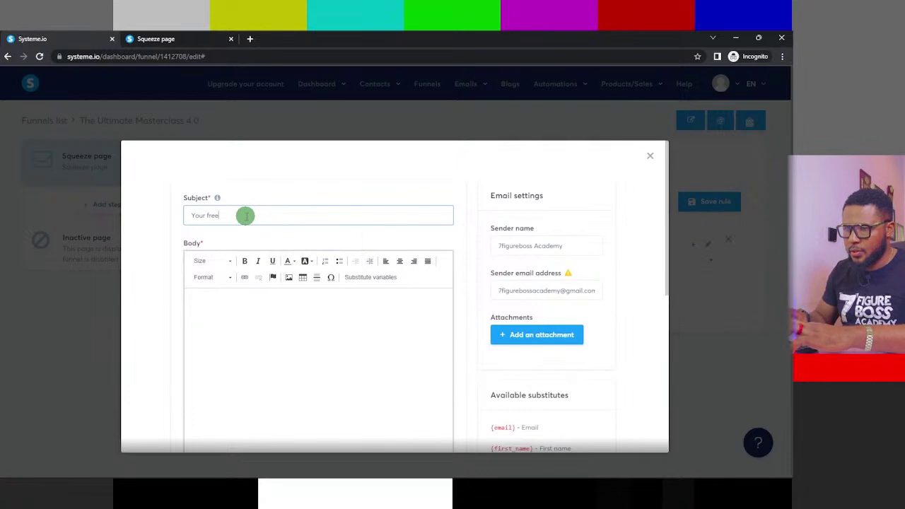
type("ebook")
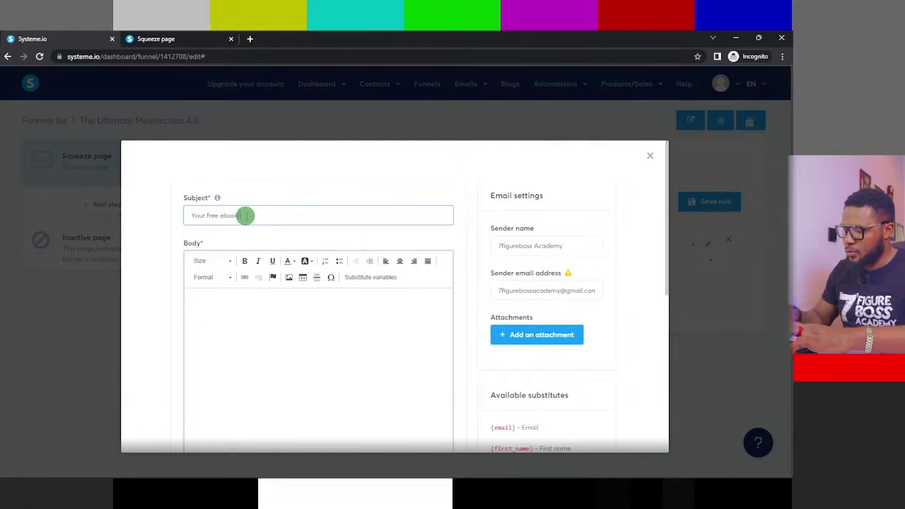
type(" is here")
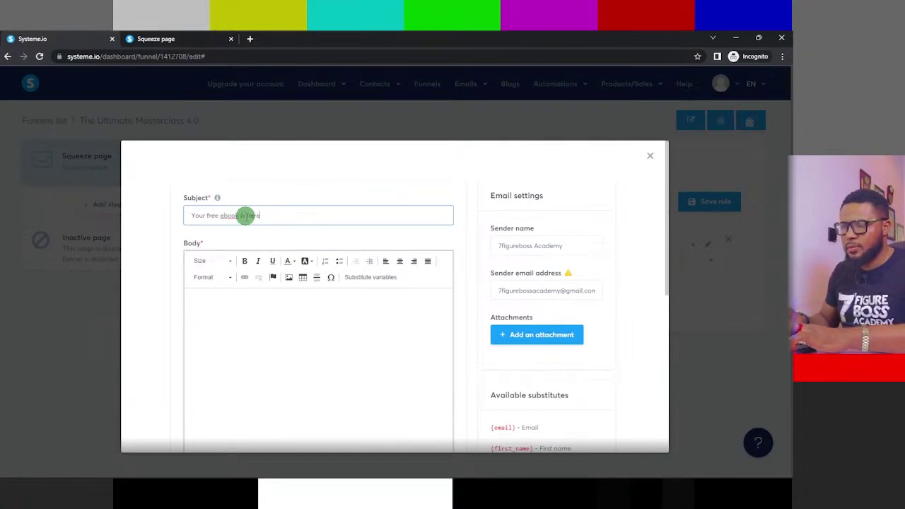
- Start the email body with 'Hi' and bring up the variable insert menu
left_click(280, 324)
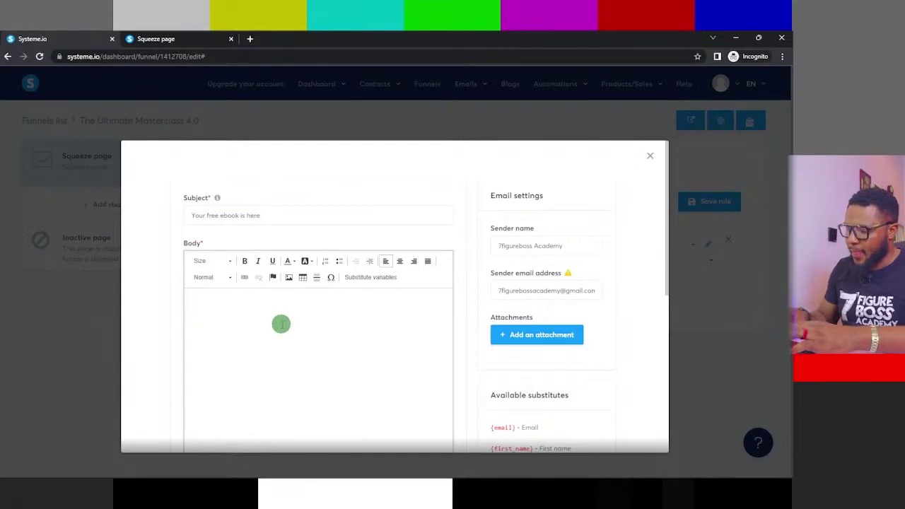
type("Hi")
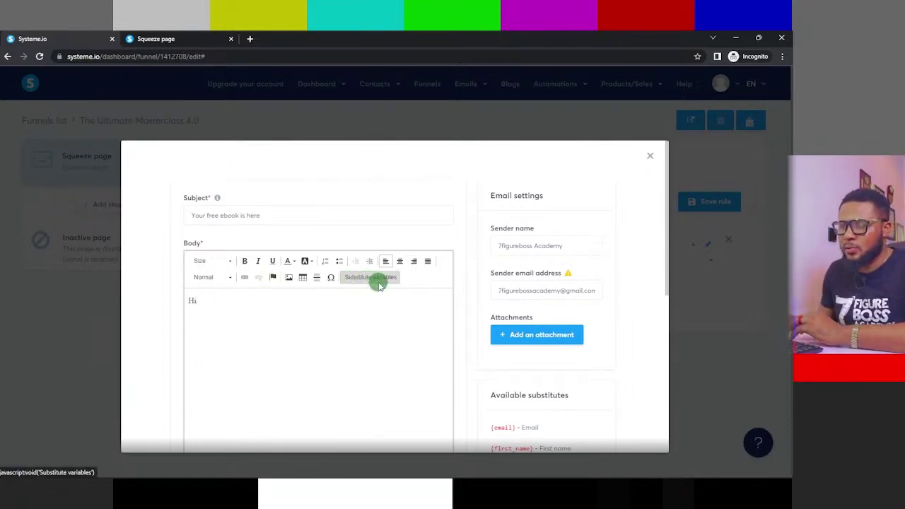
left_click(369, 279)
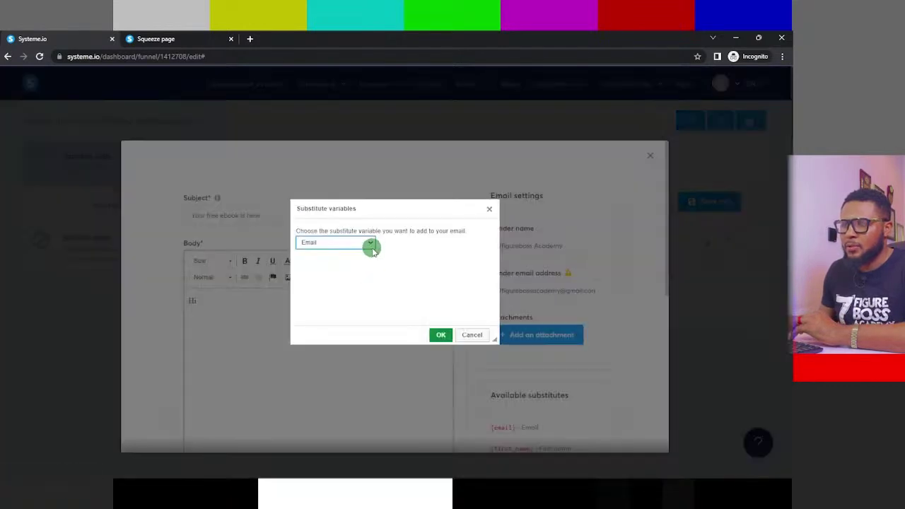
- Add a bold {first_name} variable and comma after 'Hi', then begin a new line
left_click(369, 244)
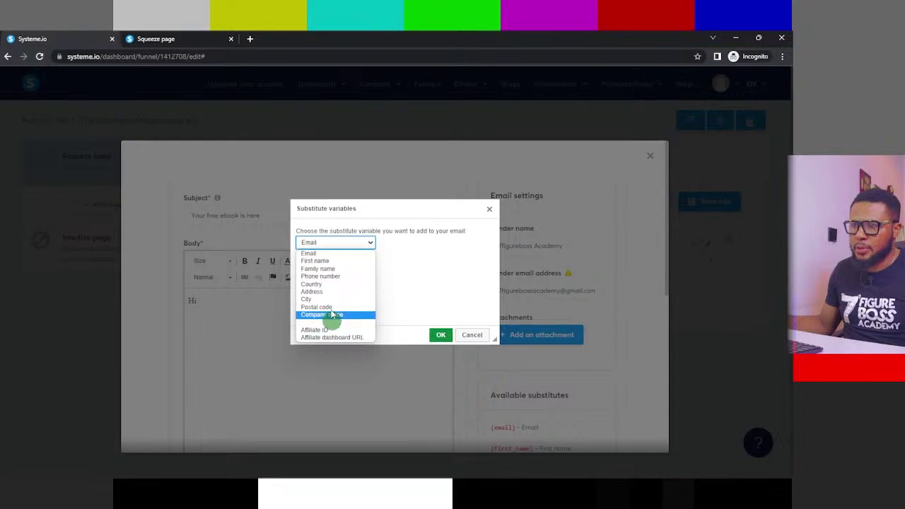
left_click(324, 261)
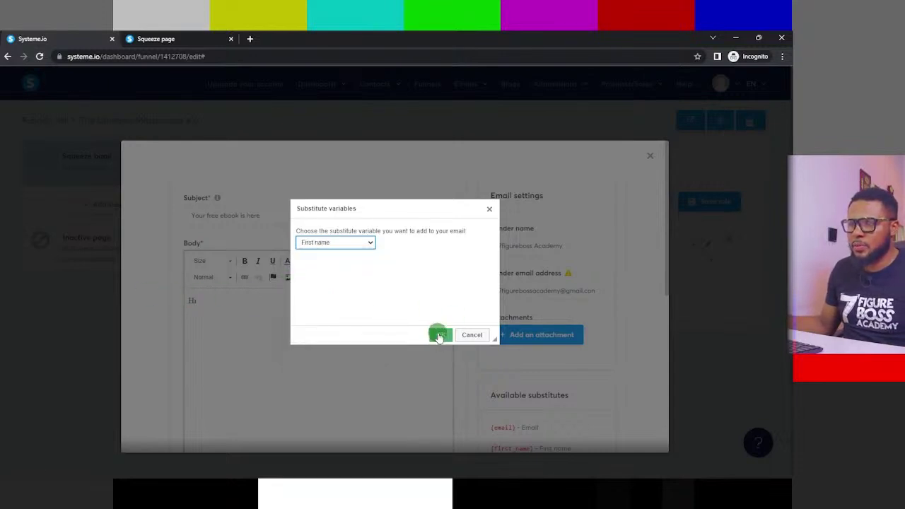
left_click(439, 333)
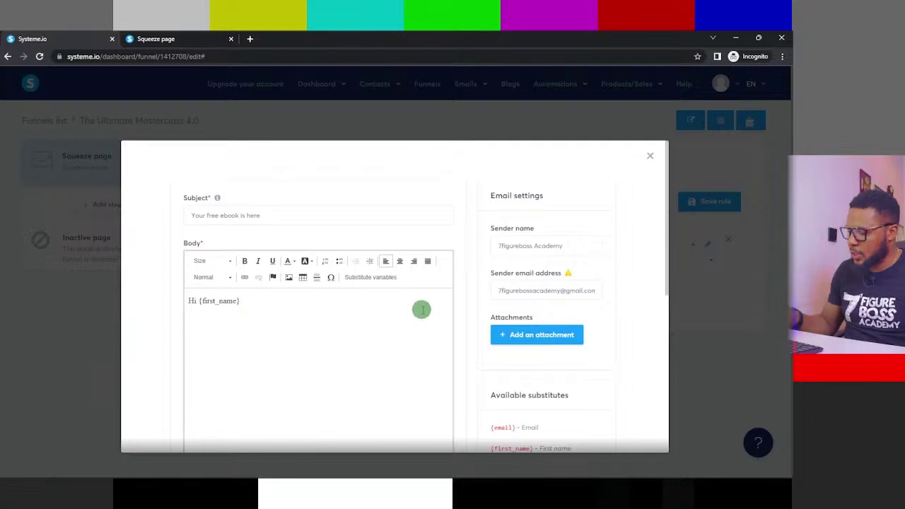
type(",")
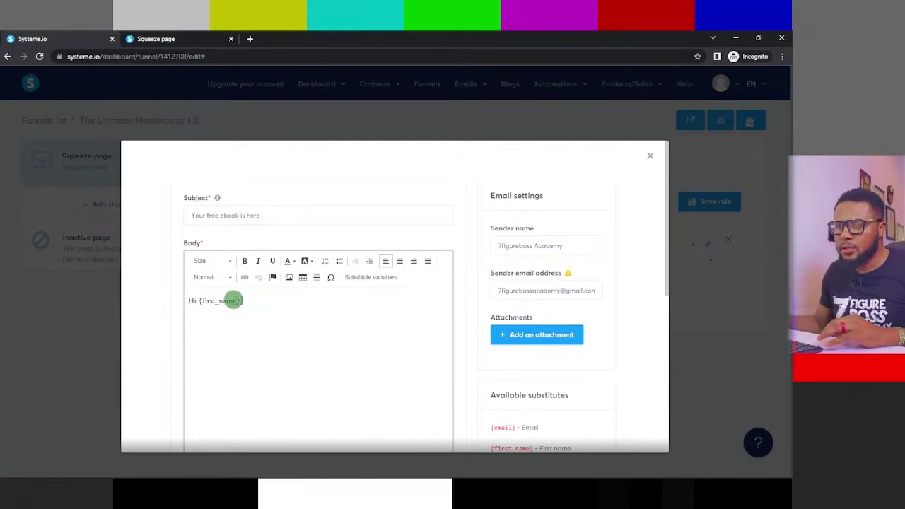
left_click_drag(239, 301, 198, 300)
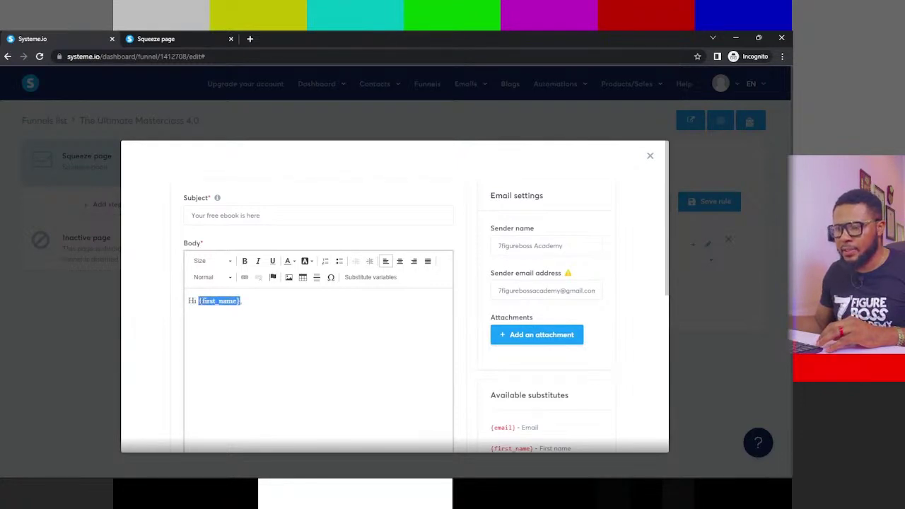
left_click(245, 261)
left_click(263, 298)
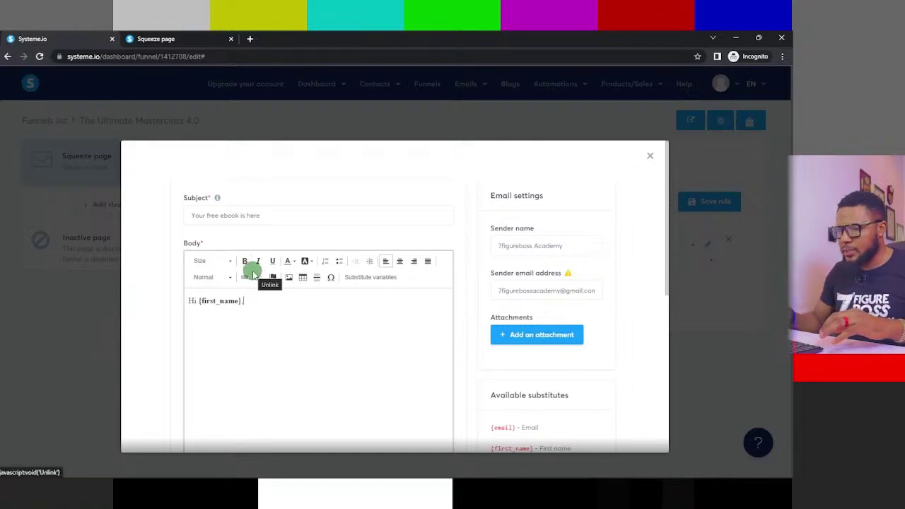
key("Return")
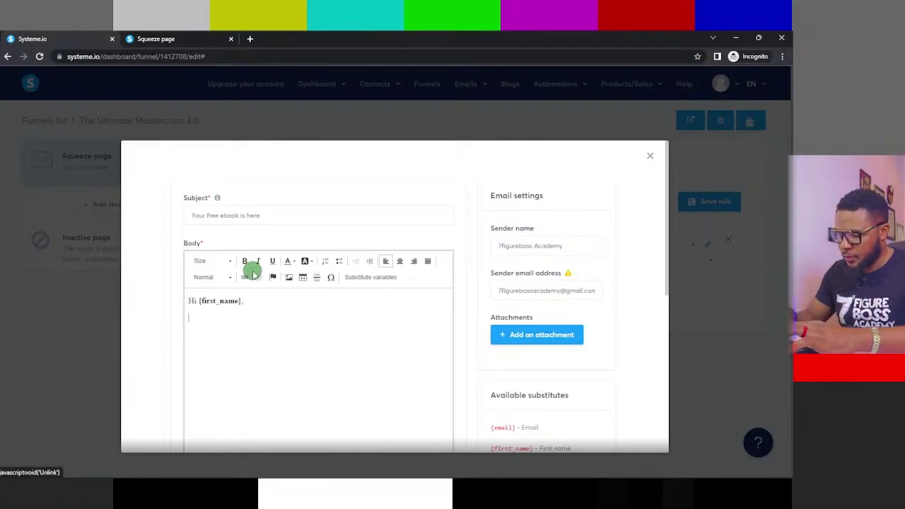
- Type the thanks for interest in the strategy, the attached gift line, and 'Let me know what you think'
type("Her")
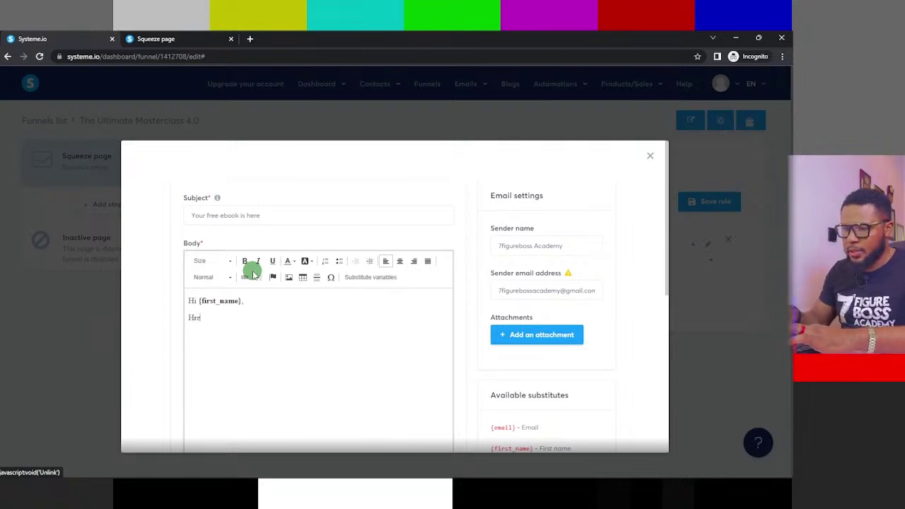
key("BackSpace")
key("BackSpace")
key("BackSpace")
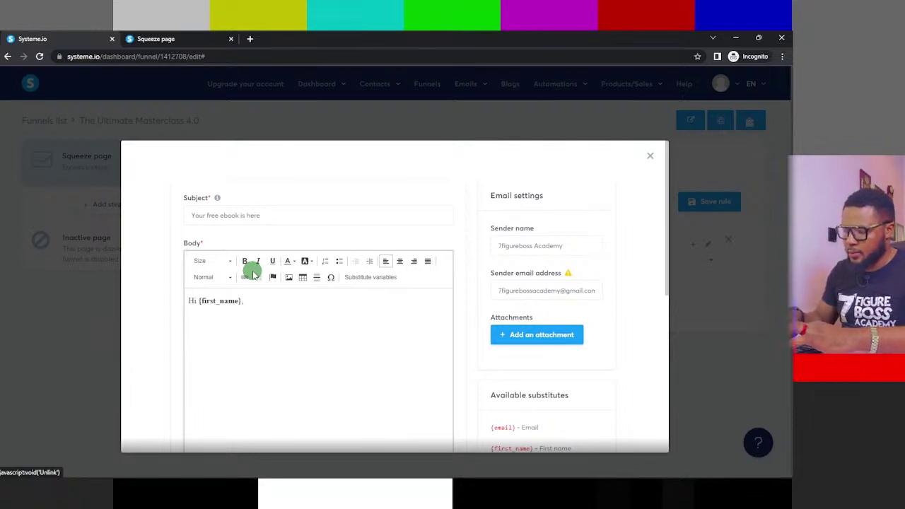
type("Thanks fir")
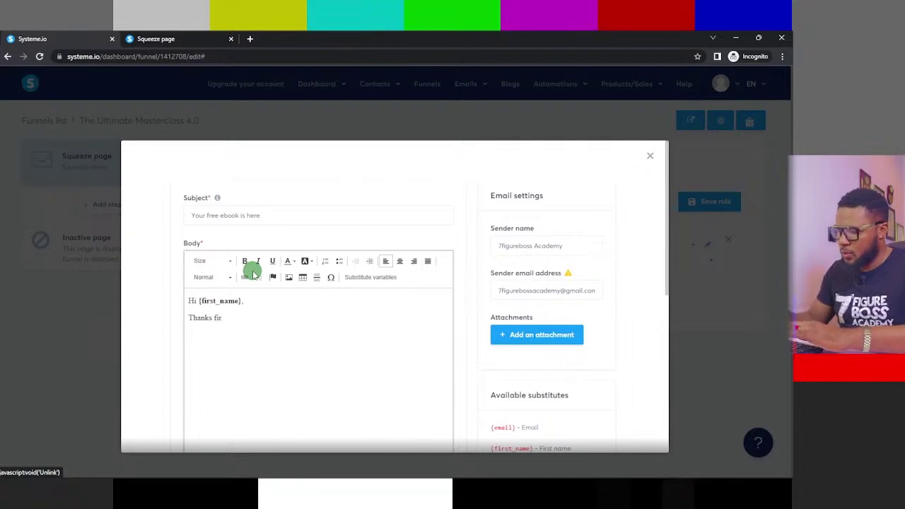
key("BackSpace")
key("BackSpace")
type("or ")
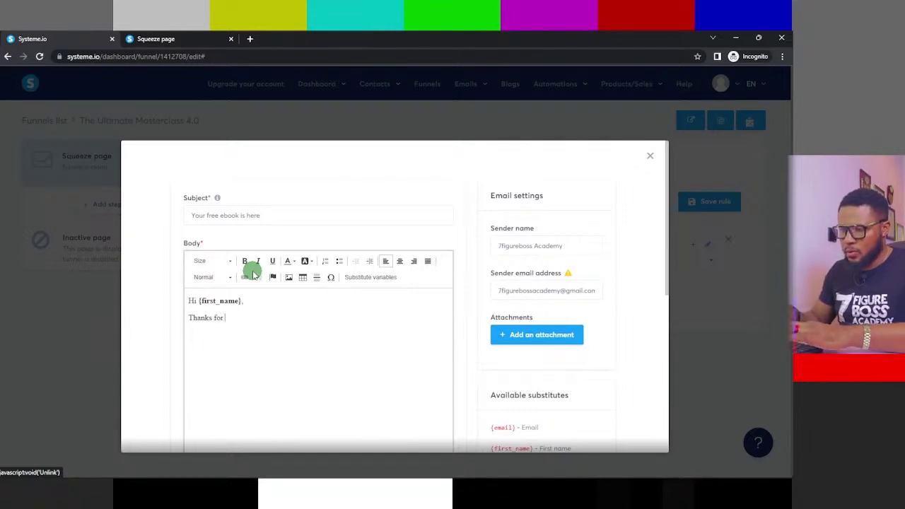
type("your i")
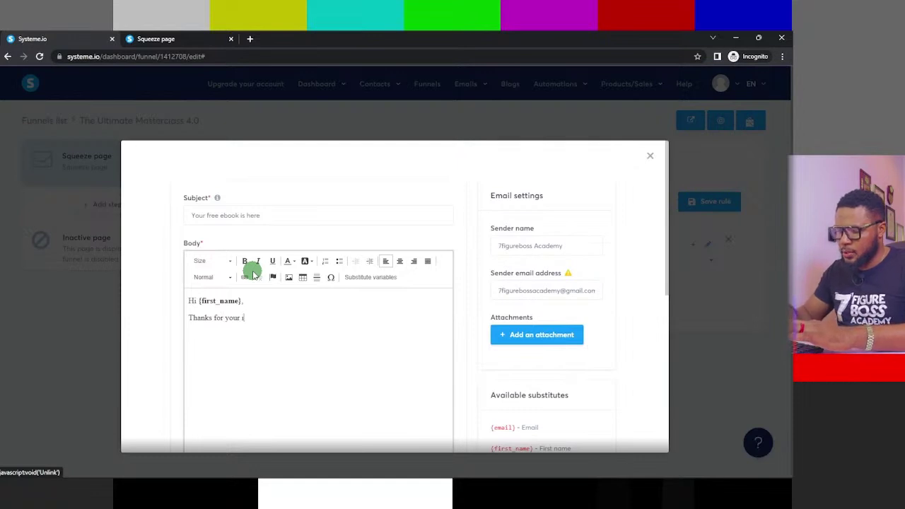
type("ntere")
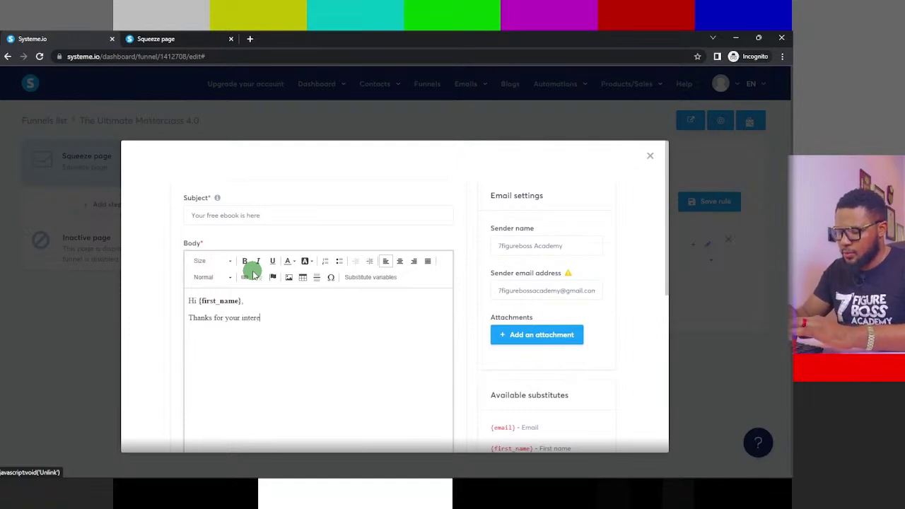
type("st in")
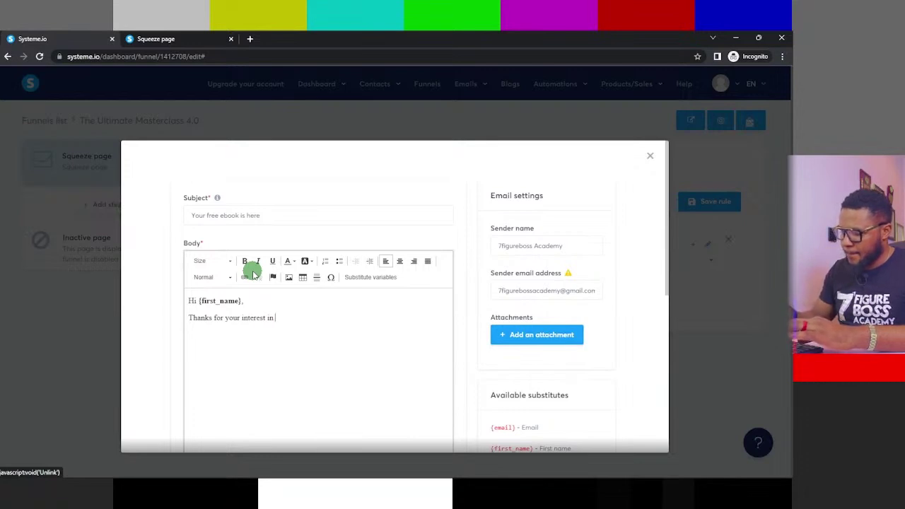
type(" my n")
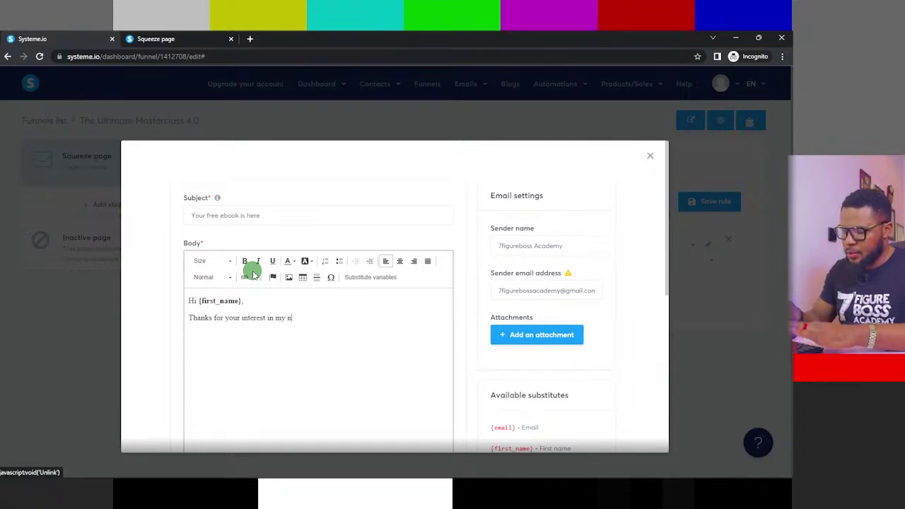
type("ew stra")
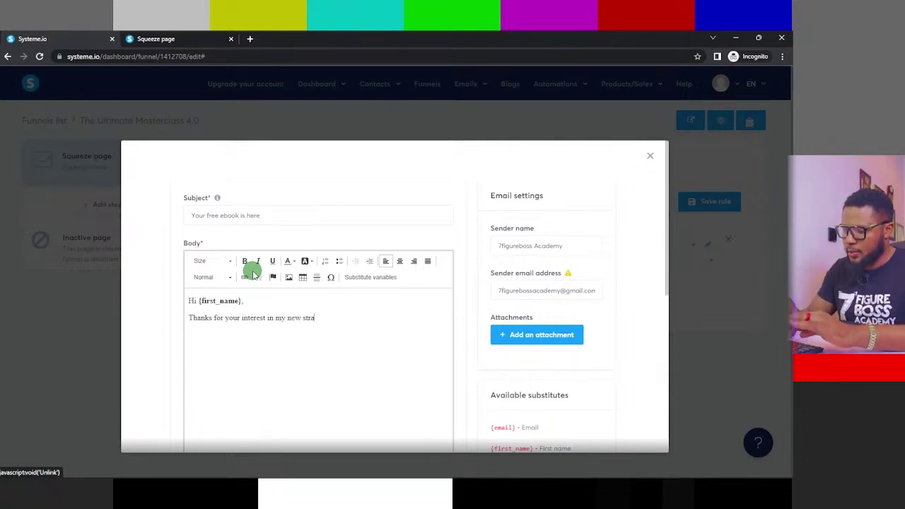
type("tegy")
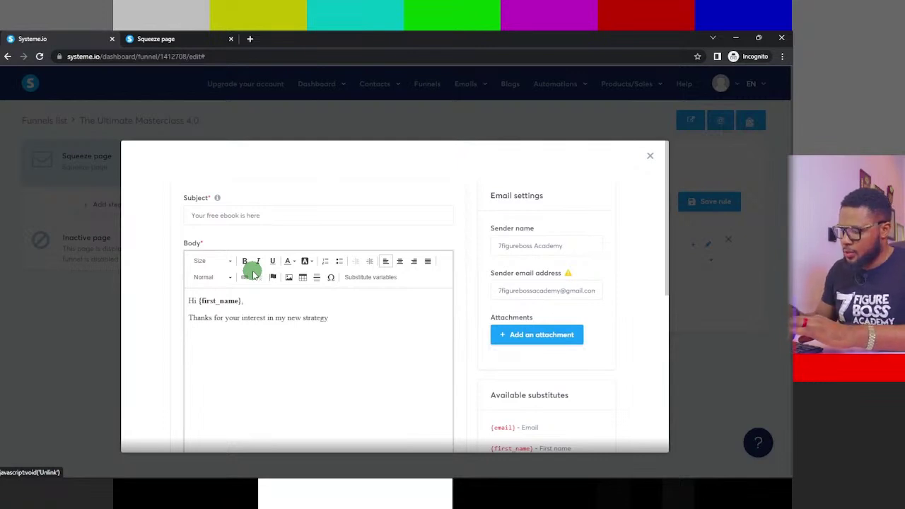
type(". ")
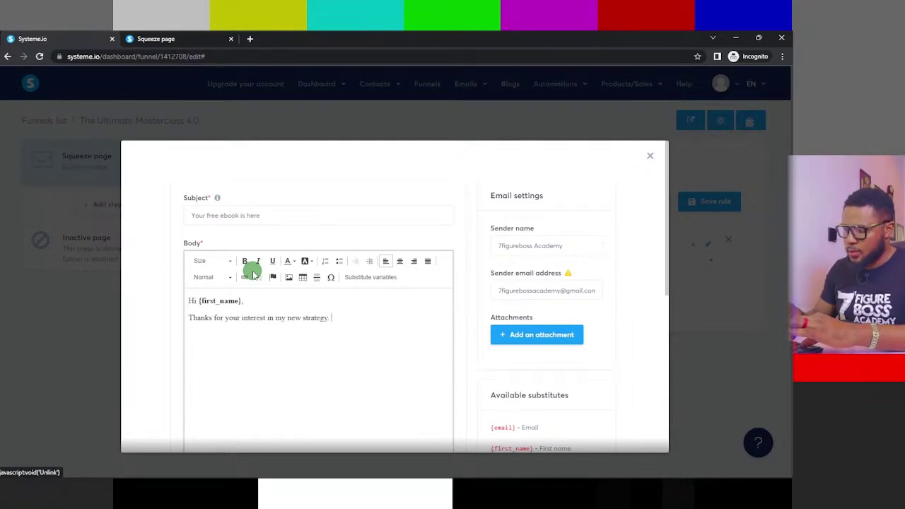
type("at")
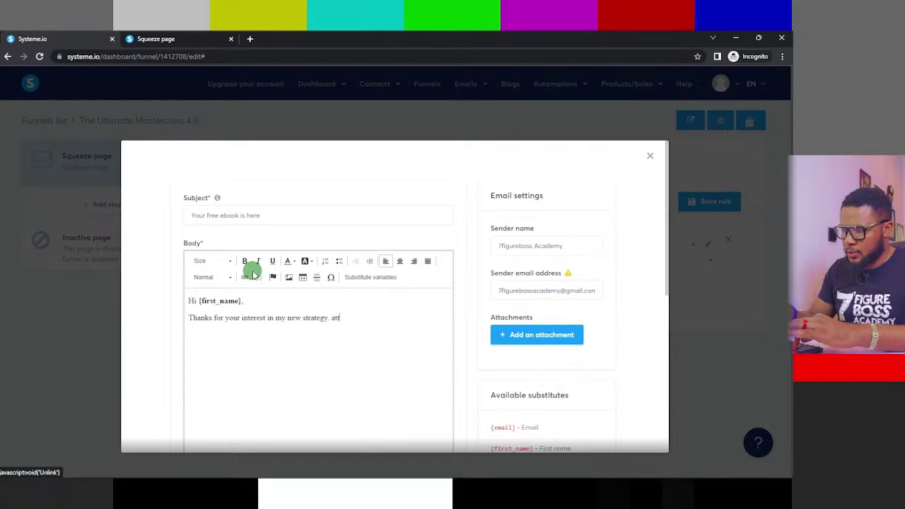
key("BackSpace")
type("At")
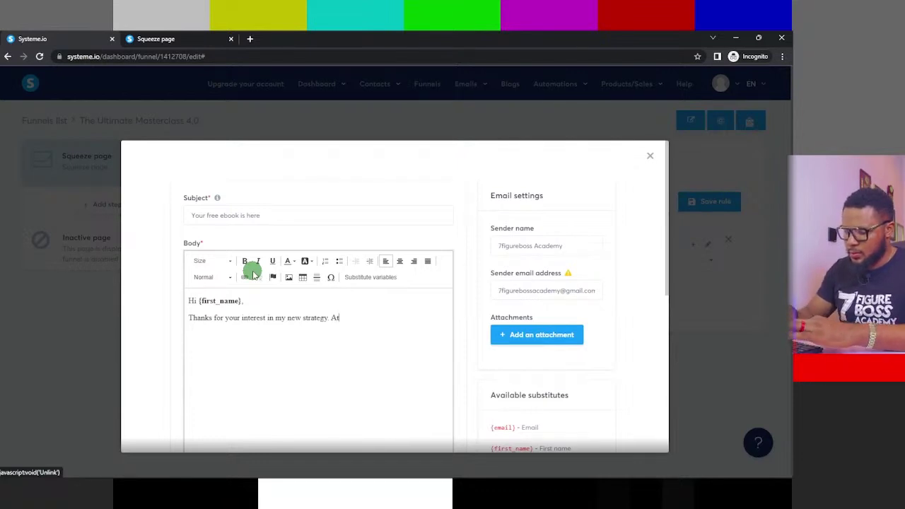
type("tched in t")
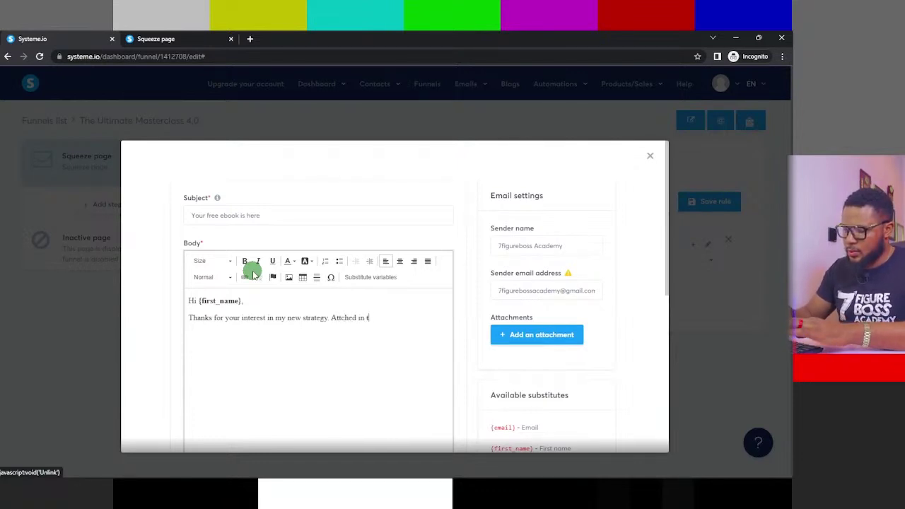
type("his mail")
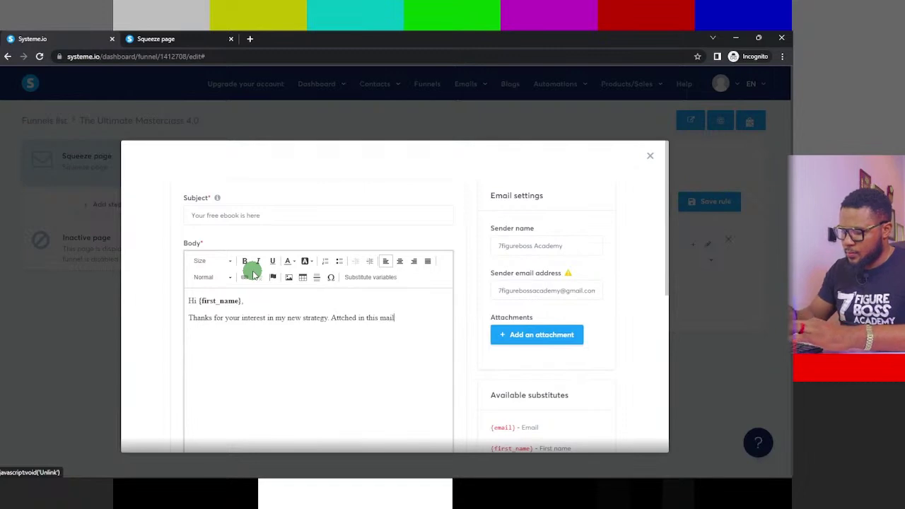
type(" is ")
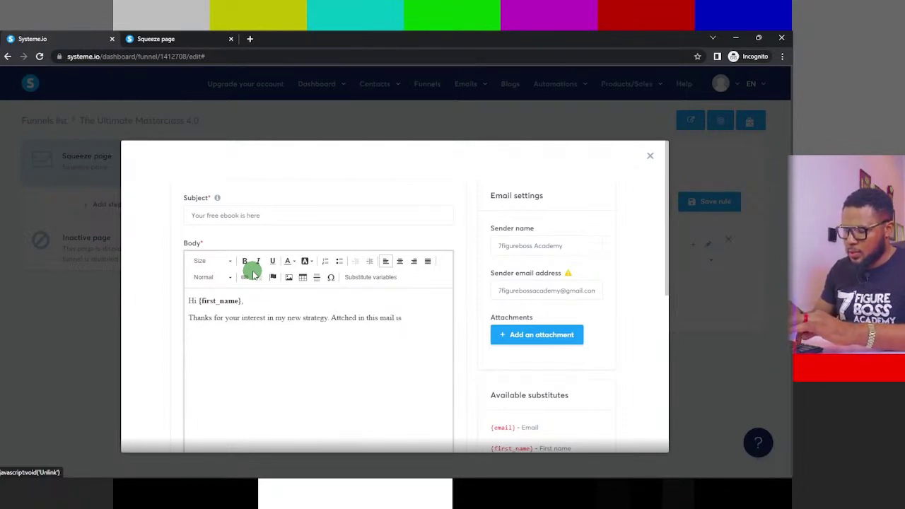
type("my ")
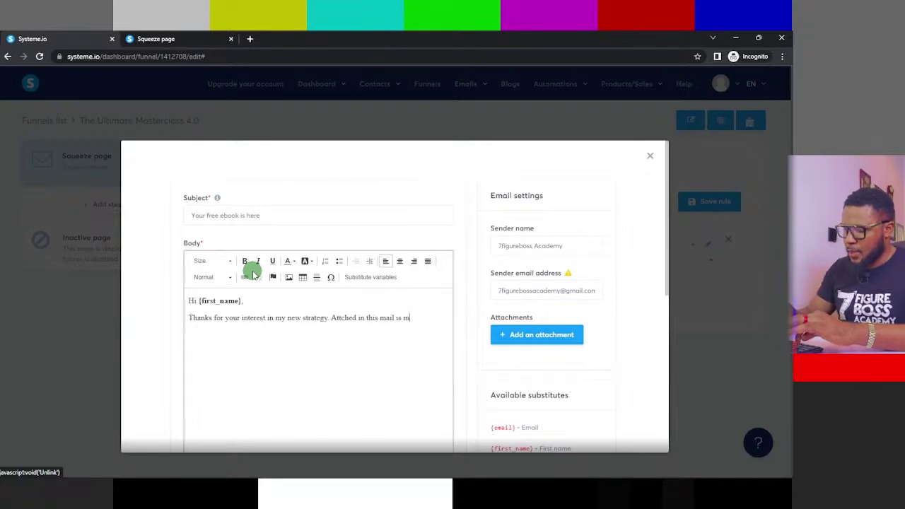
type("g")
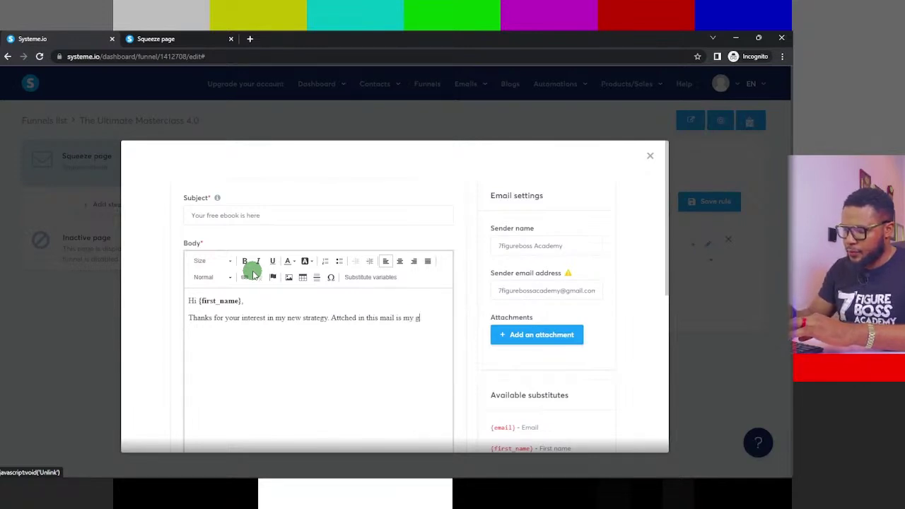
type("ift to you ")
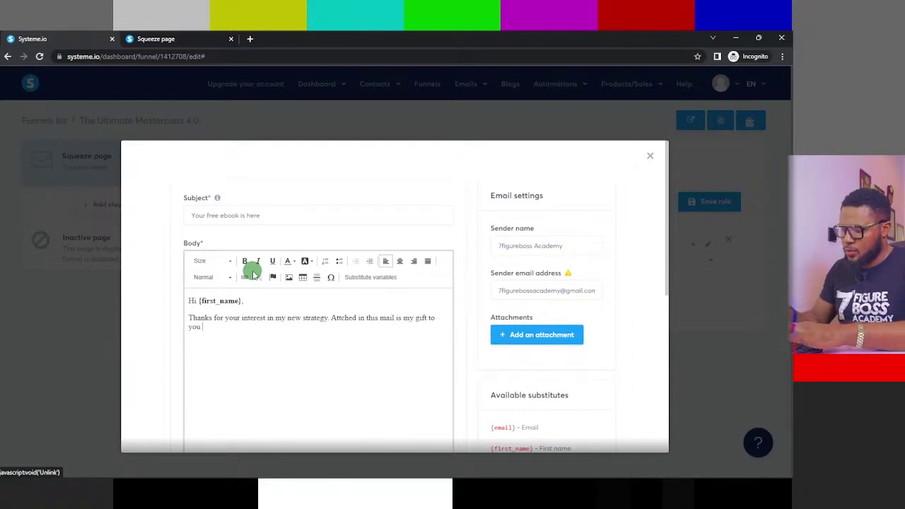
type("to he")
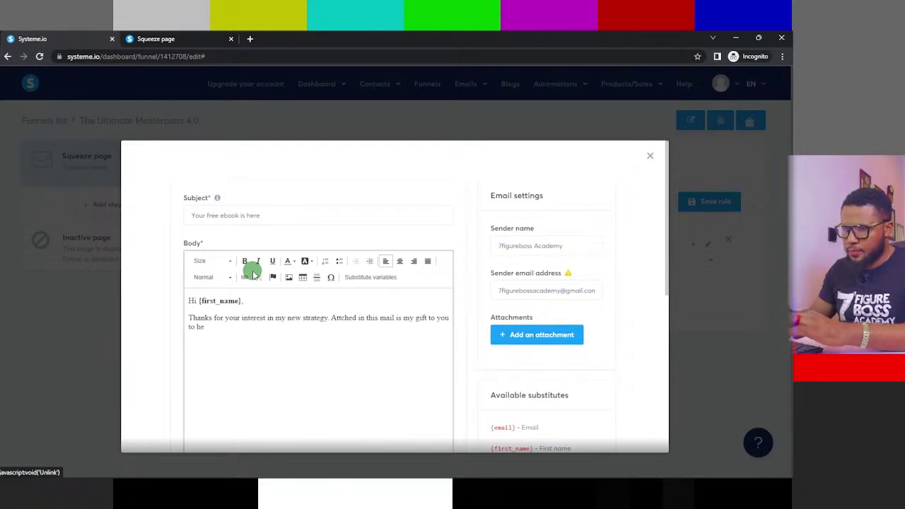
type("lp b")
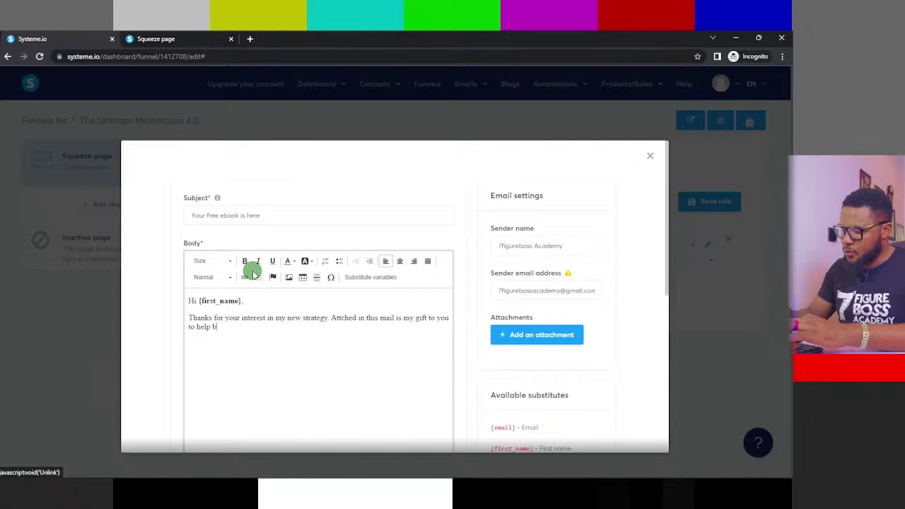
type("oost your")
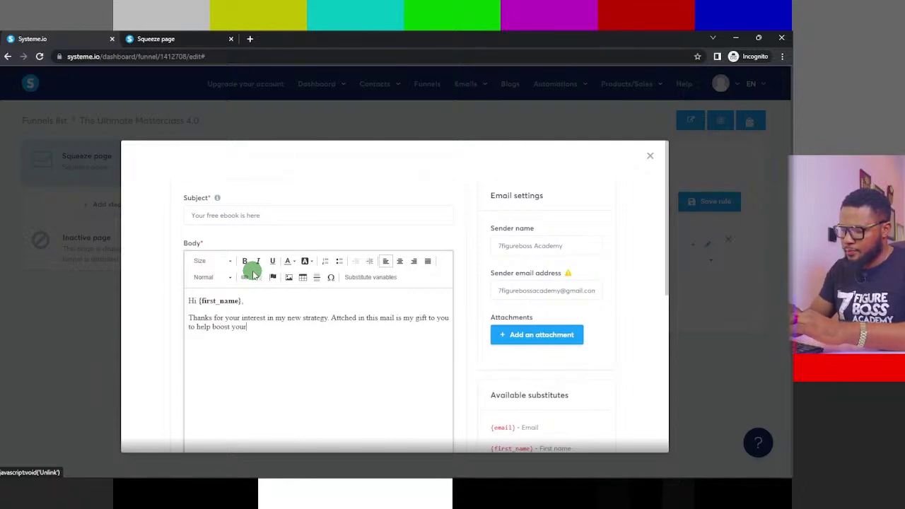
type(" bu")
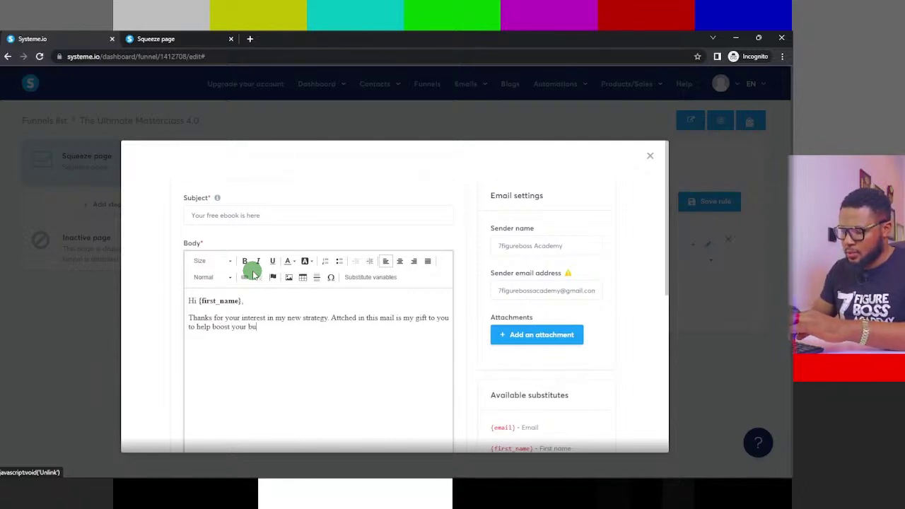
type("siness")
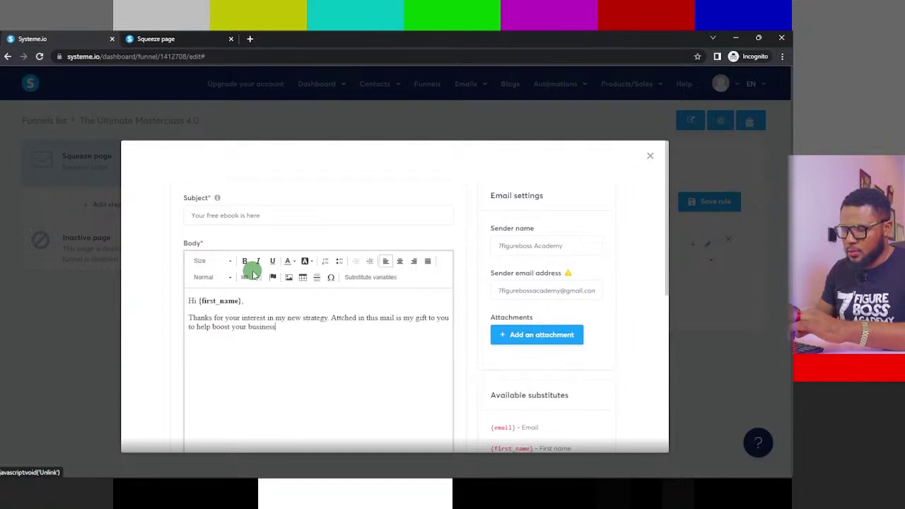
type(".")
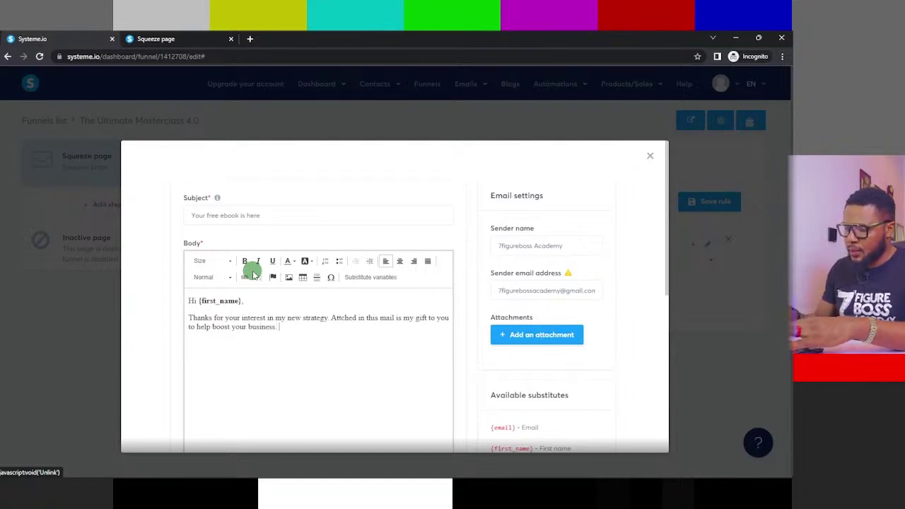
type(" Let")
type("know]\\")
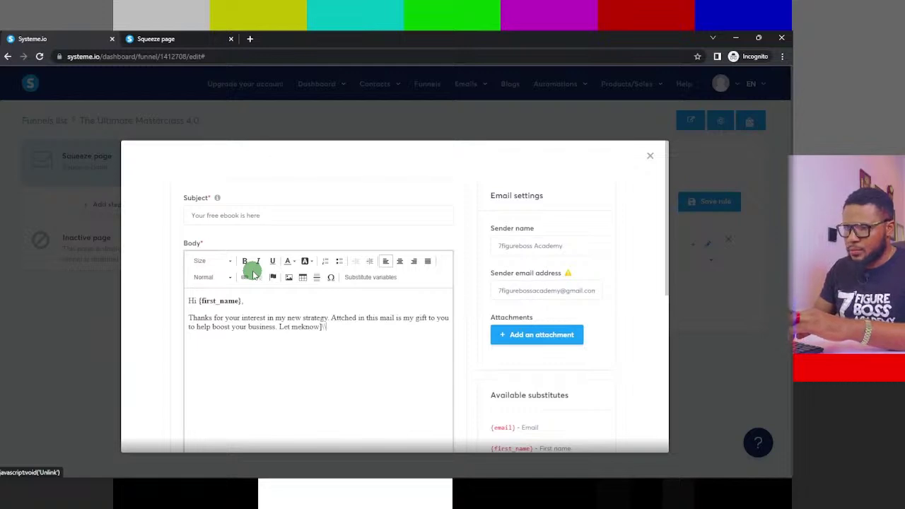
key("BackSpace")
key("BackSpace")
key("BackSpace")
key("BackSpace")
key("BackSpace")
key("BackSpace")
key("BackSpace")
key("BackSpace")
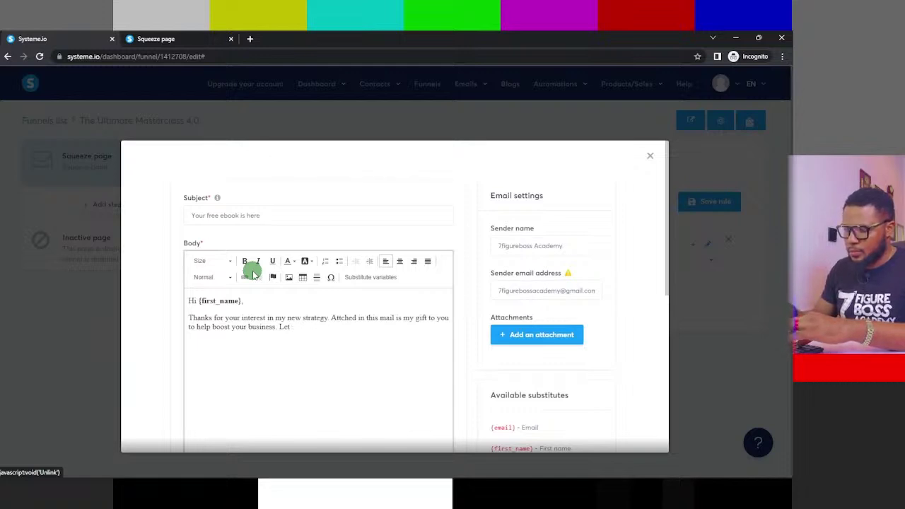
type("me kno")
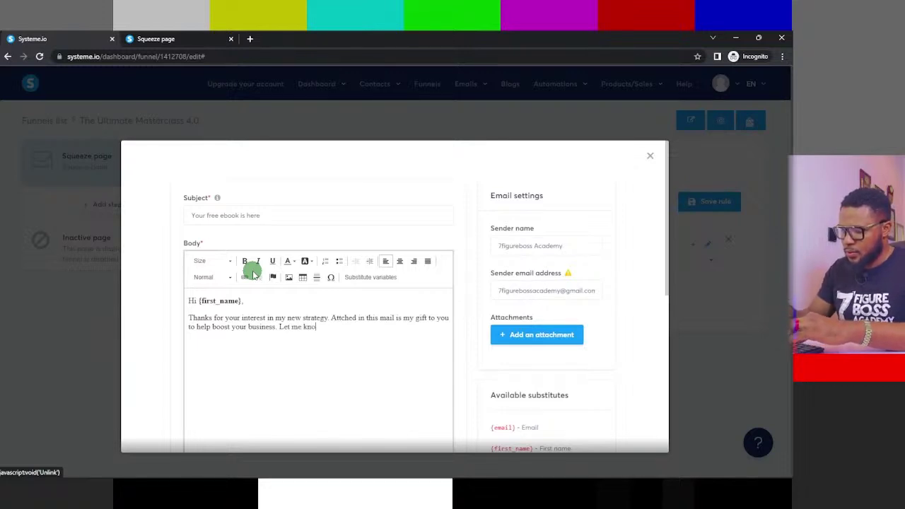
type("w what you")
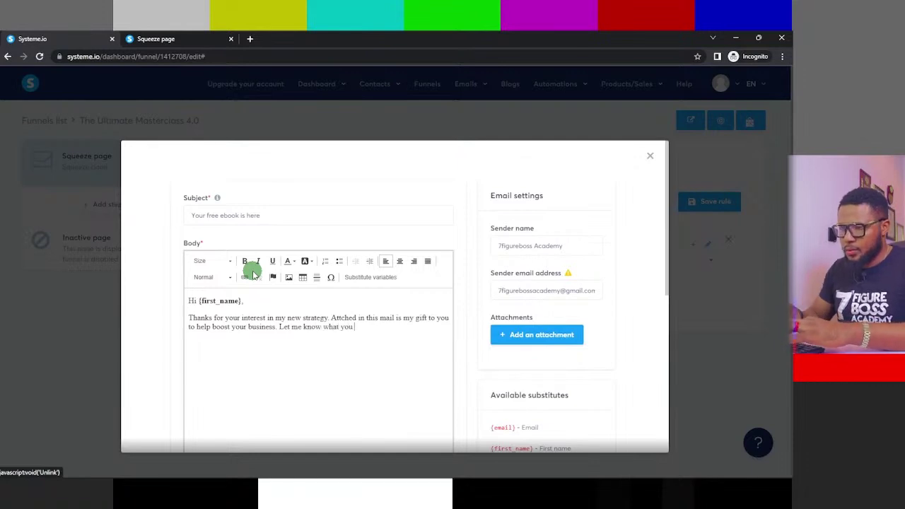
type(" think")
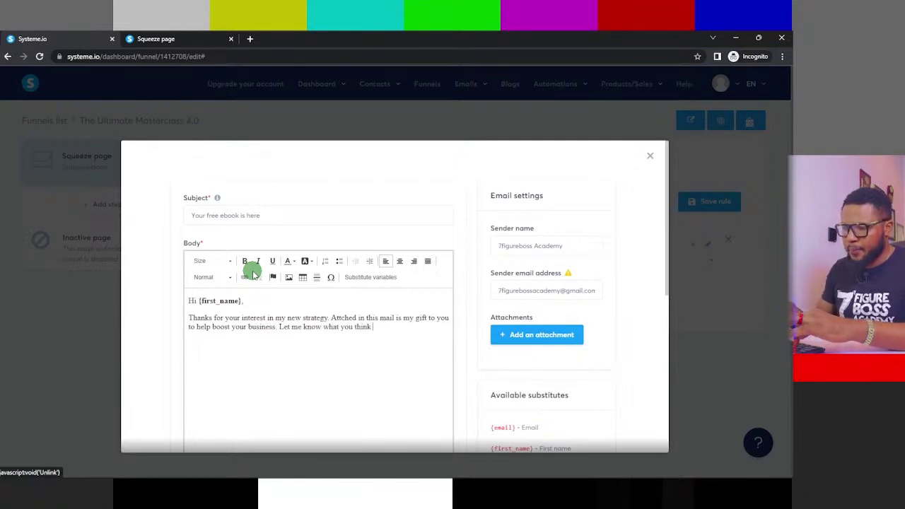
type(" after")
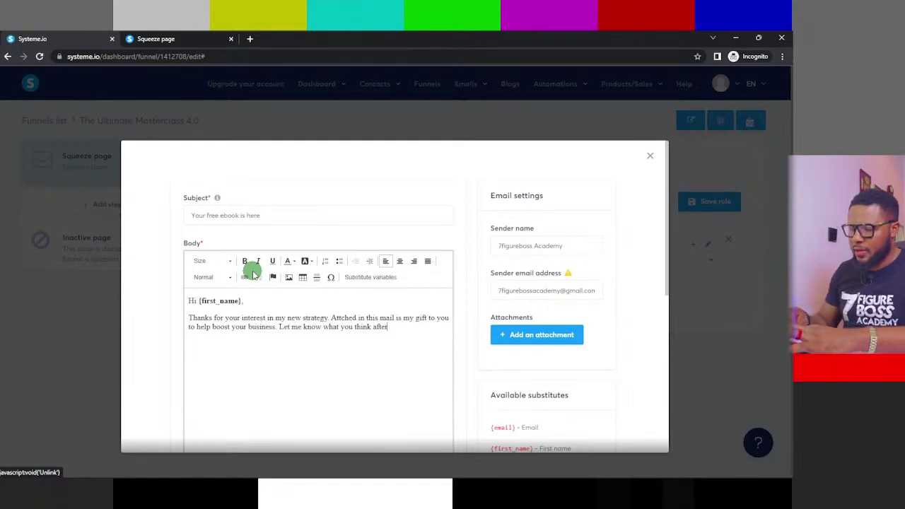
- End with 'reading the book. Cheers.' and move 'Let me know…' into its own paragraph
type("eadin")
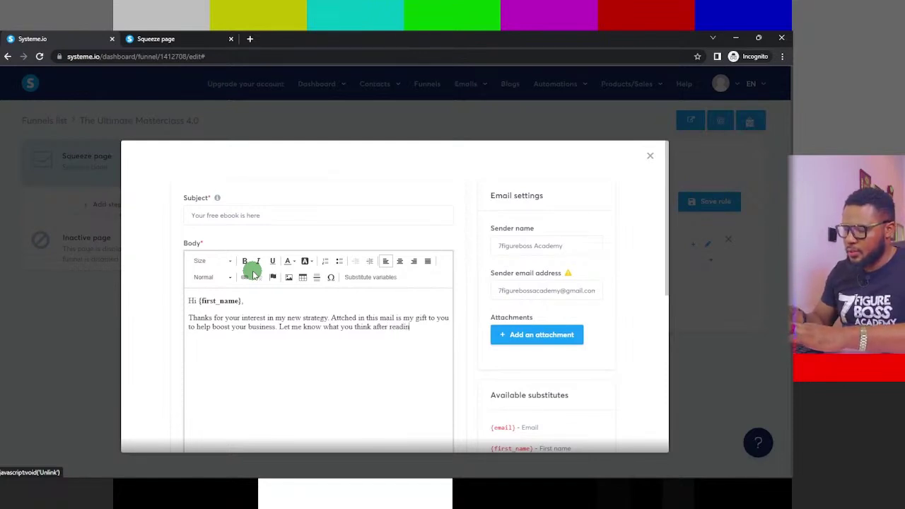
type("g the ")
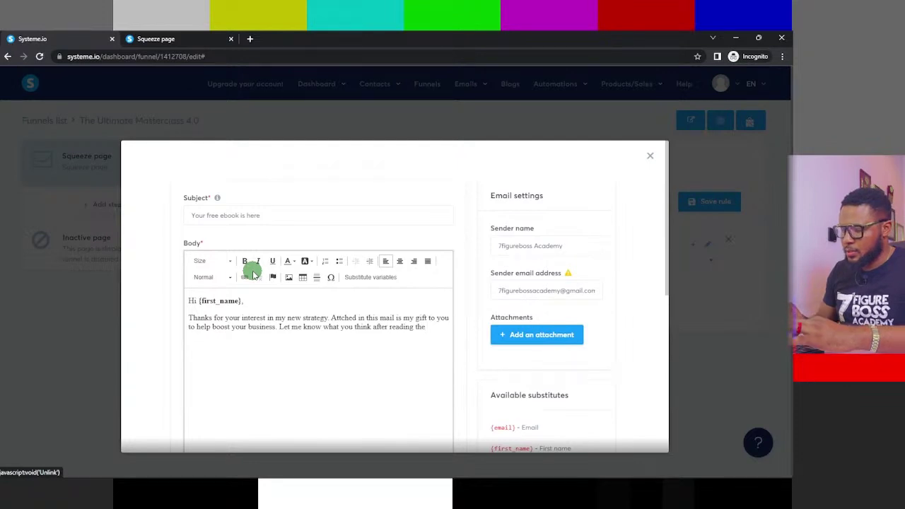
type("book.")
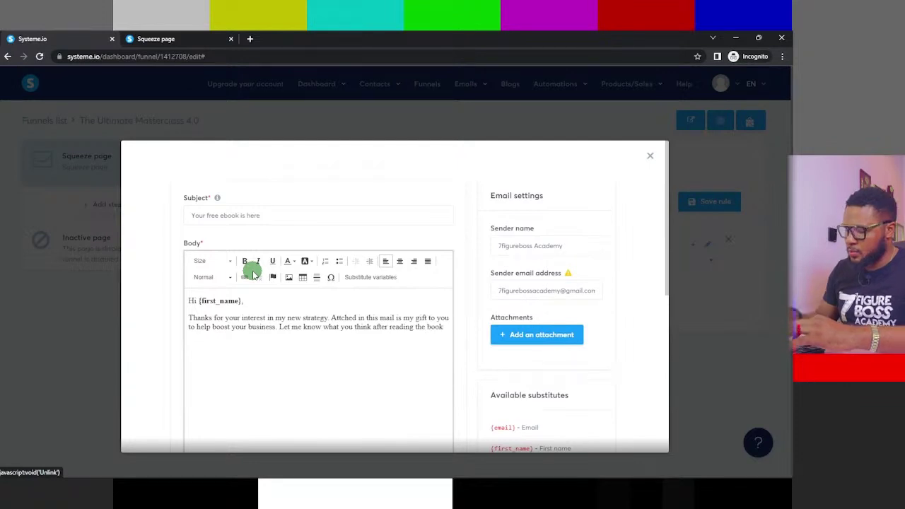
type(" Che")
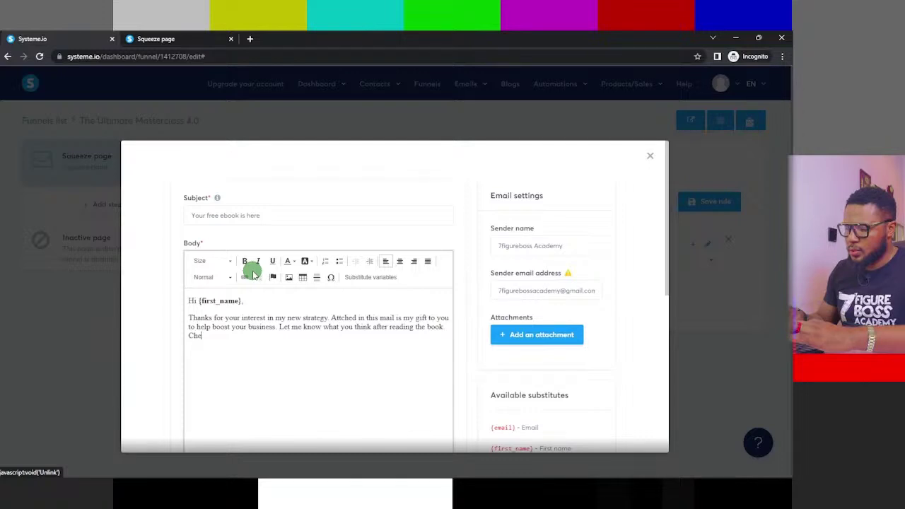
type("ers")
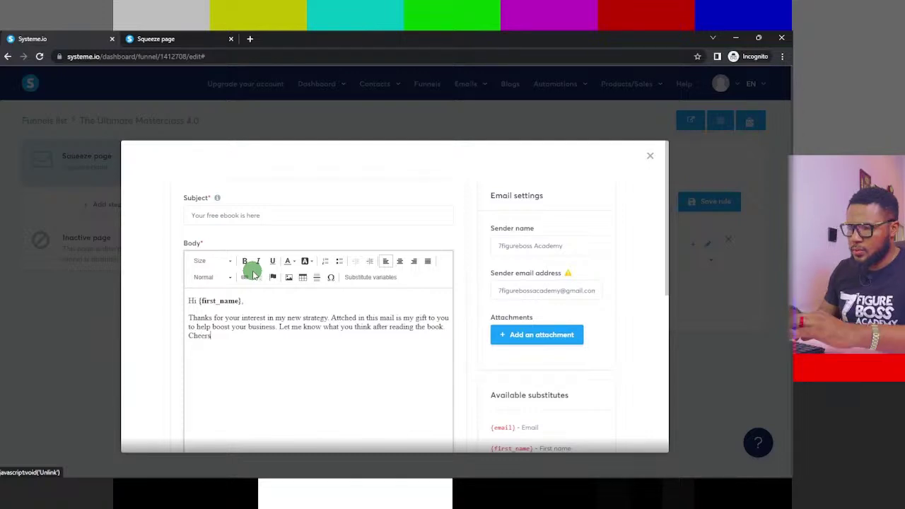
type(".")
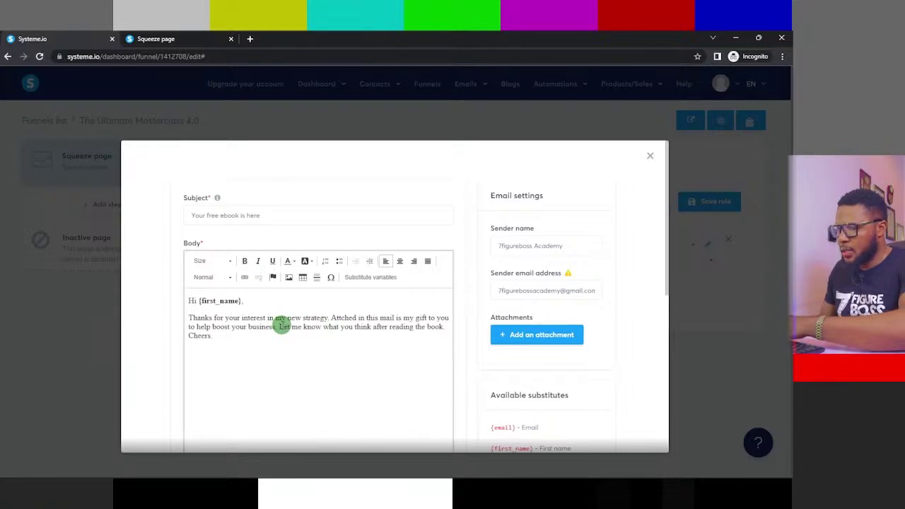
left_click(278, 326)
key("Return")
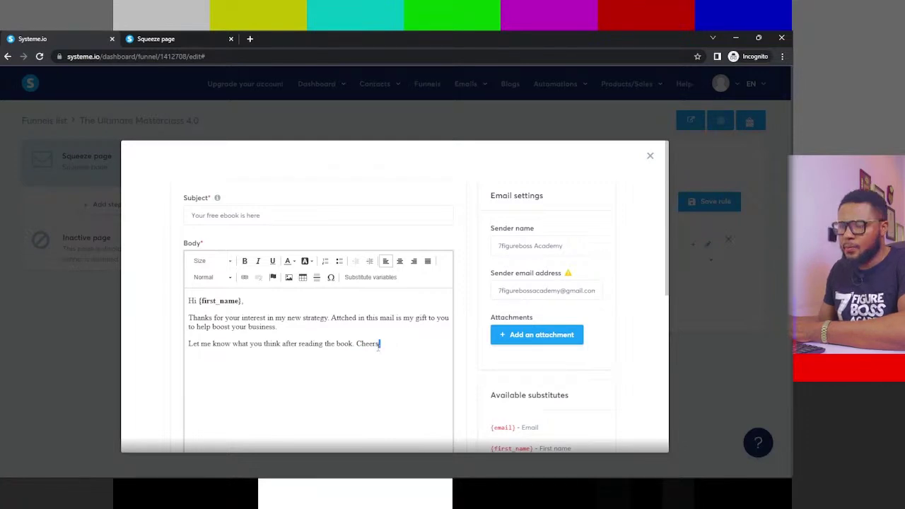
- Replace 'Cheers.' with the sign-off 'Talk to later {first_name}', 'Regards,' and bold '7figureboss'
left_click_drag(380, 343, 355, 344)
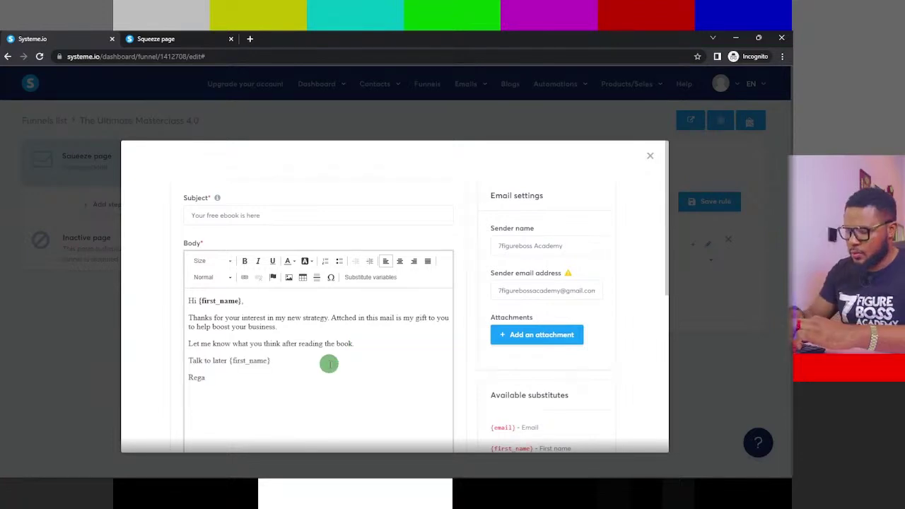
type("rds, ")
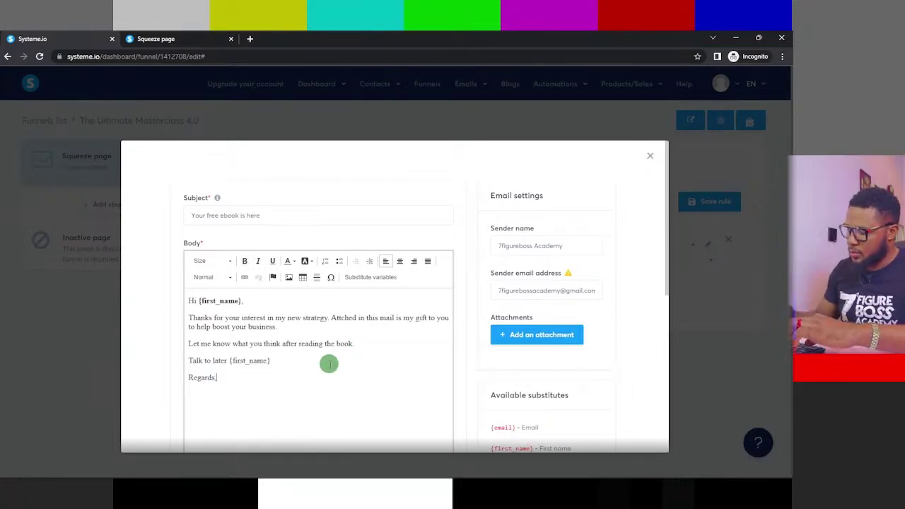
type("7figu")
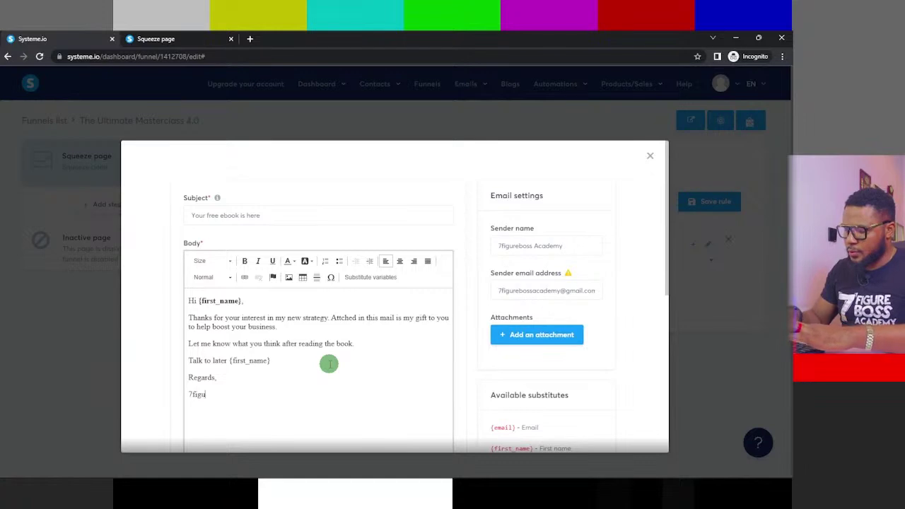
type("rebo")
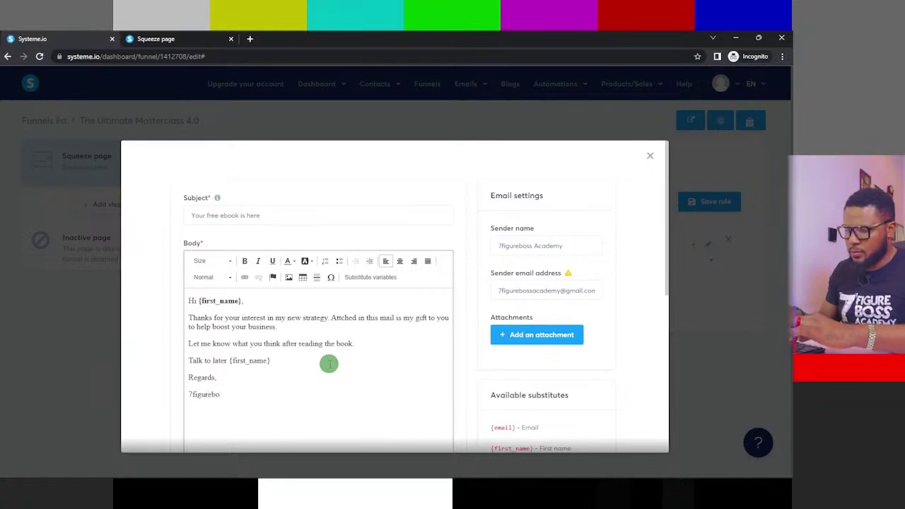
type("ss")
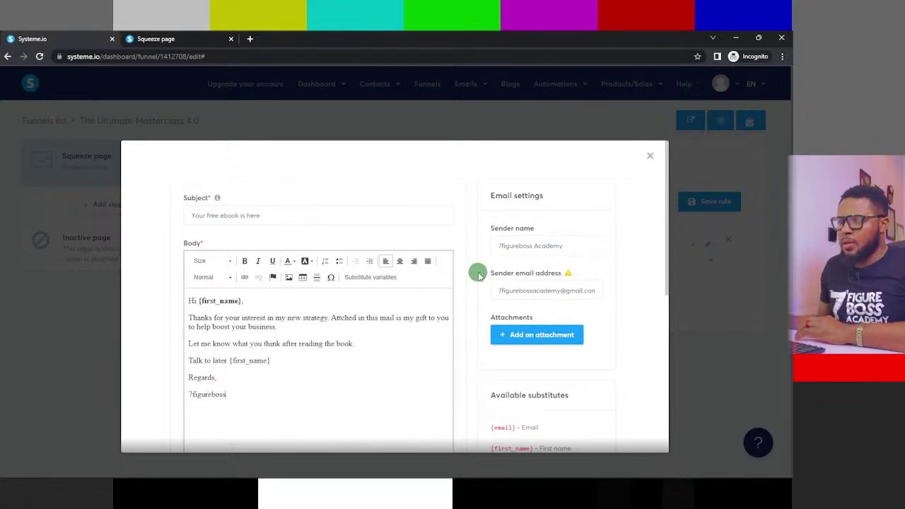
scroll(354, 277, "down", 2)
scroll(293, 245, "up", 2)
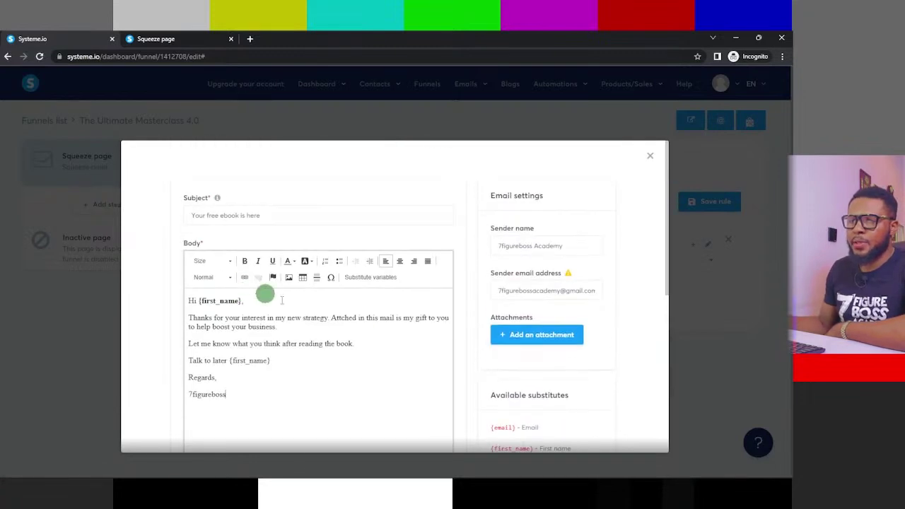
left_click_drag(226, 395, 179, 396)
left_click(245, 261)
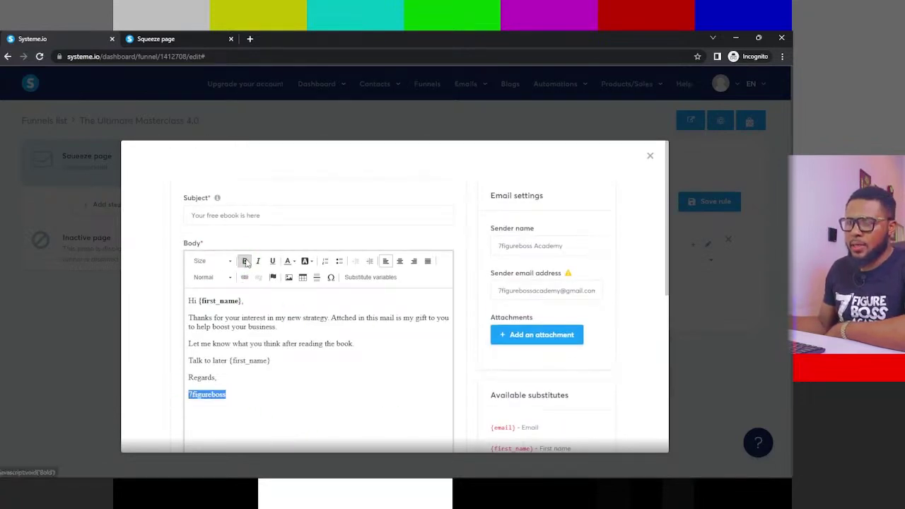
left_click(323, 375)
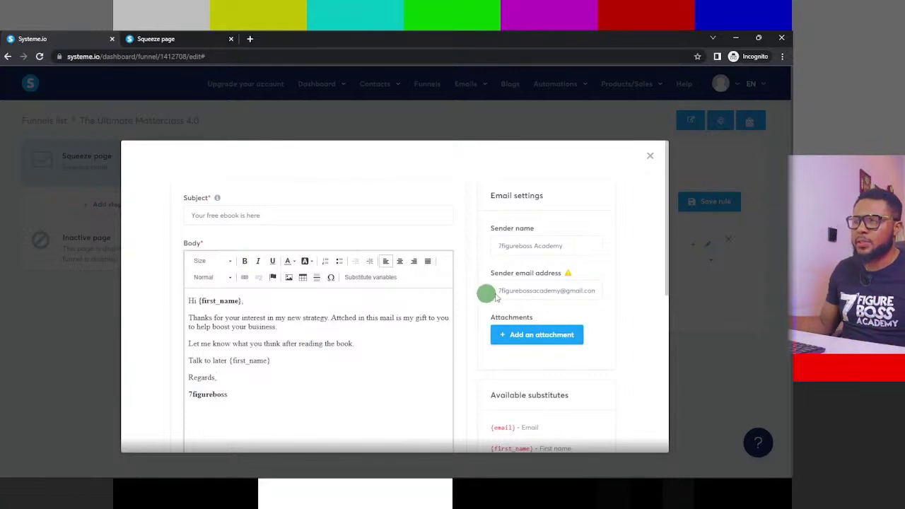
- Attach the newest thumbnail image from the Downloads folder to the email
left_click(551, 336)
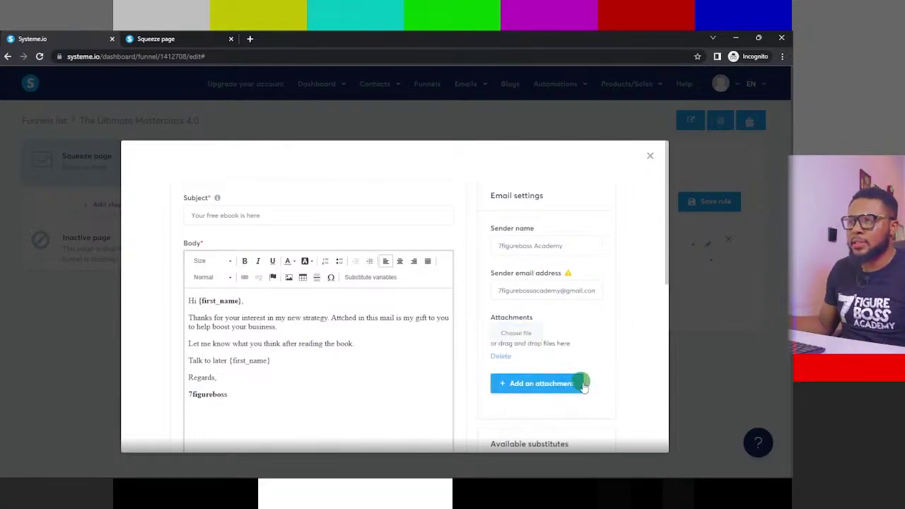
scroll(529, 330, "down", 3)
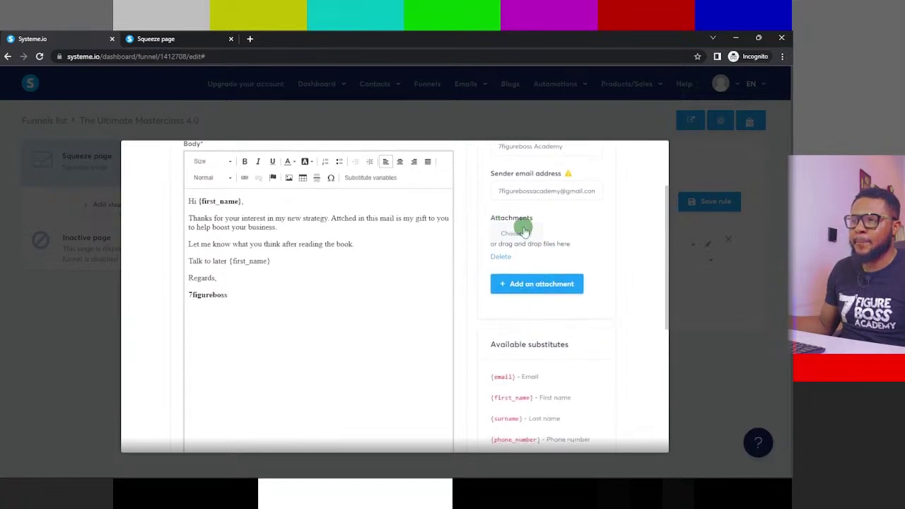
left_click(531, 233)
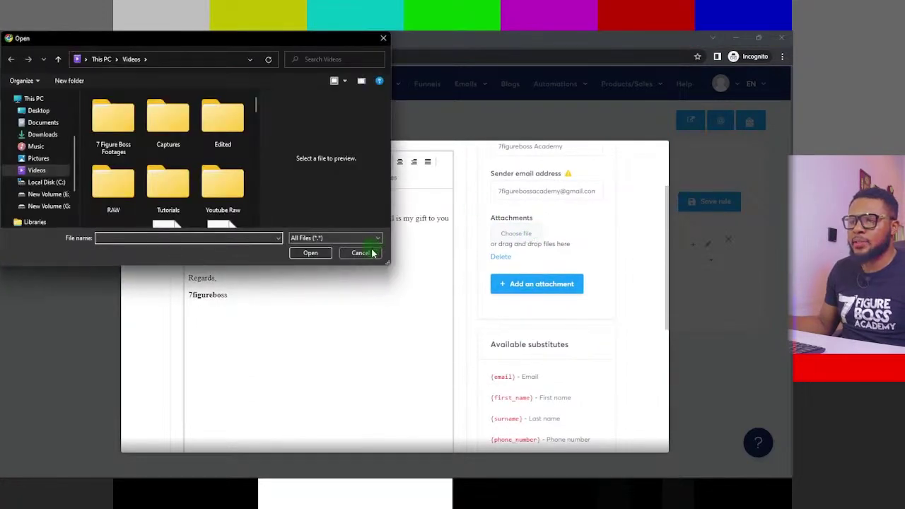
left_click(361, 253)
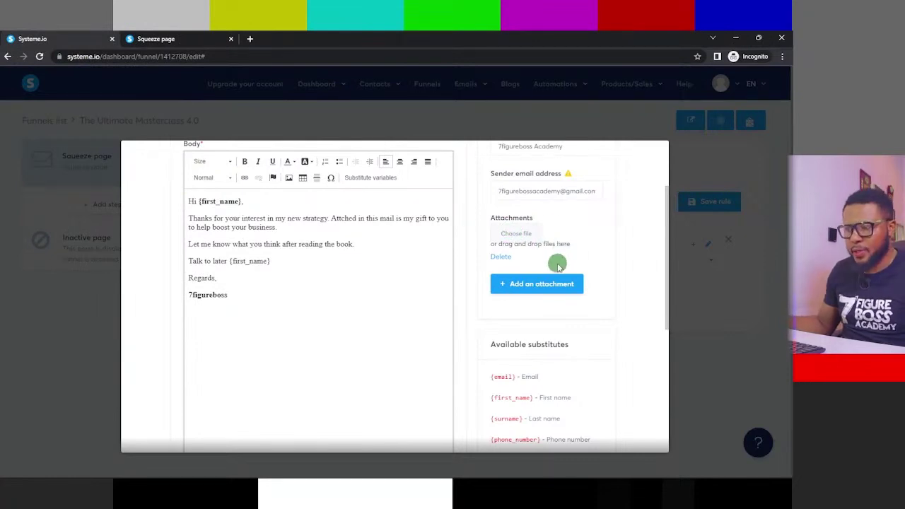
left_click(517, 233)
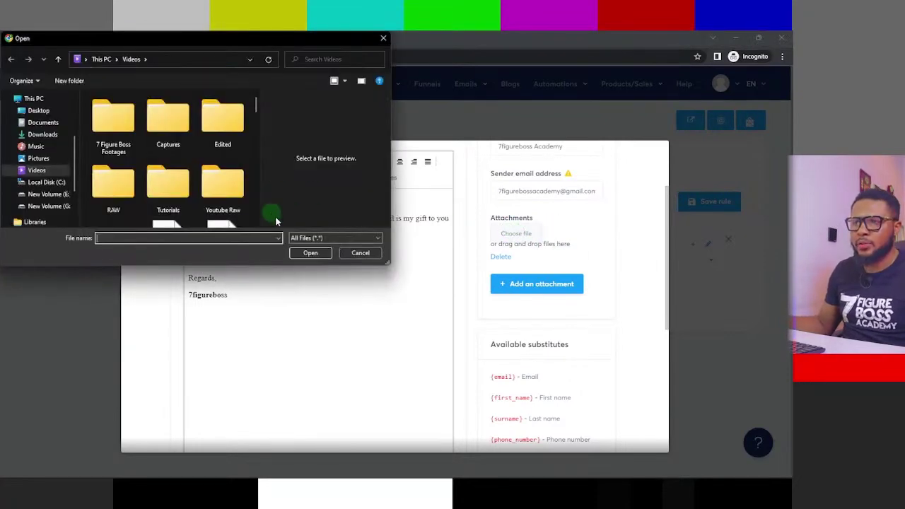
left_click(44, 135)
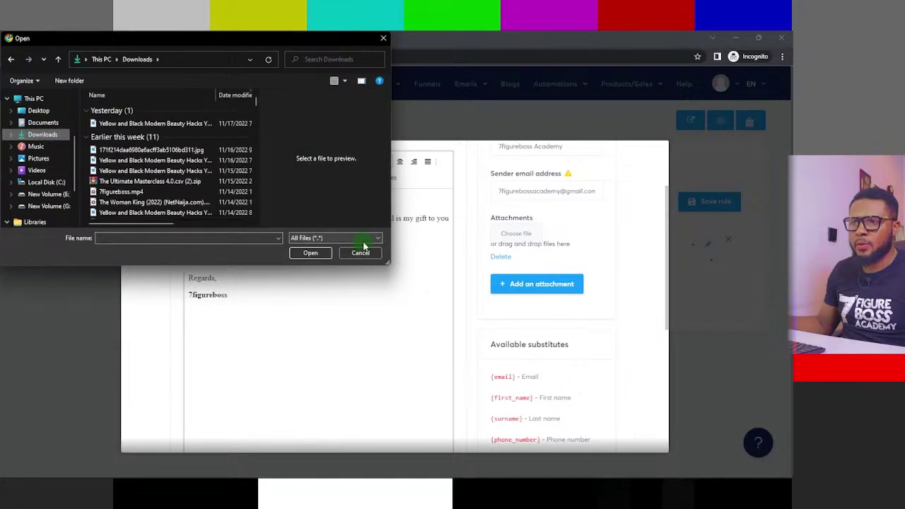
left_click(138, 124)
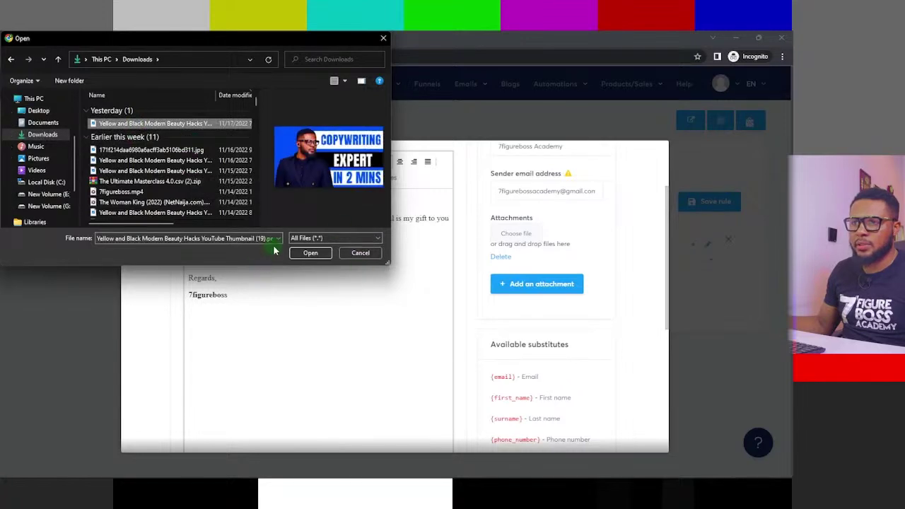
left_click(310, 253)
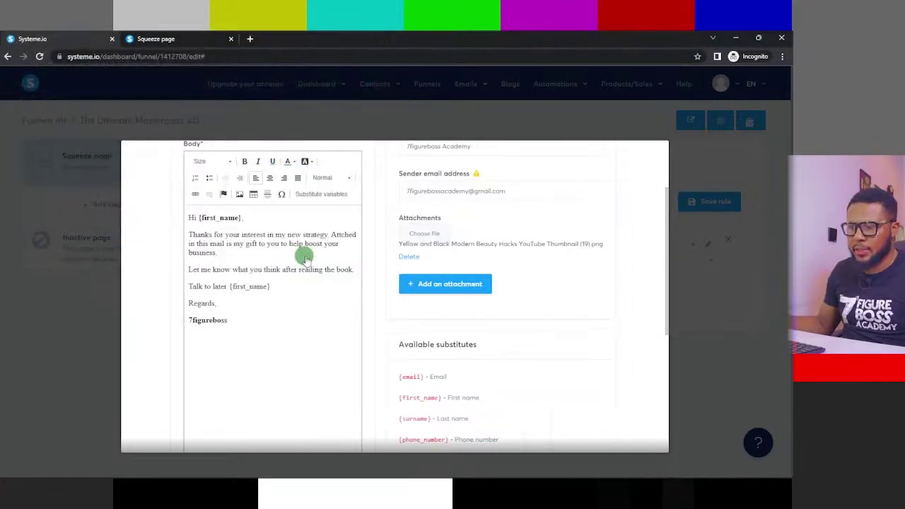
- Review the finished 'Your free ebook is here' email and save it
scroll(549, 263, "down", 1)
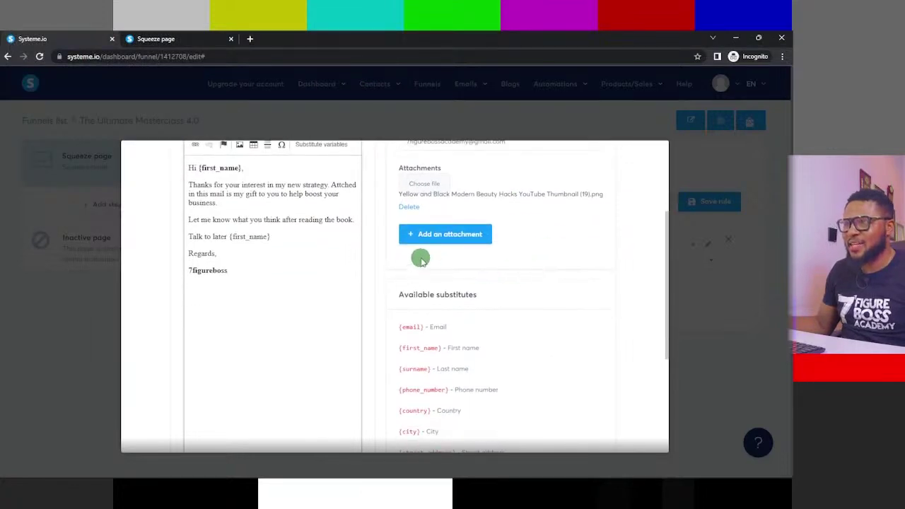
scroll(602, 259, "down", 4)
scroll(289, 233, "up", 5)
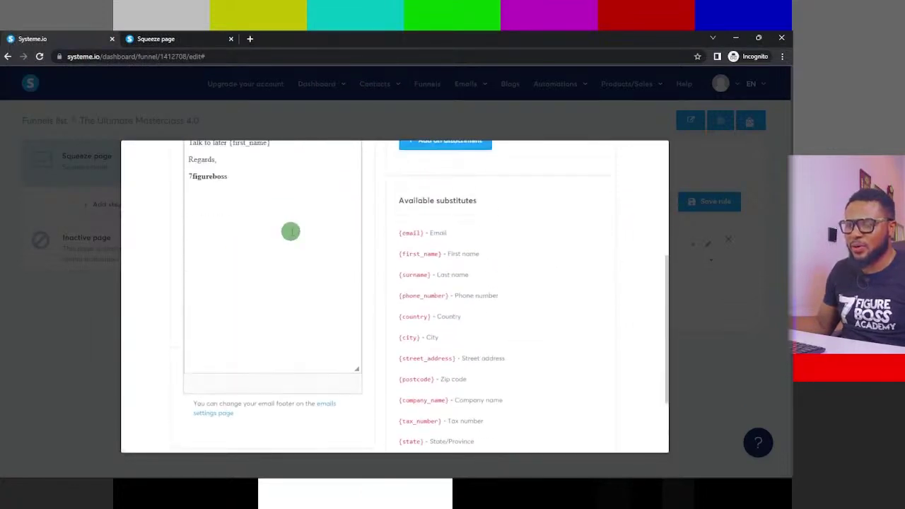
scroll(577, 347, "down", 5)
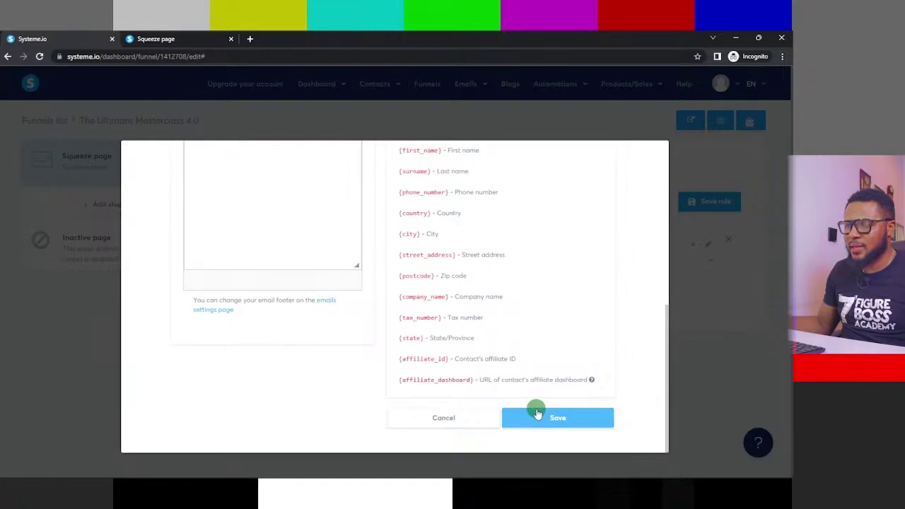
scroll(535, 410, "up", 7)
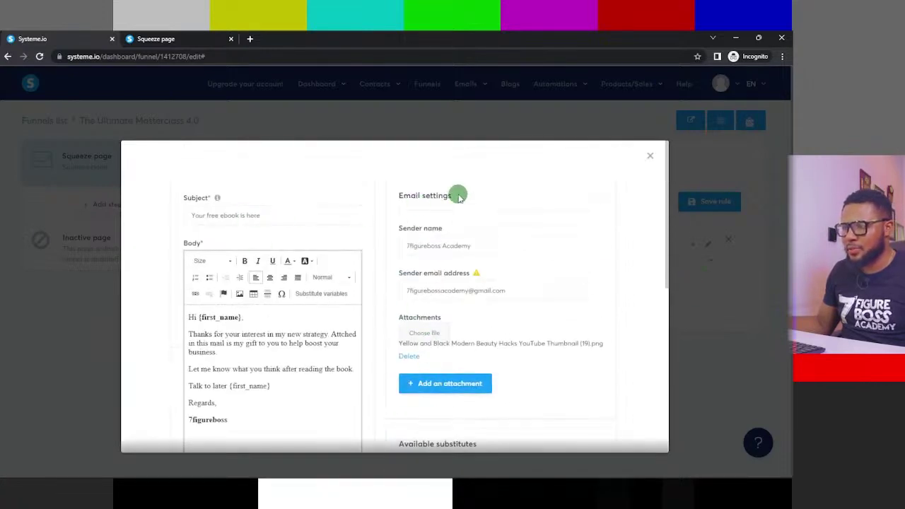
scroll(616, 421, "down", 4)
scroll(615, 423, "down", 2)
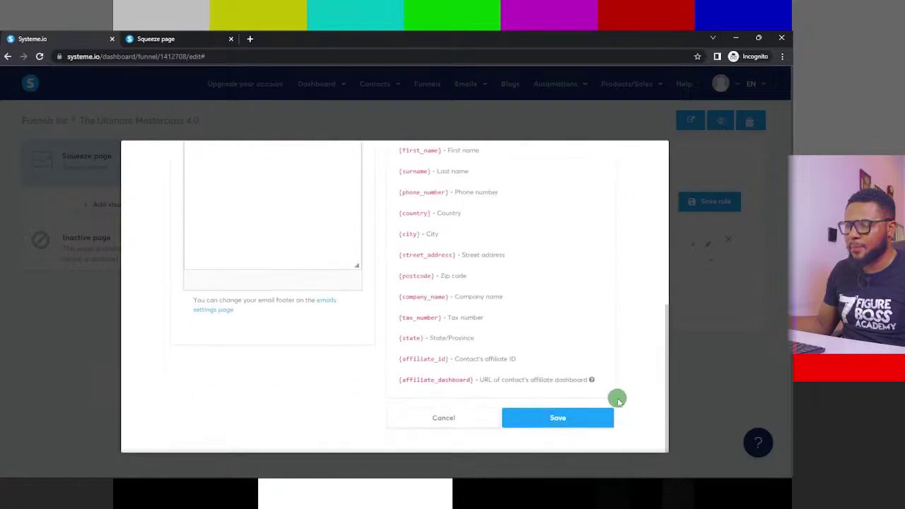
left_click(551, 418)
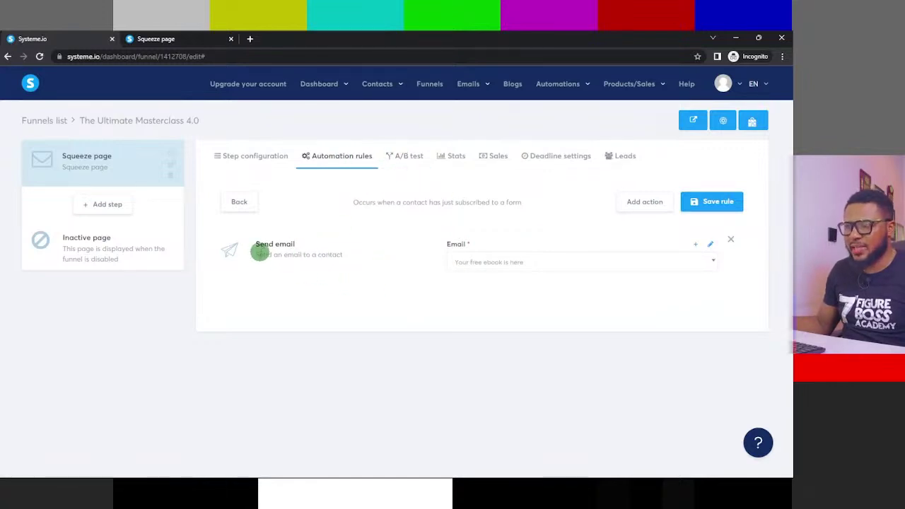
- Choose 'Your free ebook is here' as the Send email action's email and save the rule
left_click(526, 262)
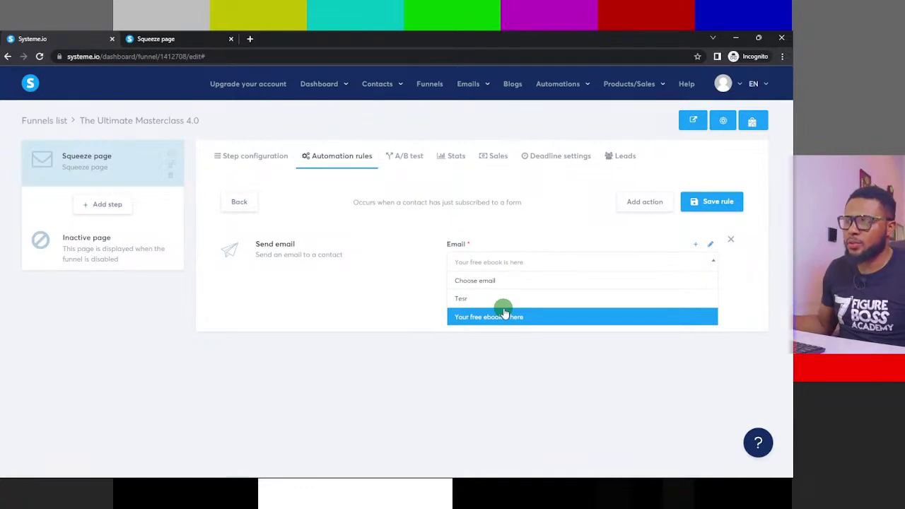
left_click(496, 318)
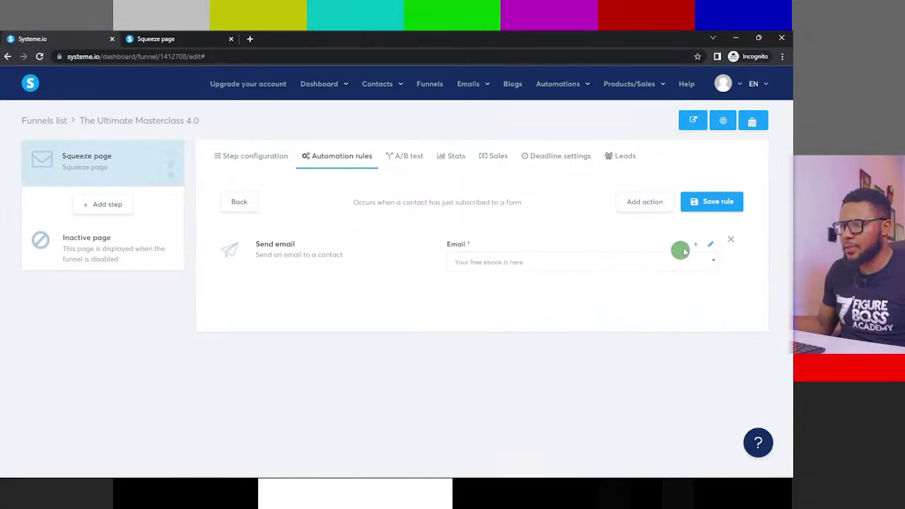
left_click(717, 203)
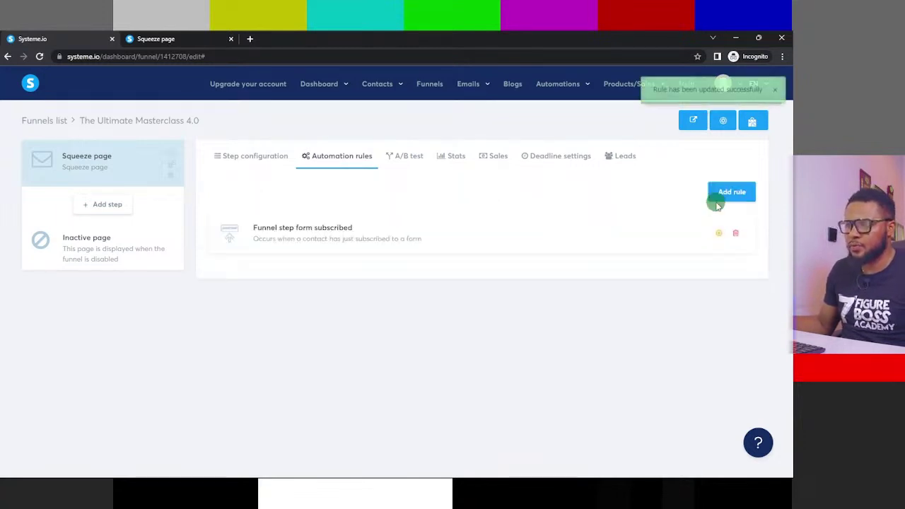
- Check the Squeeze page's A/B test and stats (1 view, 0 opt-ins), then its empty sales list
left_click(412, 158)
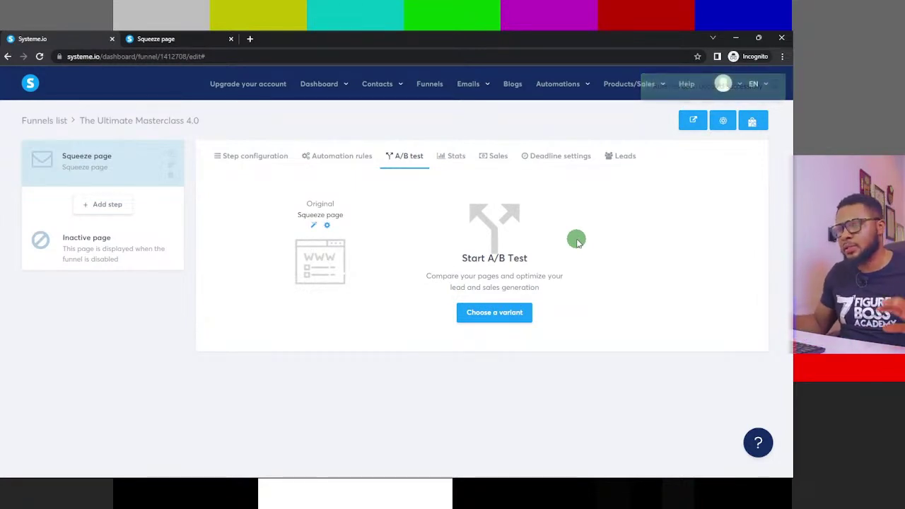
left_click(450, 157)
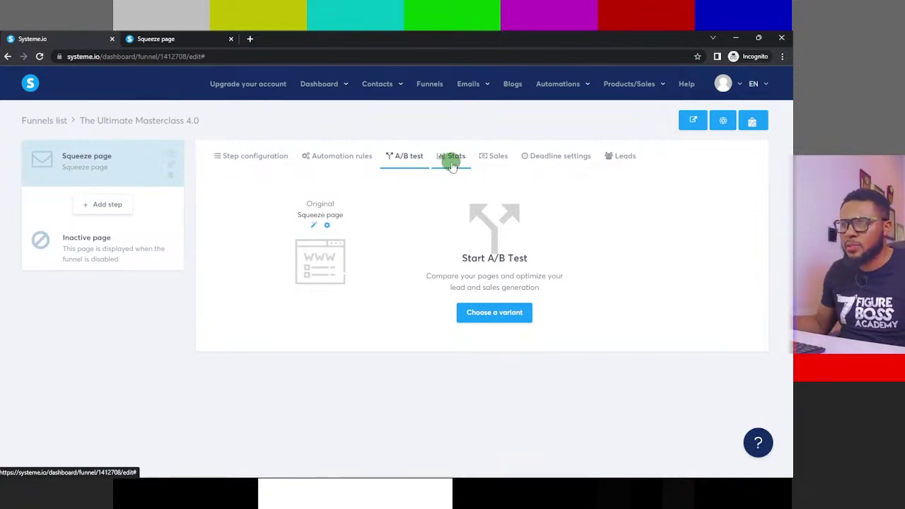
left_click(452, 157)
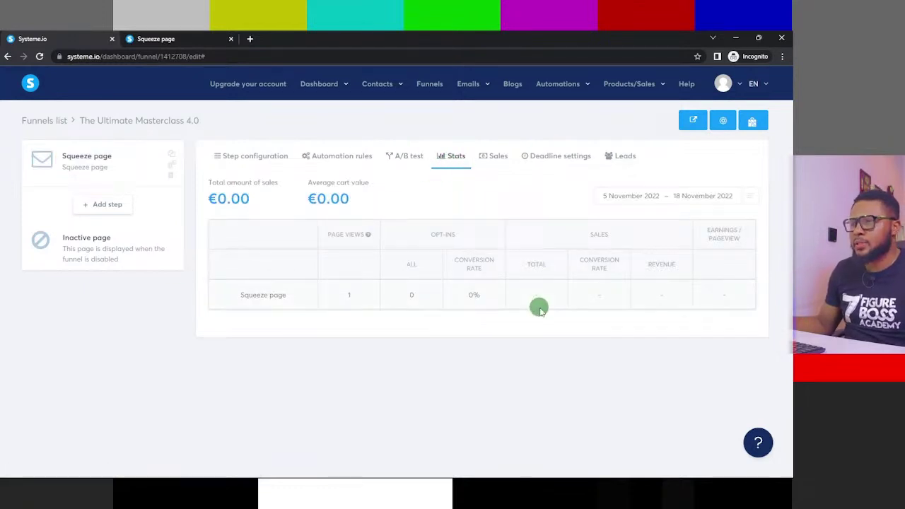
left_click(495, 156)
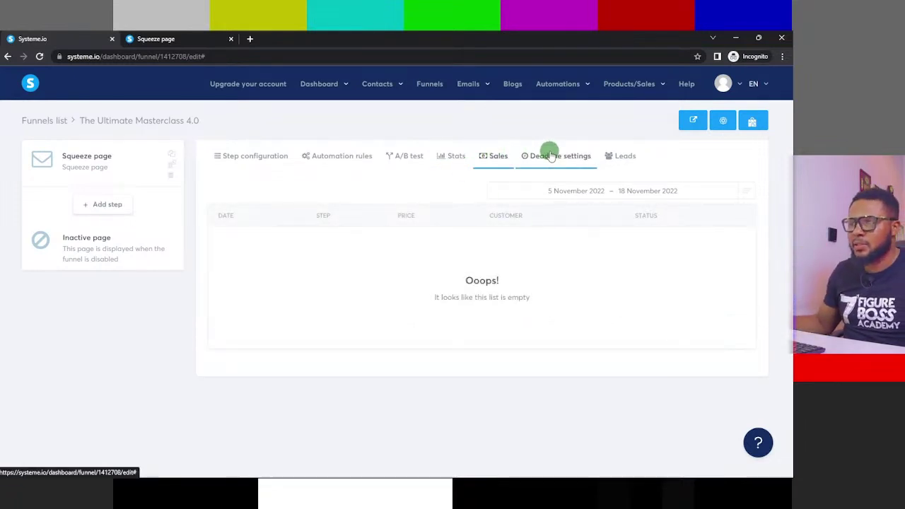
- Open the Squeeze page's Deadline settings and inspect the redirect step list without choosing one
left_click(550, 156)
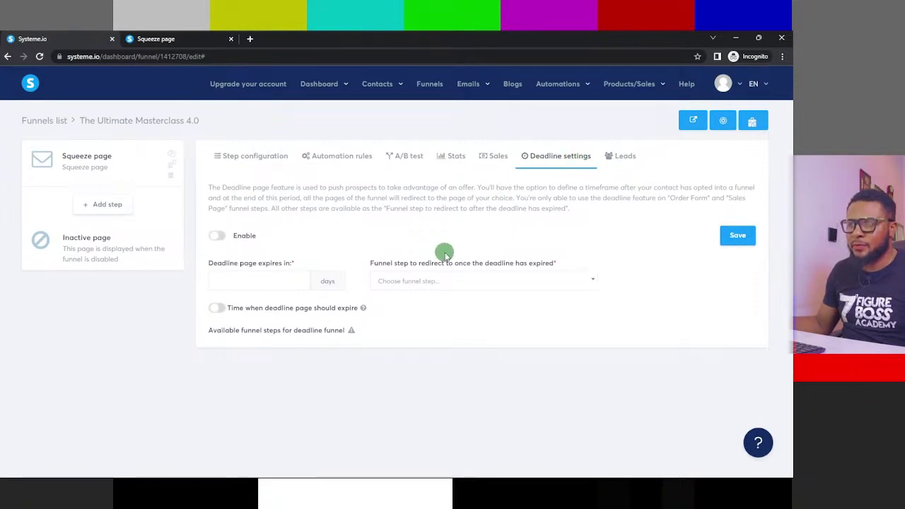
left_click(487, 279)
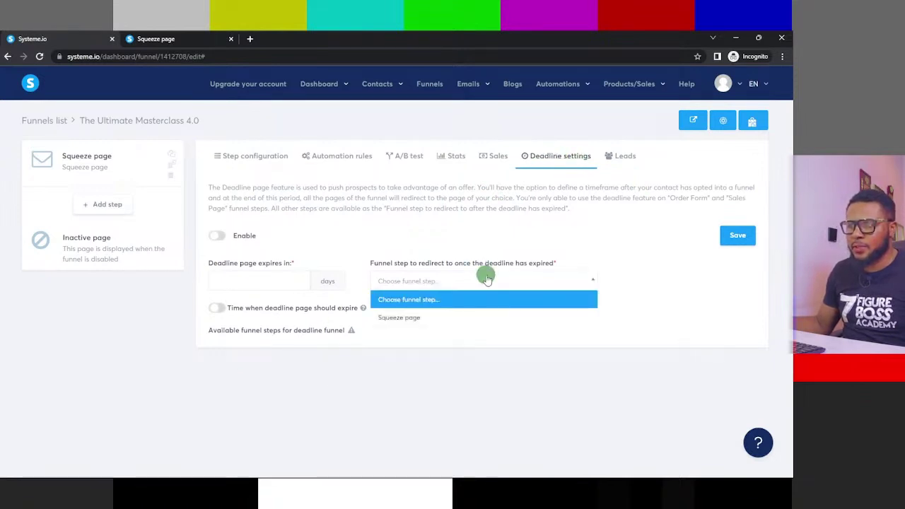
left_click(515, 382)
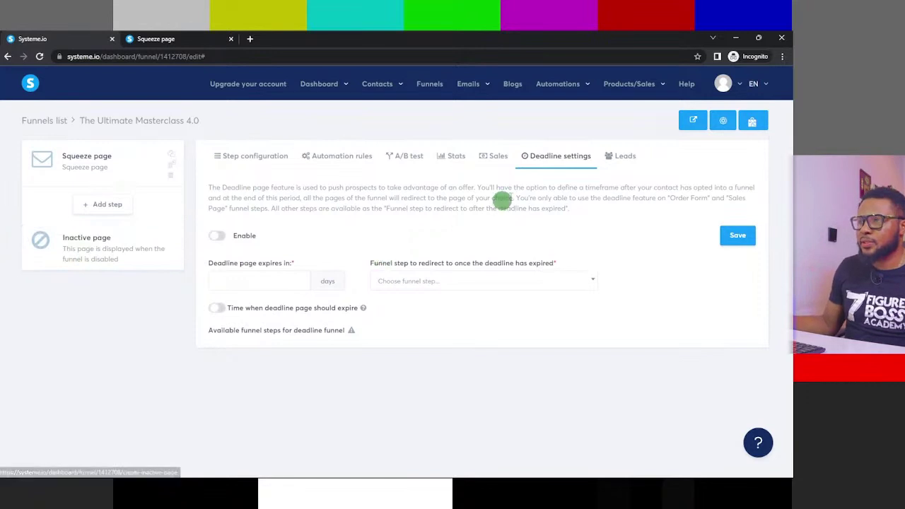
- Check the Squeeze page's leads list, which is still empty
left_click(625, 157)
scroll(535, 352, "down", 1)
scroll(568, 309, "up", 1)
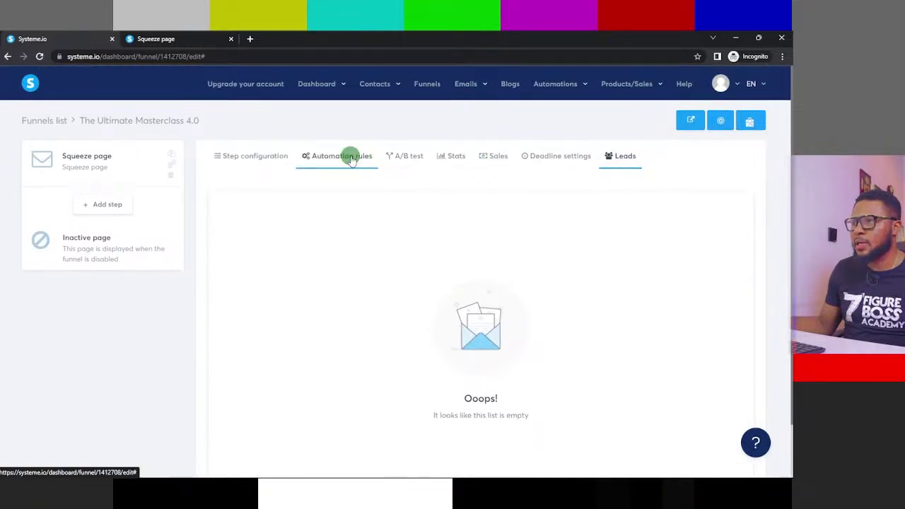
- Re-save the Funnel step form subscribed rule that sends 'Your free ebook is here'
left_click(345, 155)
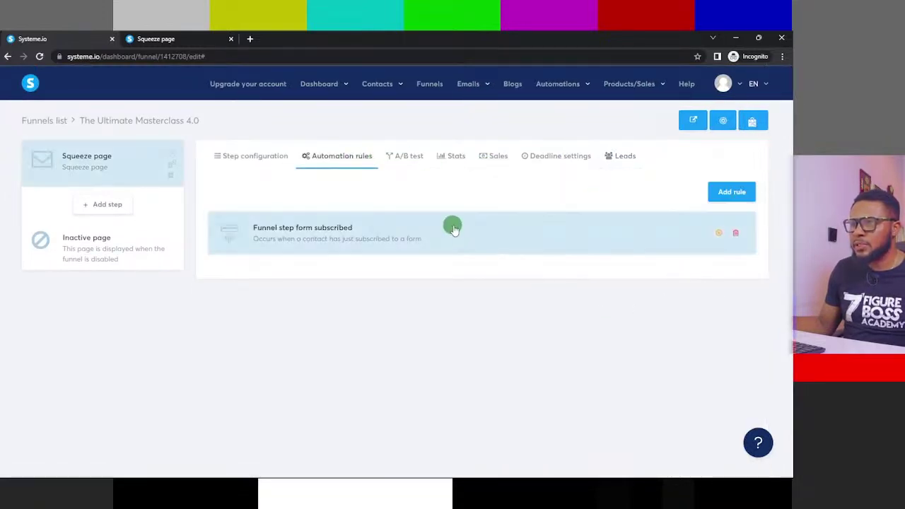
left_click(438, 228)
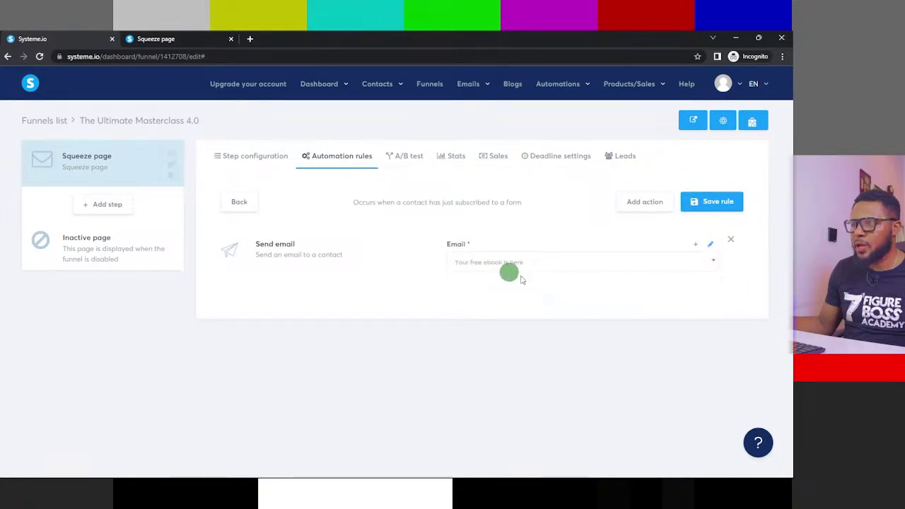
left_click(720, 204)
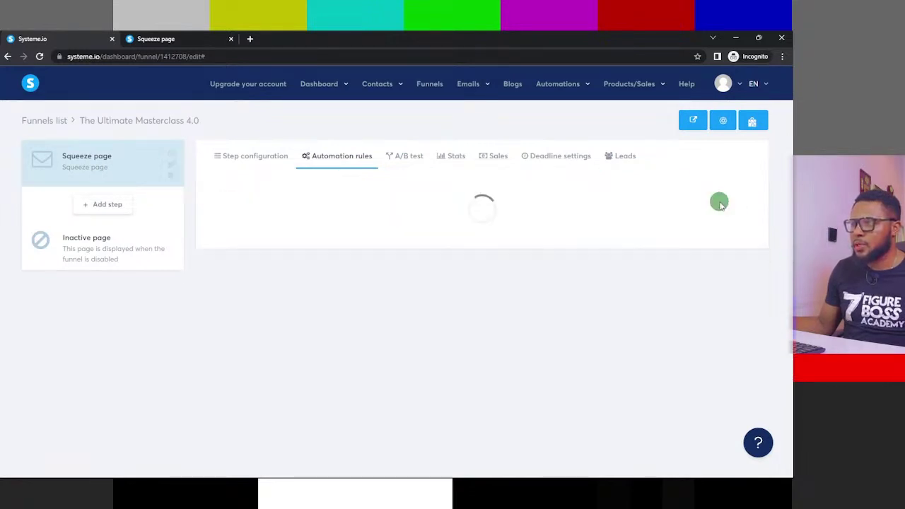
left_click(693, 120)
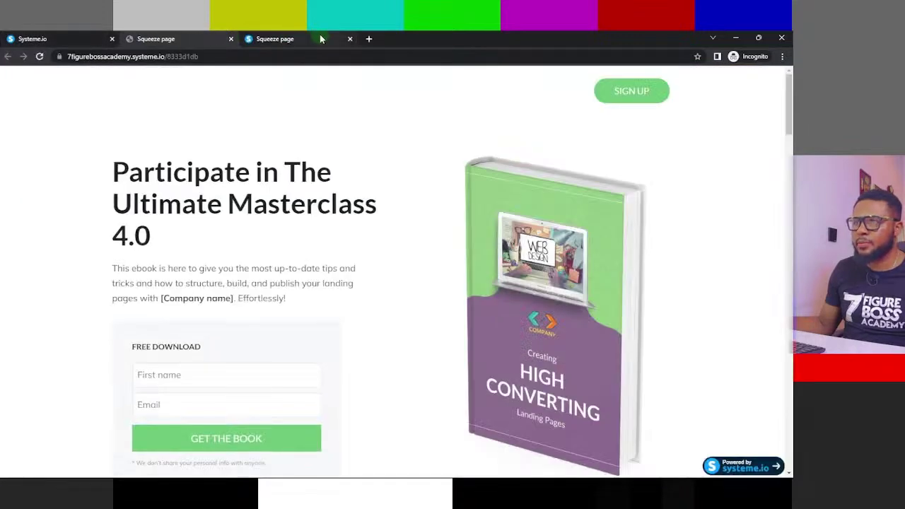
left_click(350, 40)
scroll(293, 141, "down", 4)
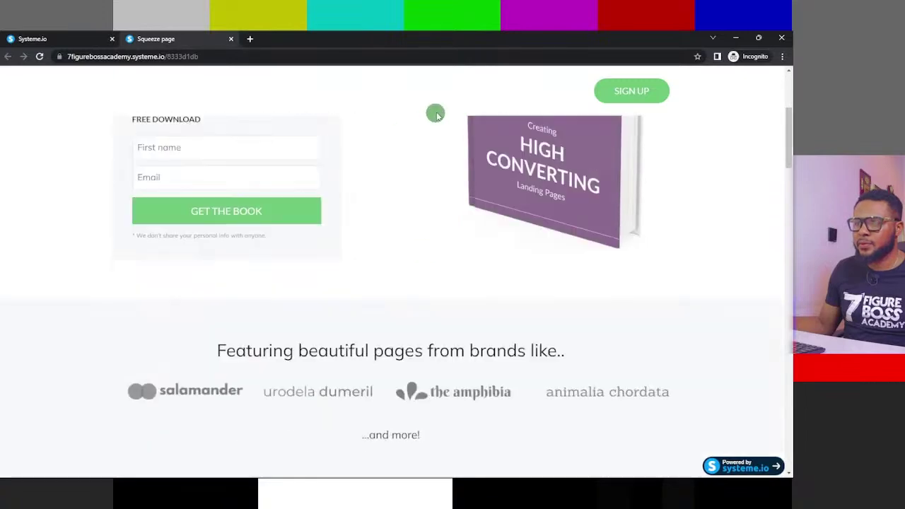
scroll(505, 243, "up", 4)
scroll(242, 165, "down", 3)
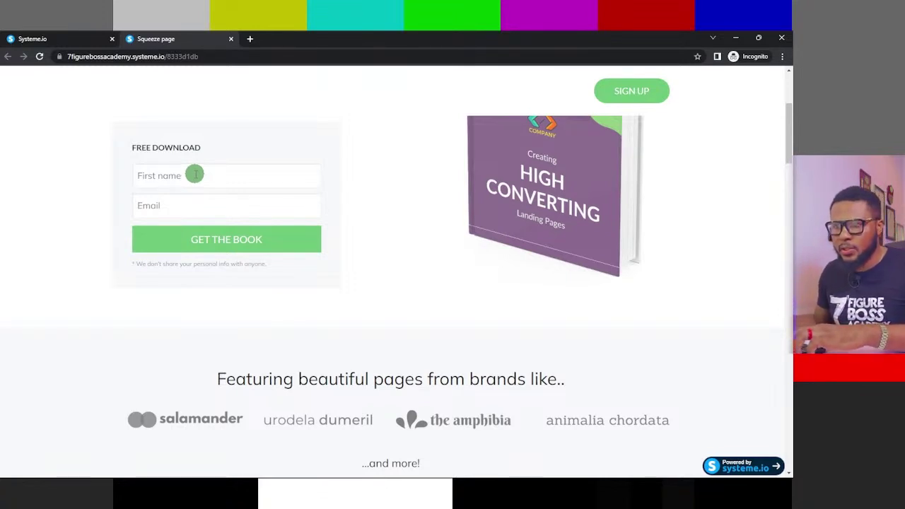
left_click(70, 35)
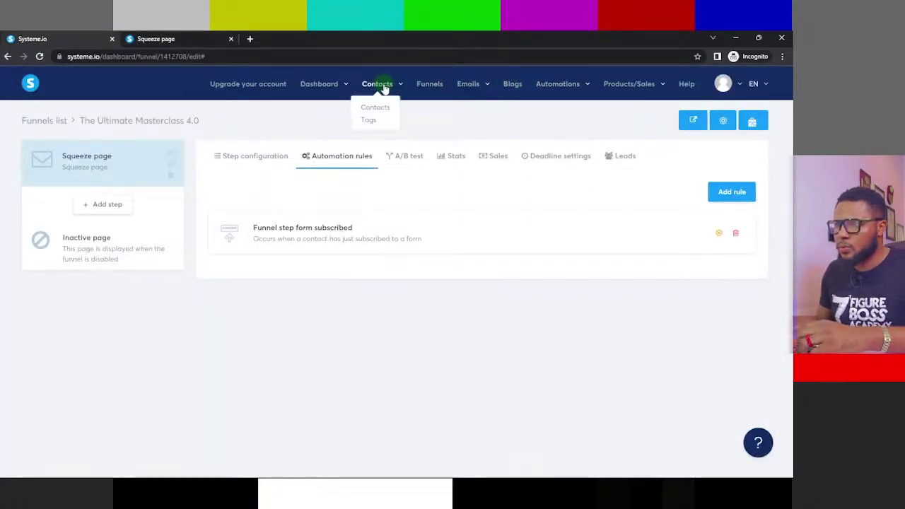
- Open the opt-in rule from Automations > Rules to view its trigger and Send email action
mouse_move(545, 83)
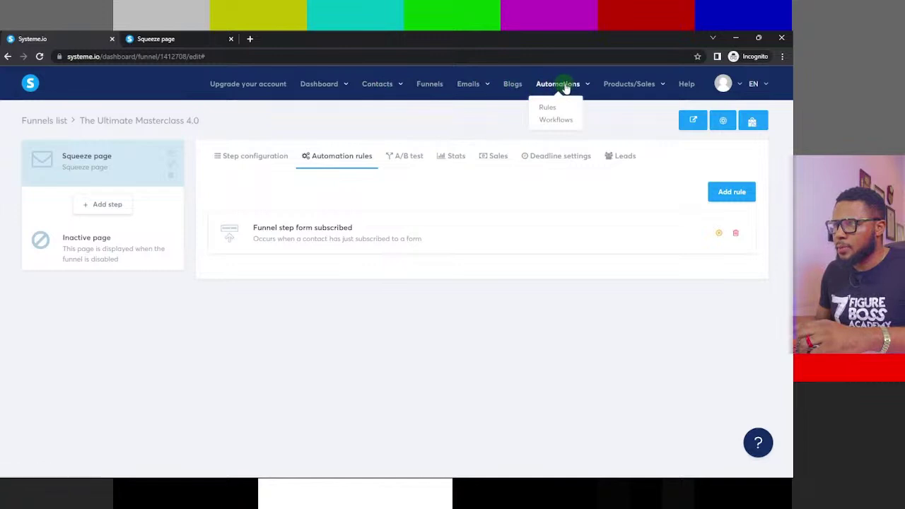
left_click(551, 107)
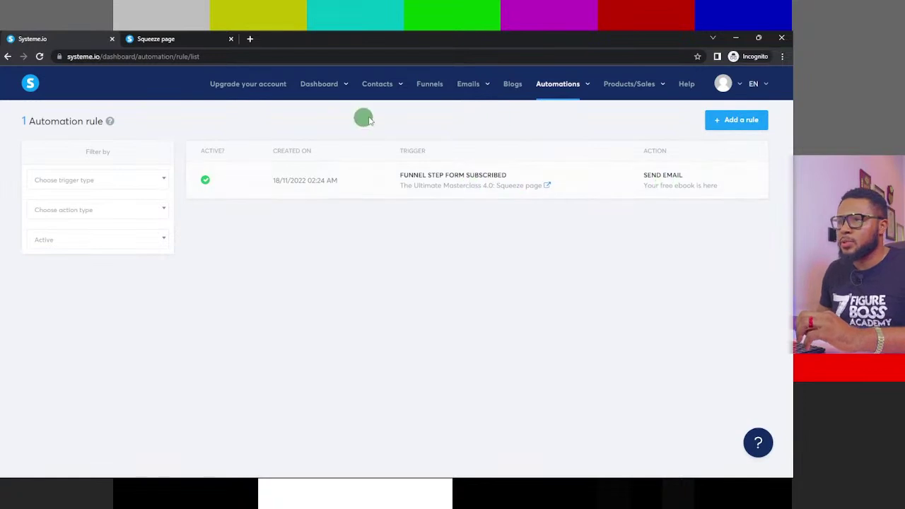
left_click(671, 187)
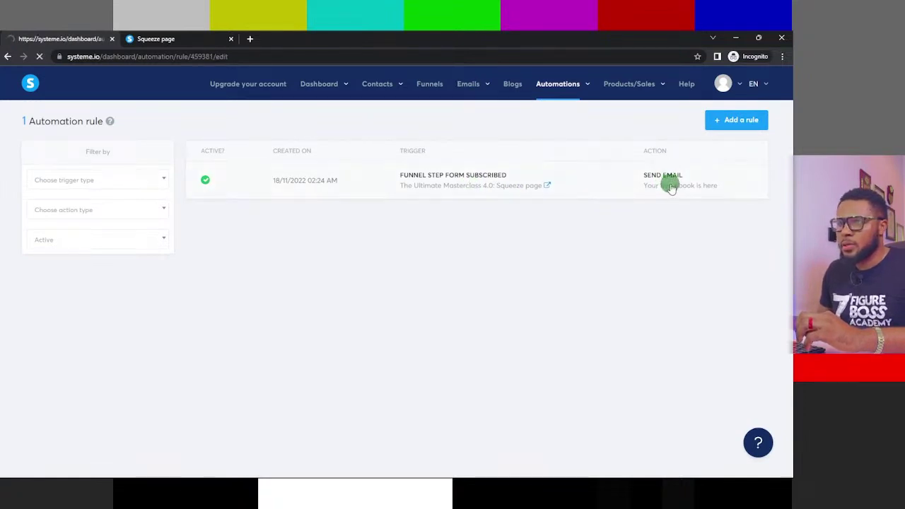
scroll(690, 233, "down", 2)
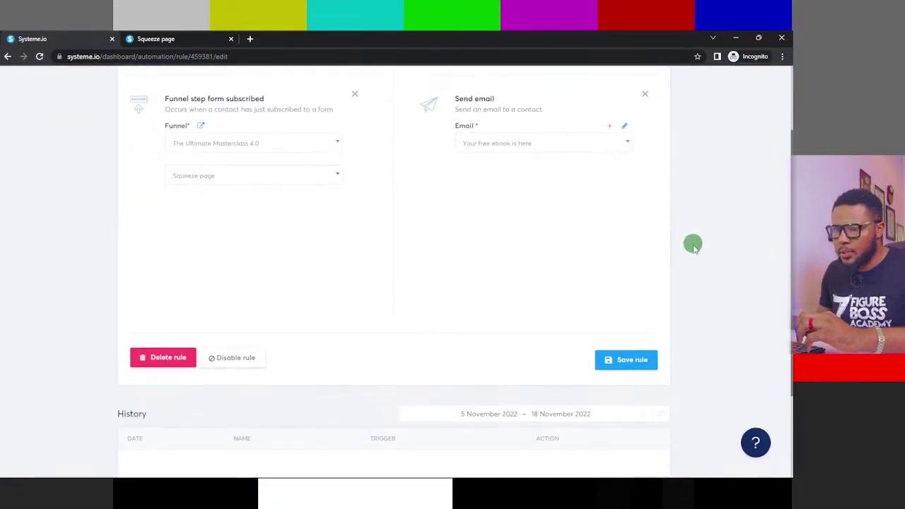
scroll(693, 244, "down", 2)
scroll(379, 285, "up", 4)
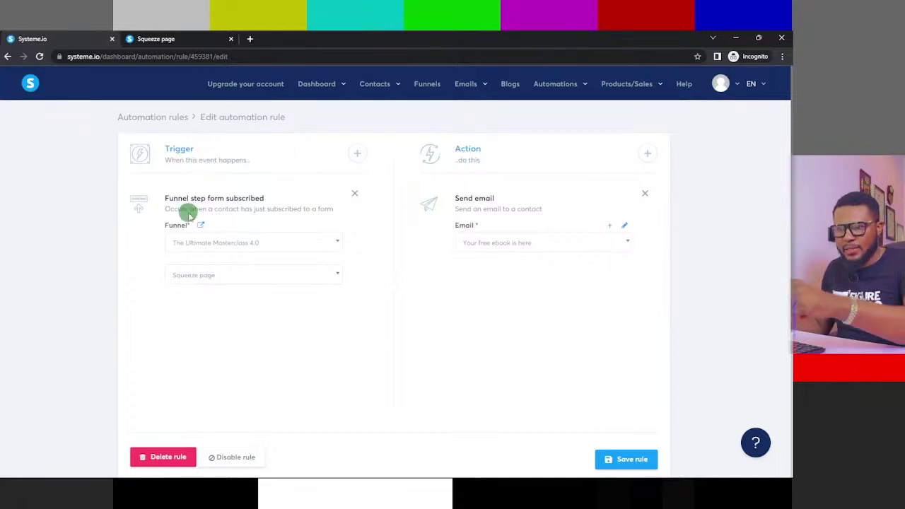
- Review the rule's Send email action for 'Your free ebook is here' and save the rule
left_click_drag(161, 195, 207, 223)
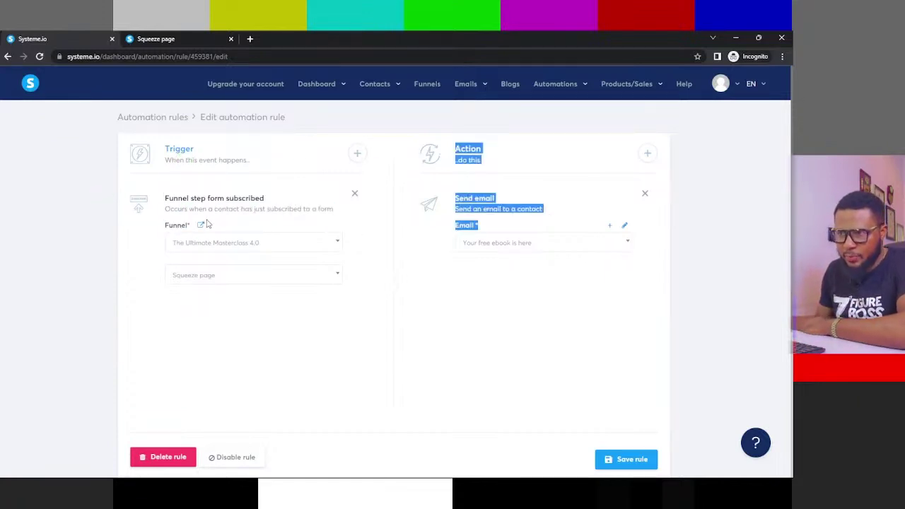
left_click(485, 147)
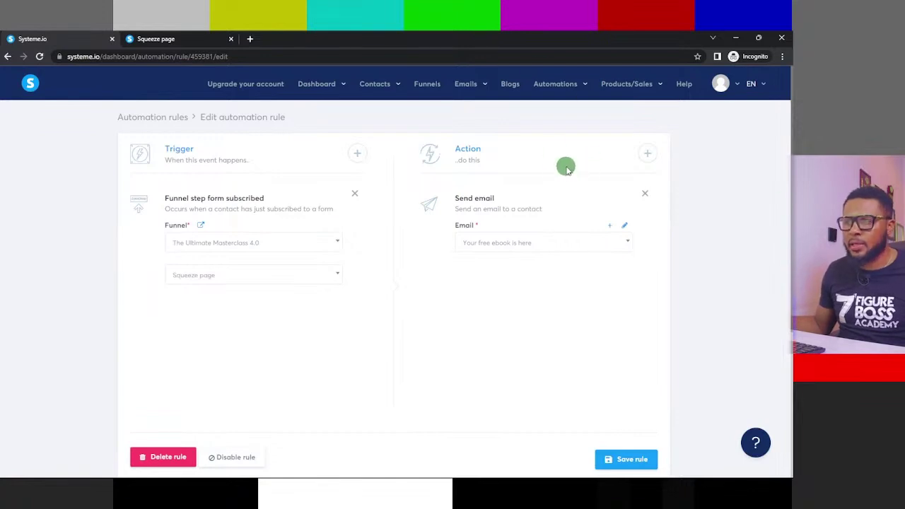
scroll(690, 133, "down", 1)
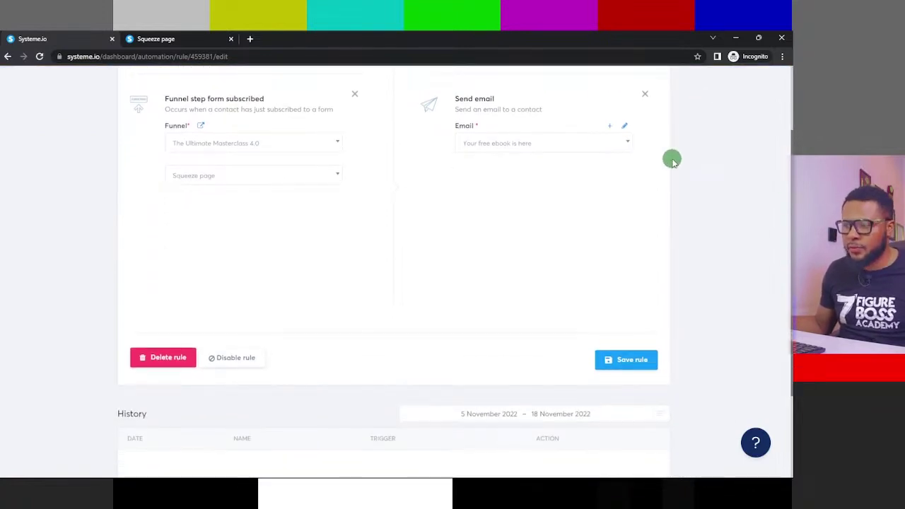
scroll(600, 190, "down", 1)
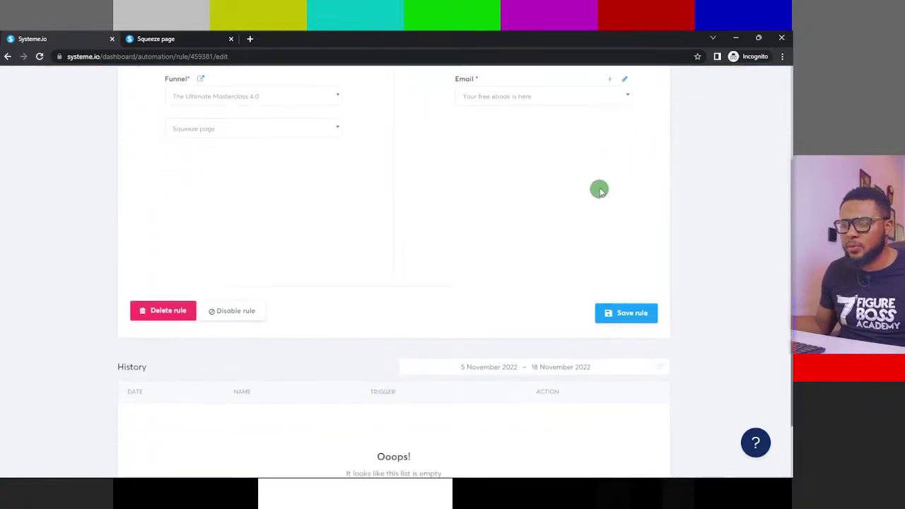
scroll(600, 189, "down", 1)
scroll(601, 177, "up", 3)
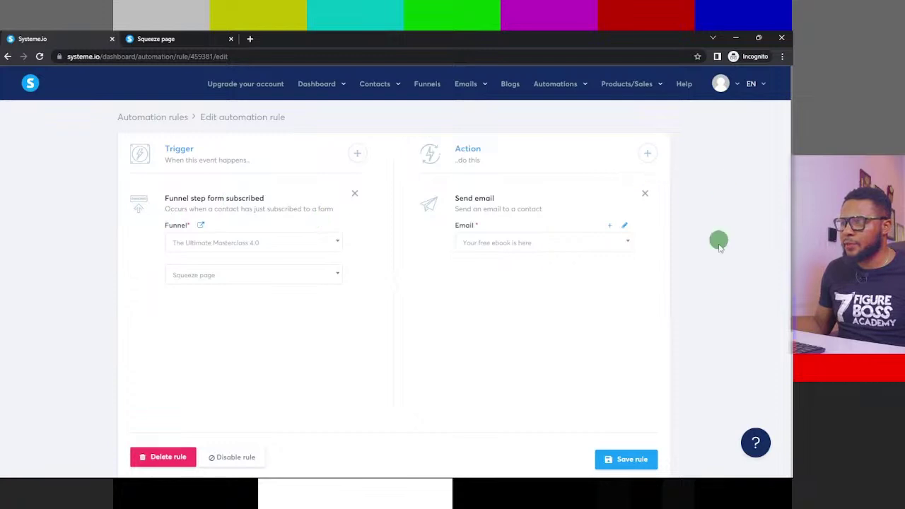
left_click(623, 462)
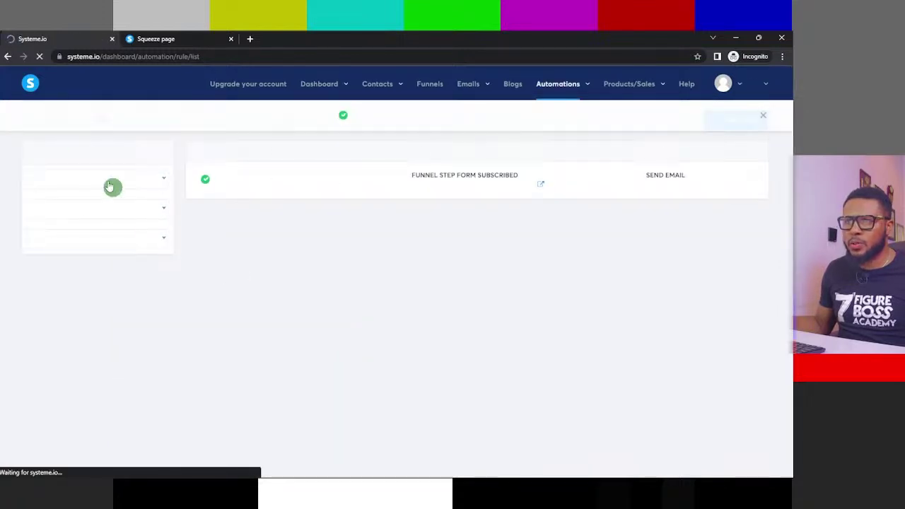
left_click(160, 38)
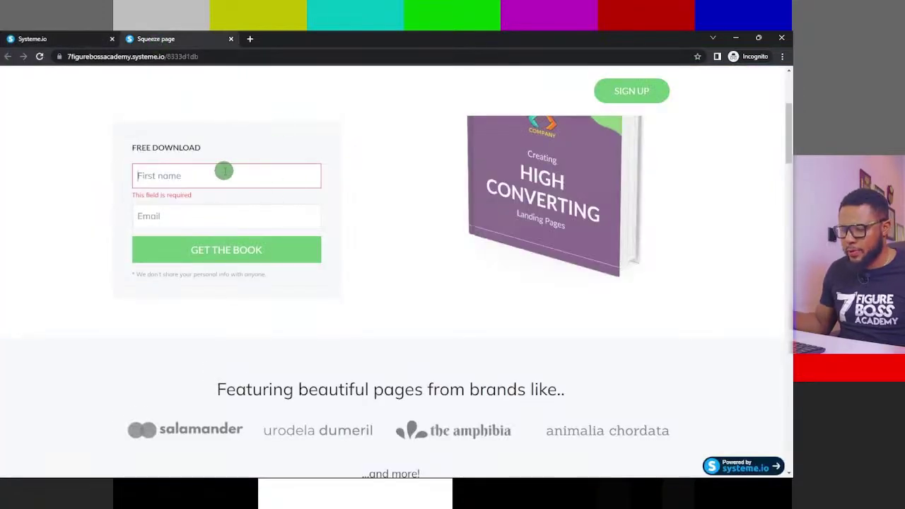
- Opt in on the live squeeze page with a first name and email address via GET THE BOOK
type("Charles")
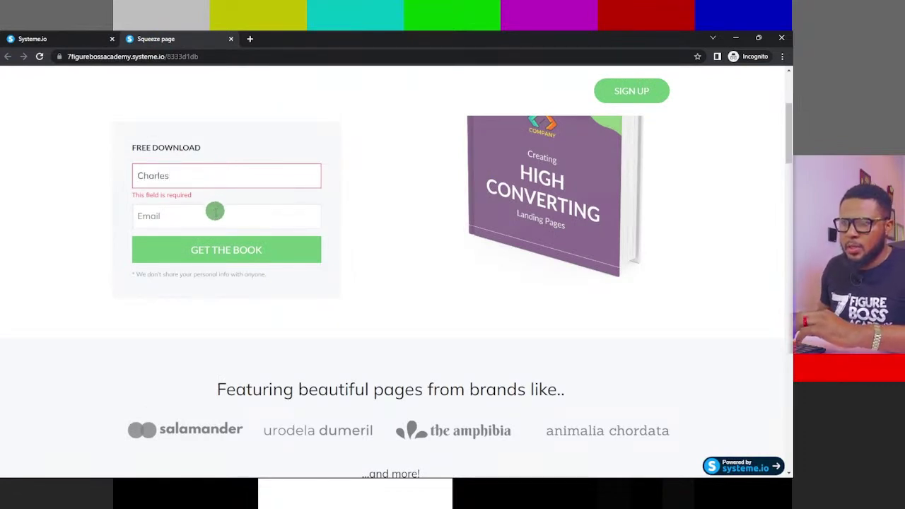
left_click(230, 215)
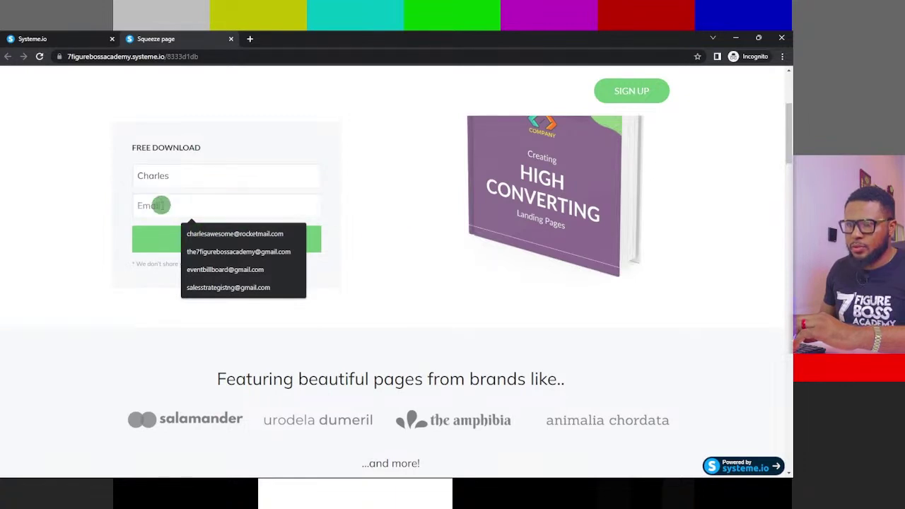
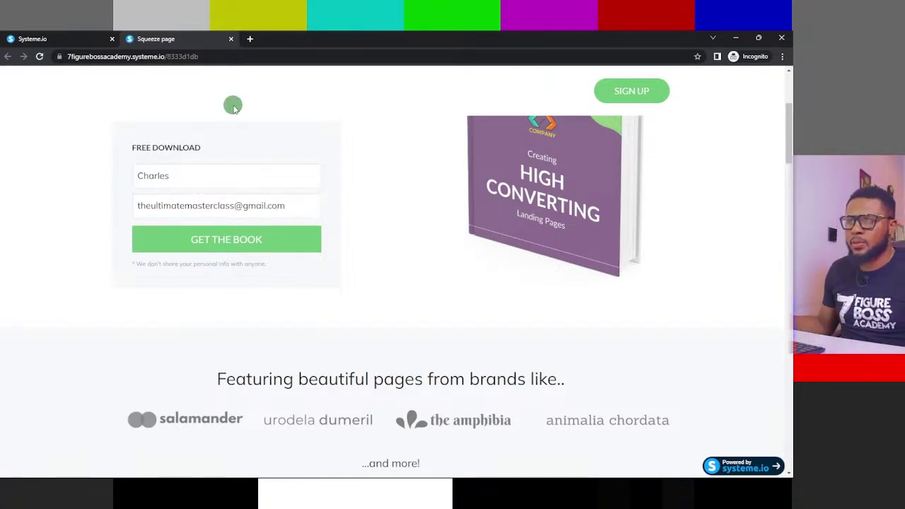
left_click(249, 242)
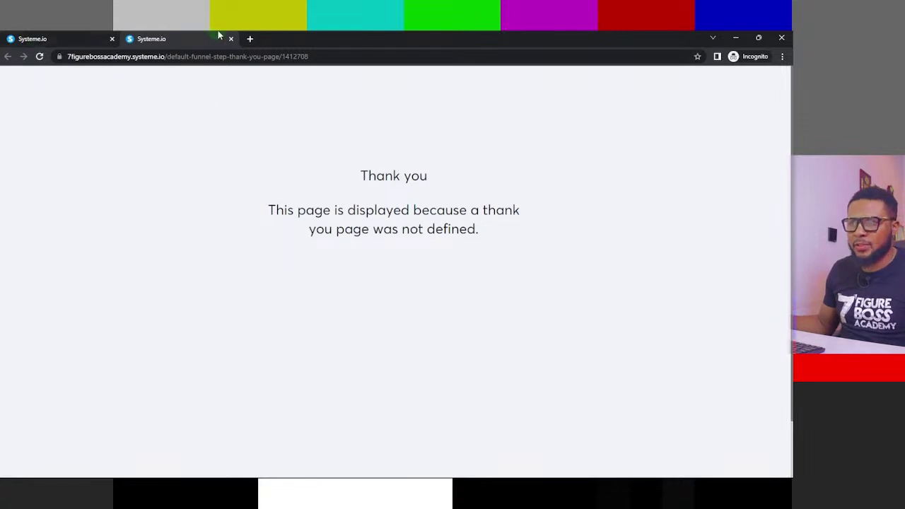
left_click(249, 40)
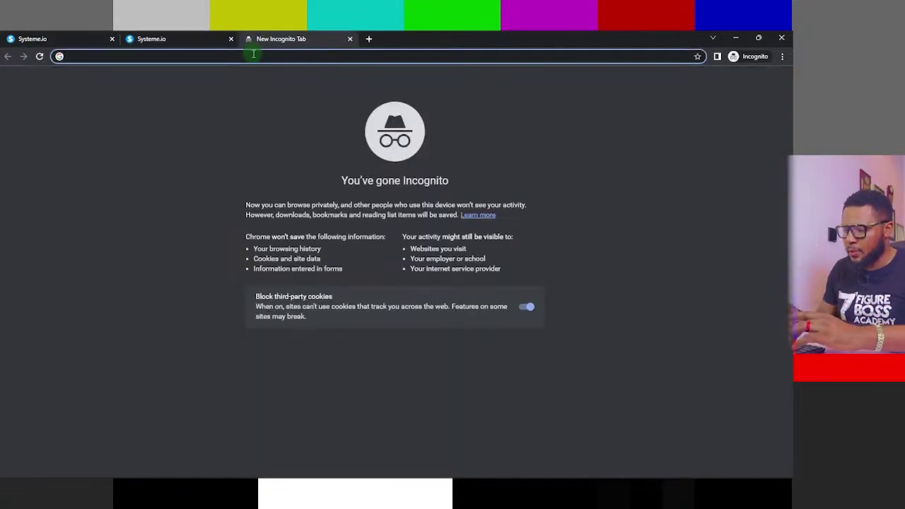
- Load gmail.com in the new tab, correcting the mistyped 'gamil.com' address
type("gamil.c")
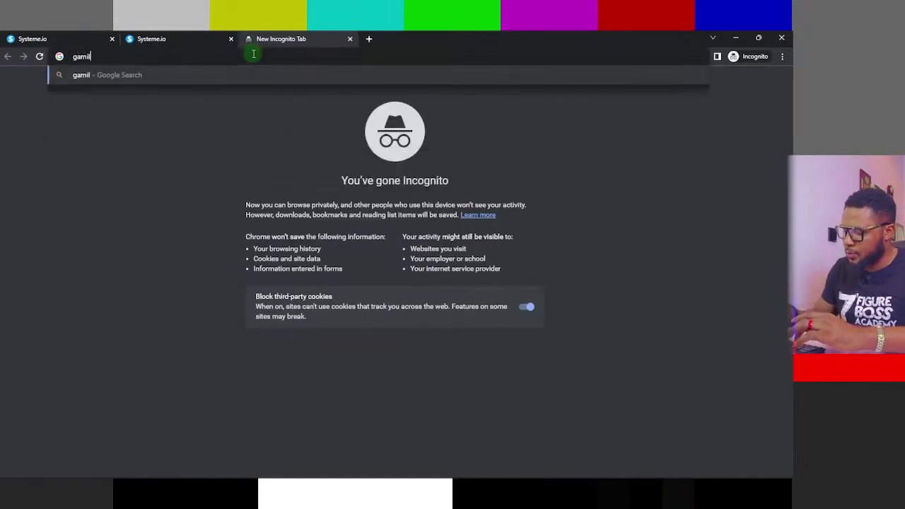
type("om")
key("Return")
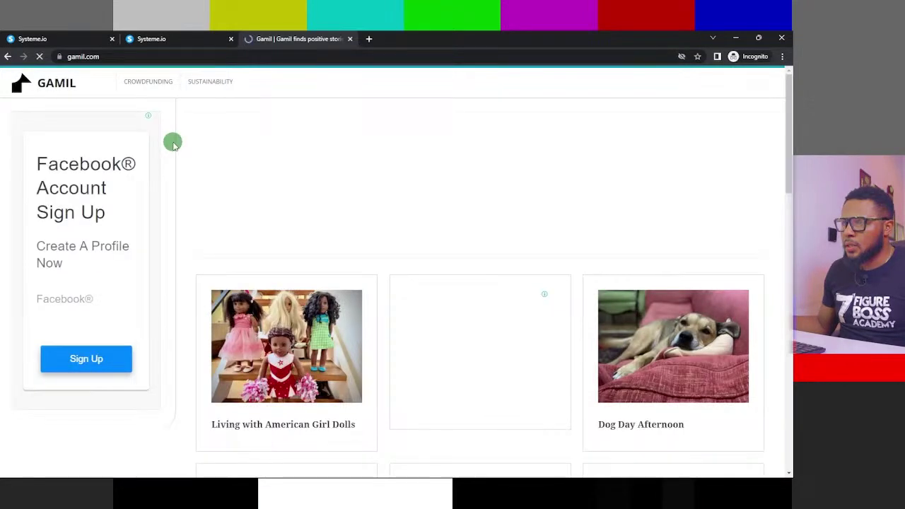
left_click(135, 56)
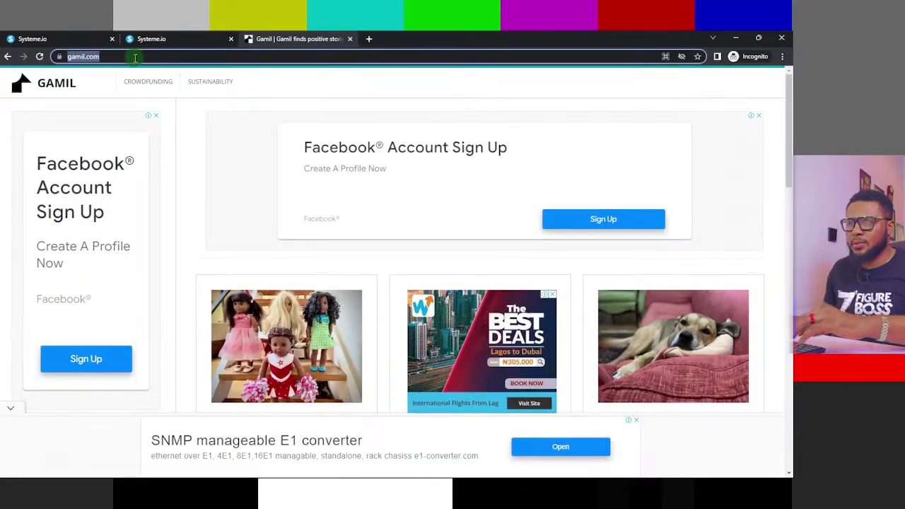
type("gmail.")
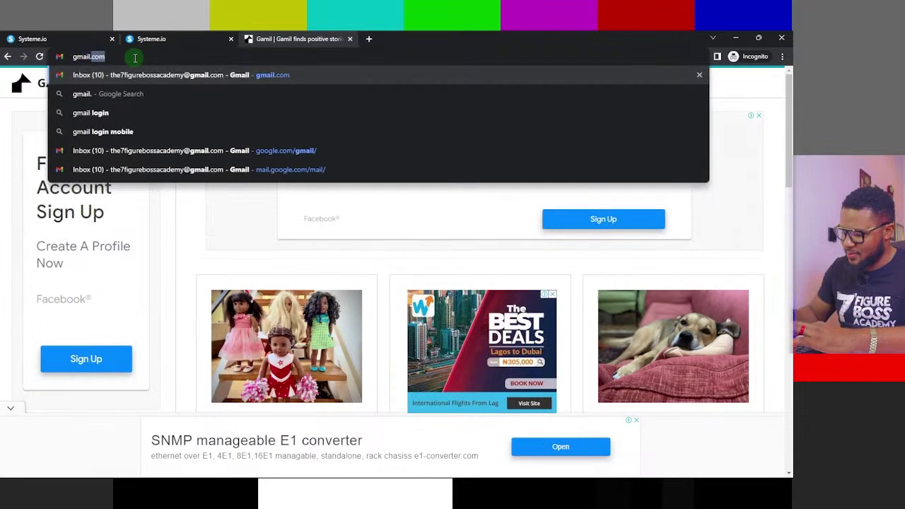
type("com")
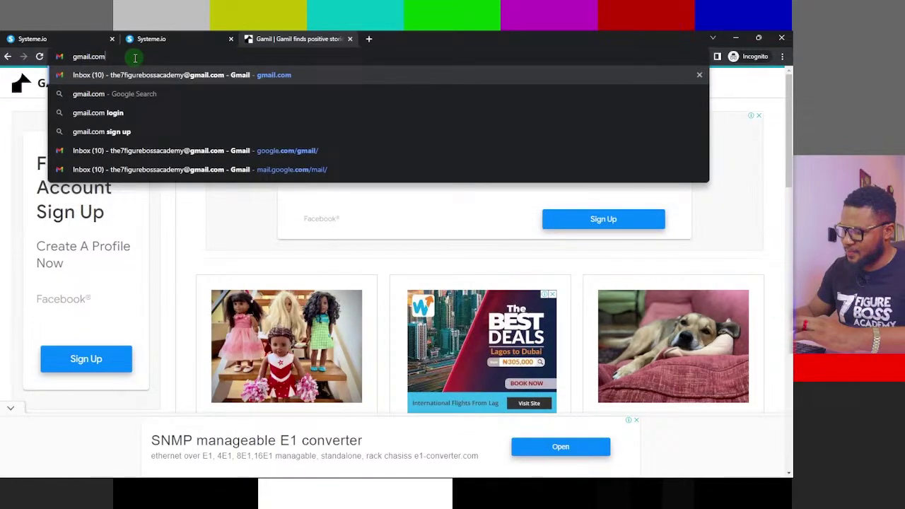
key("Return")
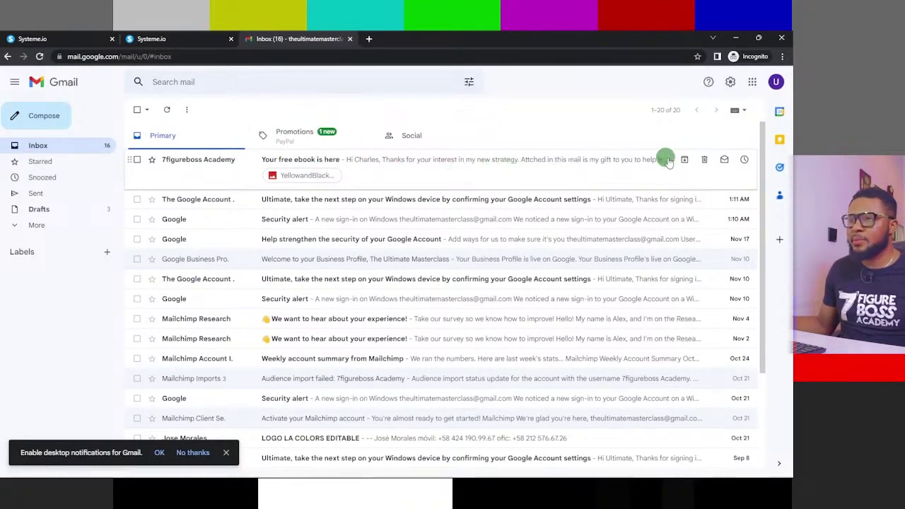
left_click(359, 160)
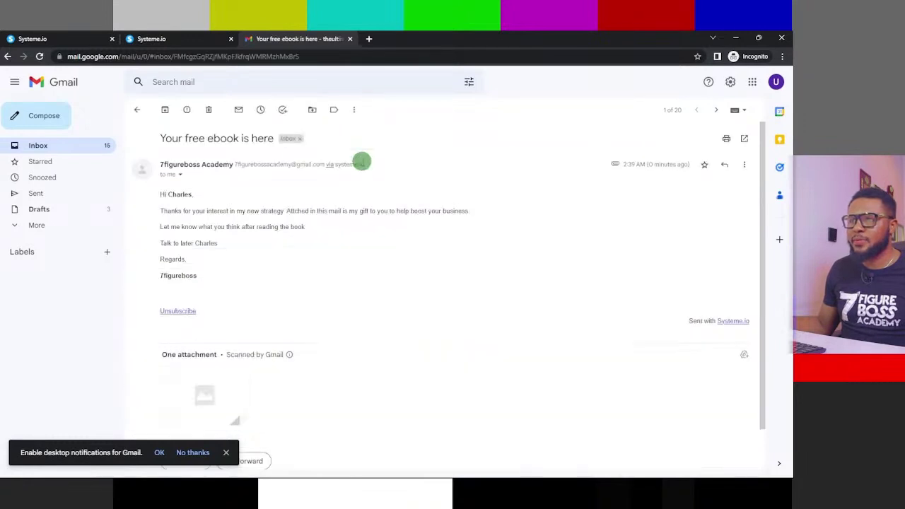
- Read the 'Your free ebook is here' email, check its attachment and sender details via systeme.io
scroll(333, 266, "down", 1)
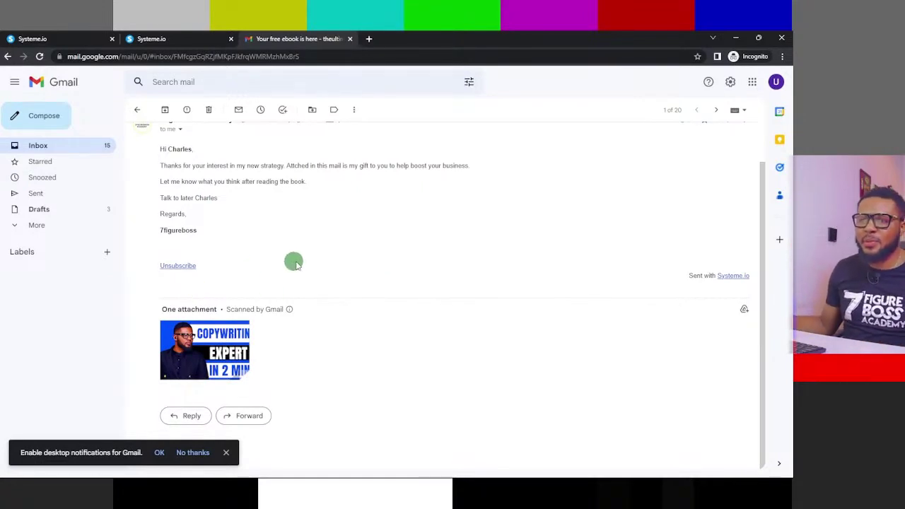
scroll(290, 267, "up", 1)
scroll(289, 271, "down", 1)
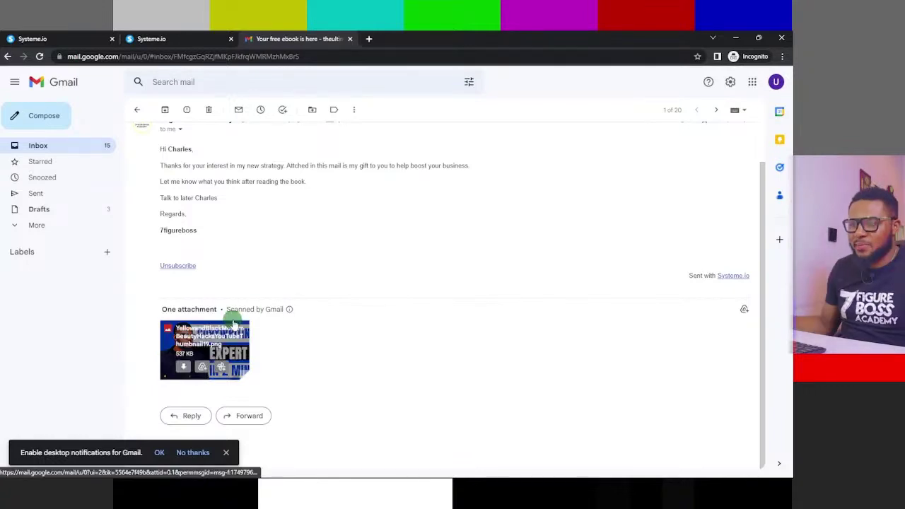
scroll(283, 303, "up", 1)
scroll(283, 307, "down", 1)
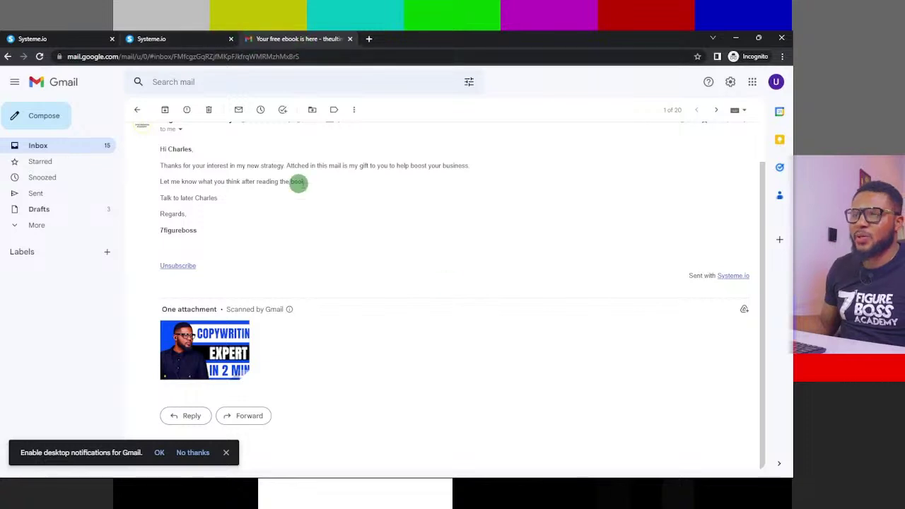
scroll(301, 186, "up", 2)
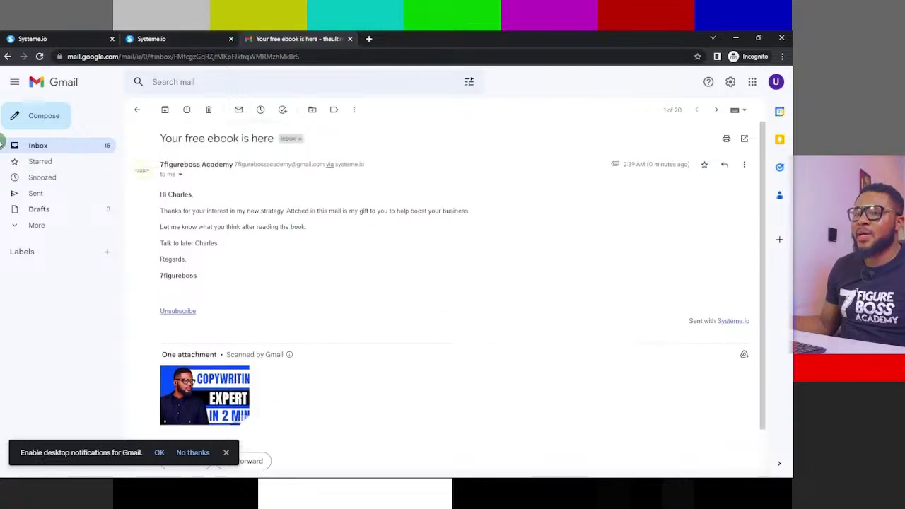
left_click(180, 174)
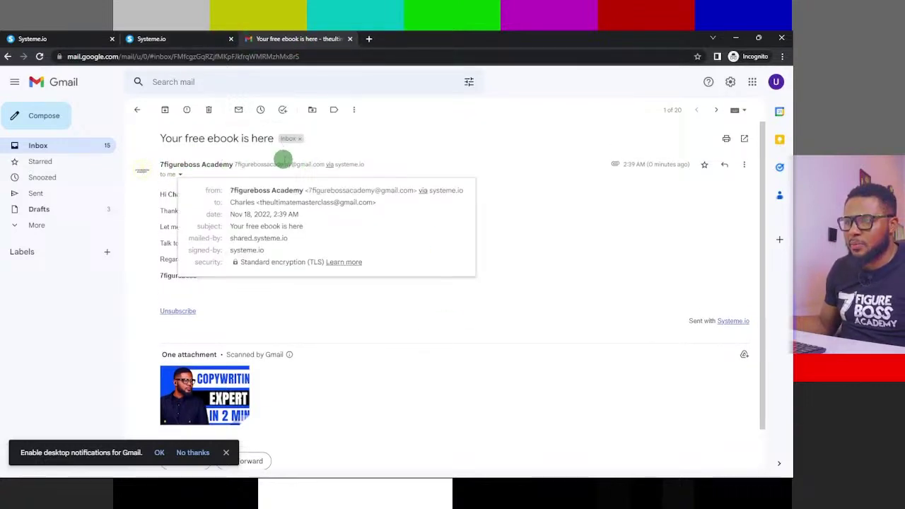
left_click(467, 129)
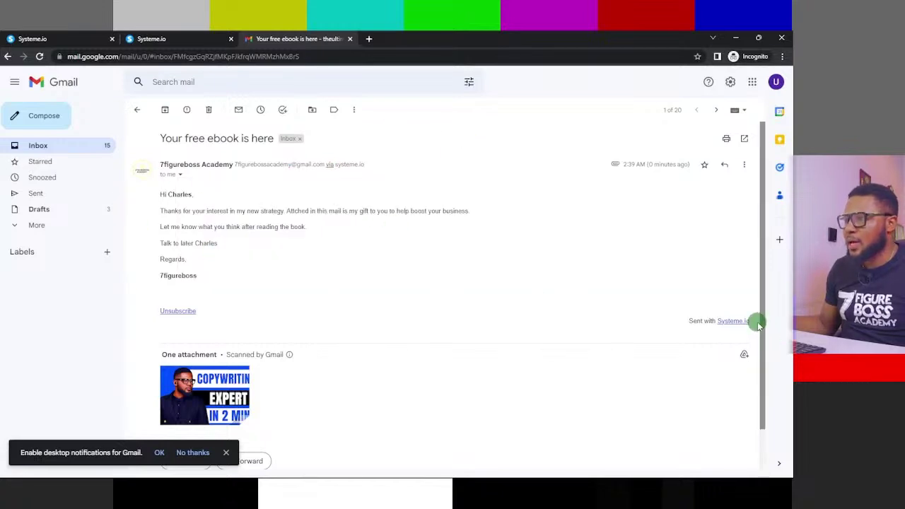
scroll(309, 255, "down", 1)
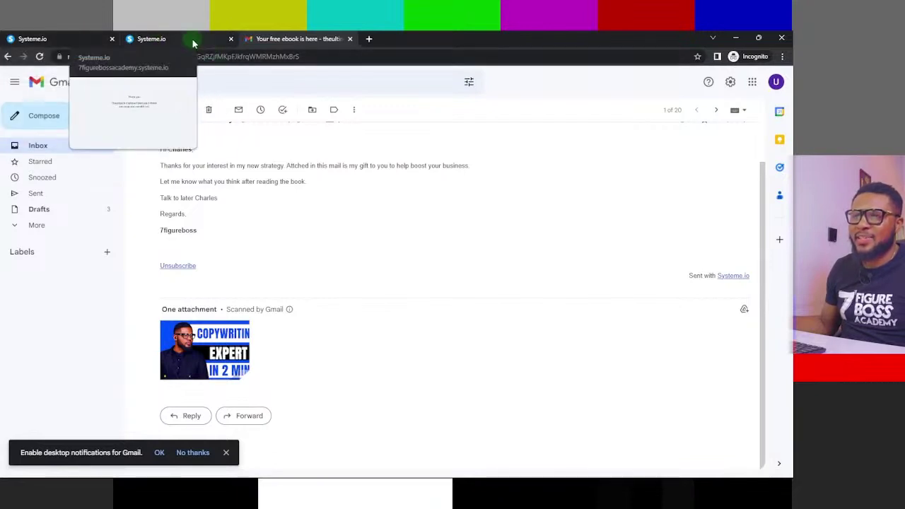
- Return to Systeme.io and open The Ultimate Masterclass 4.0 funnel from the Funnels list
left_click(152, 38)
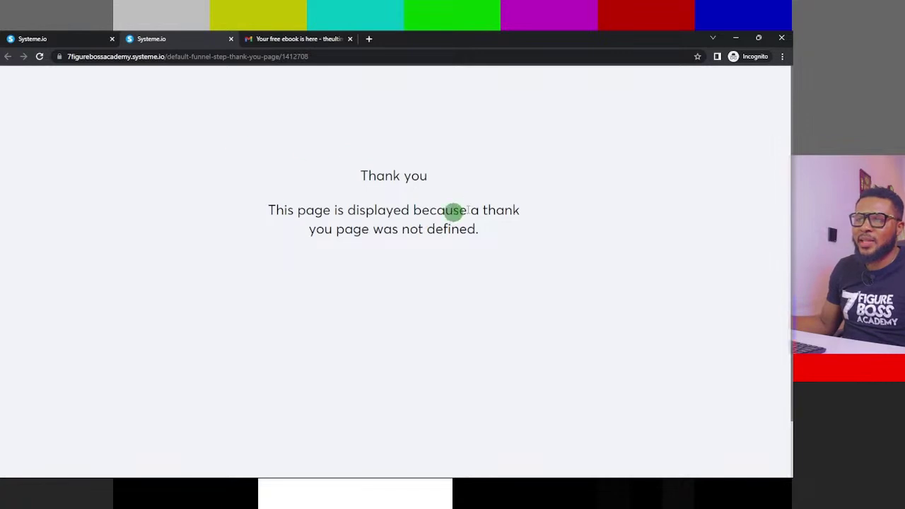
left_click(17, 36)
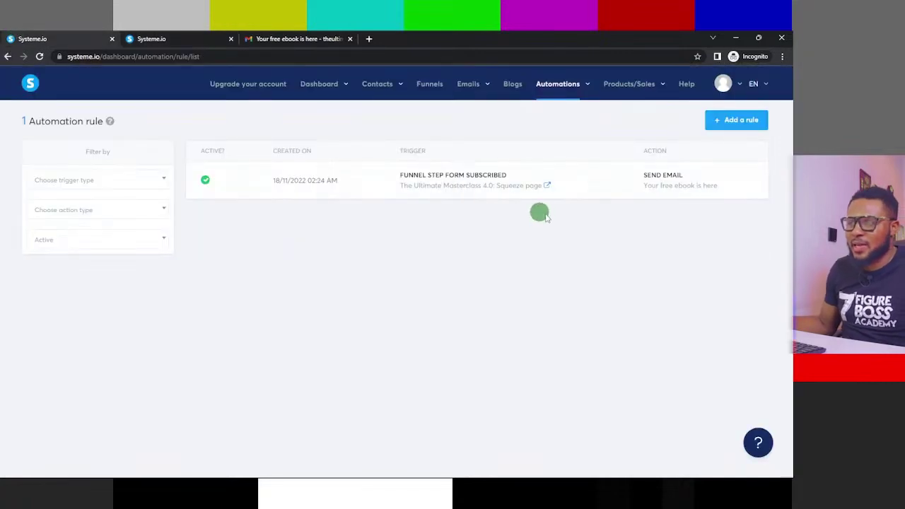
left_click(430, 85)
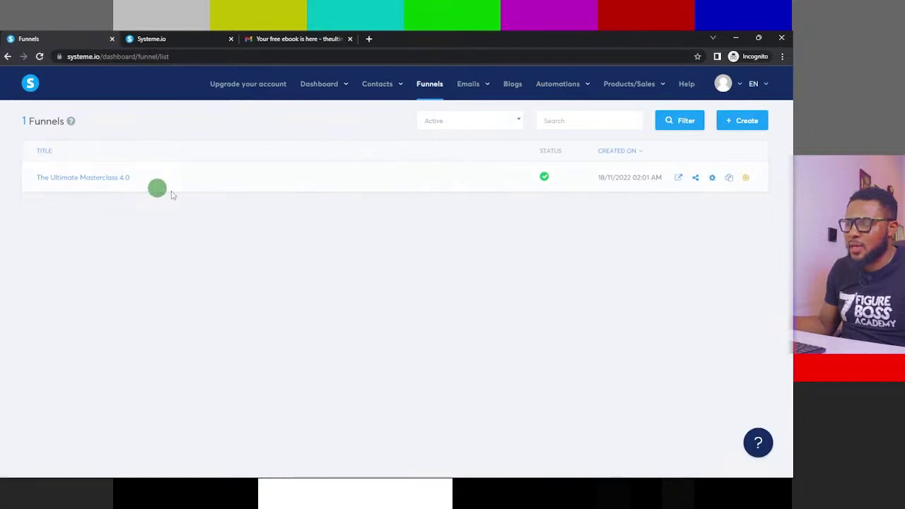
left_click(121, 176)
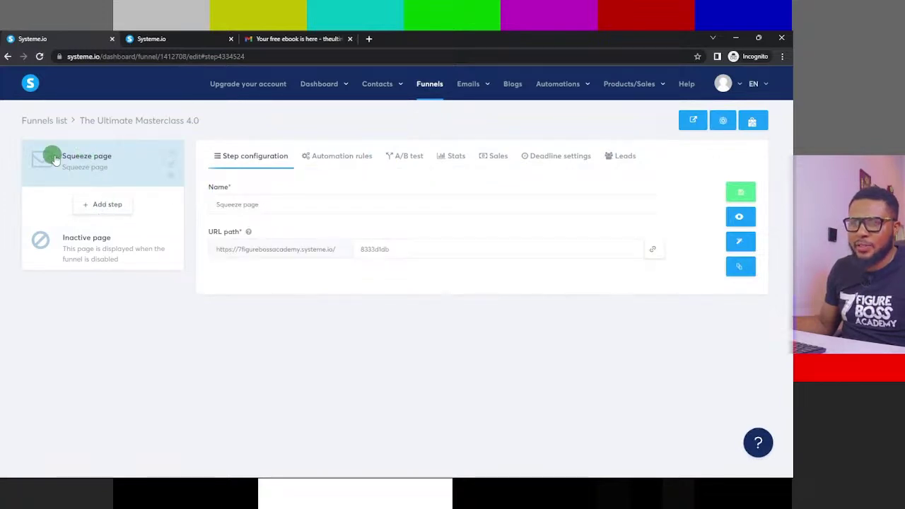
- Create a Thank you page type step titled 'The Ultimate masterclass 4.0 thank you' and save it
left_click(106, 204)
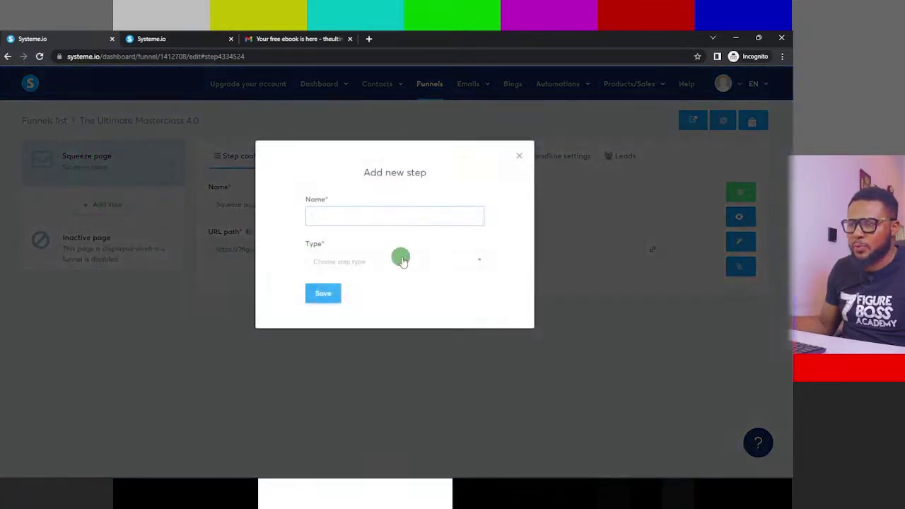
left_click(423, 262)
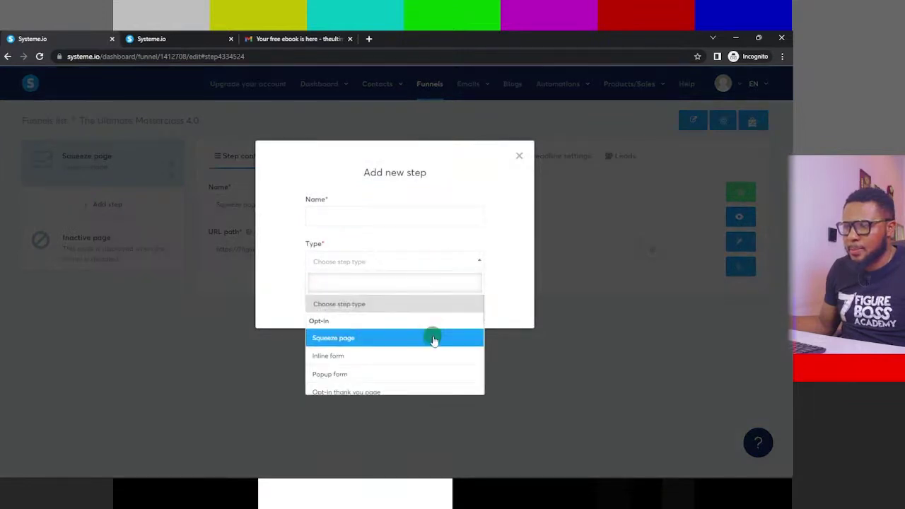
scroll(433, 353, "down", 3)
left_click(382, 364)
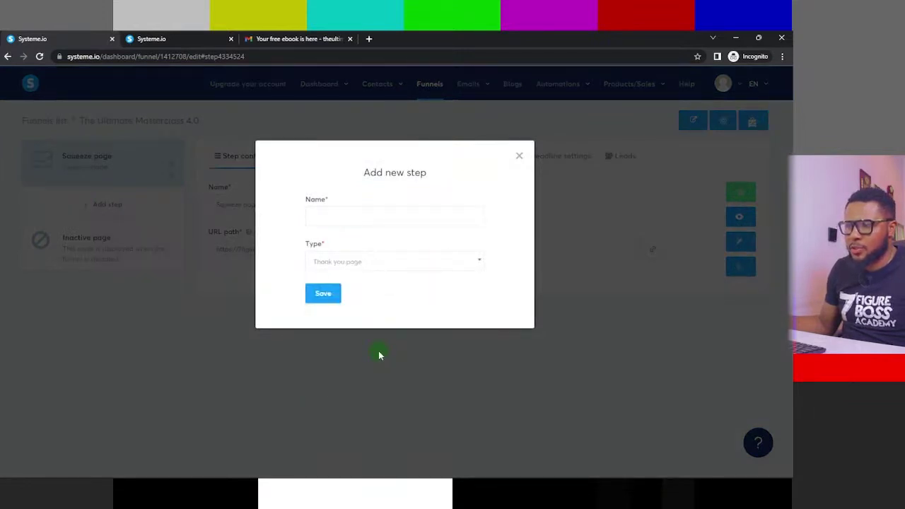
left_click(354, 218)
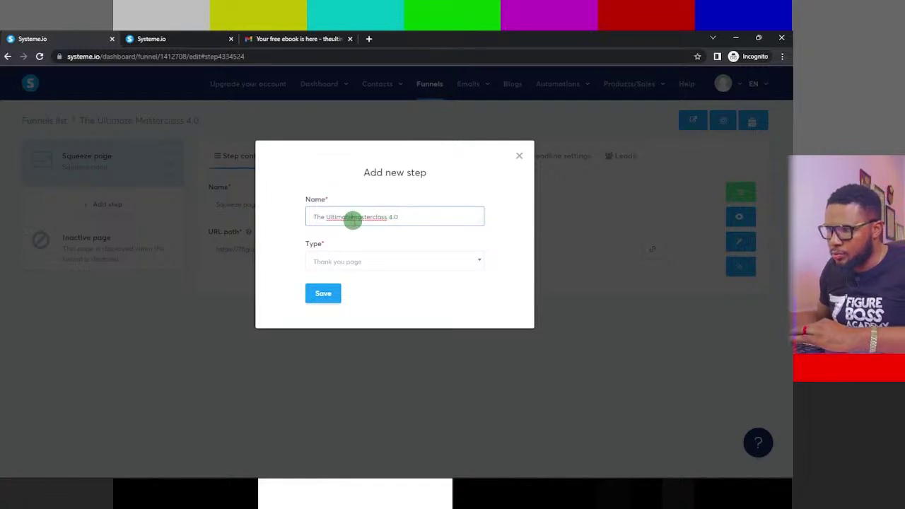
left_click(417, 212)
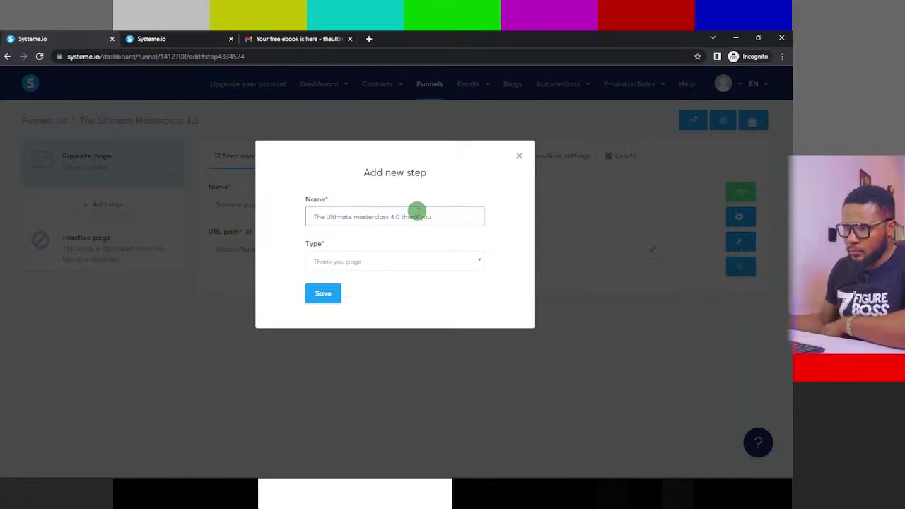
left_click(324, 293)
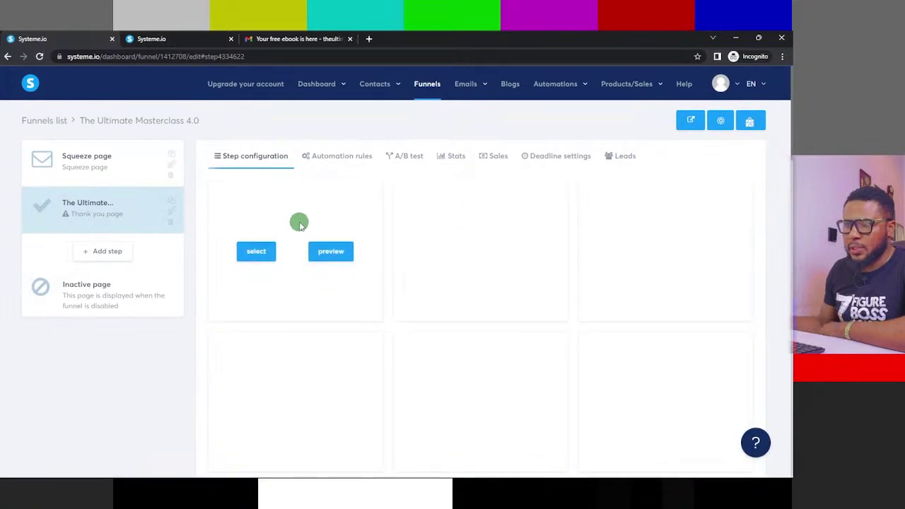
scroll(464, 241, "down", 1)
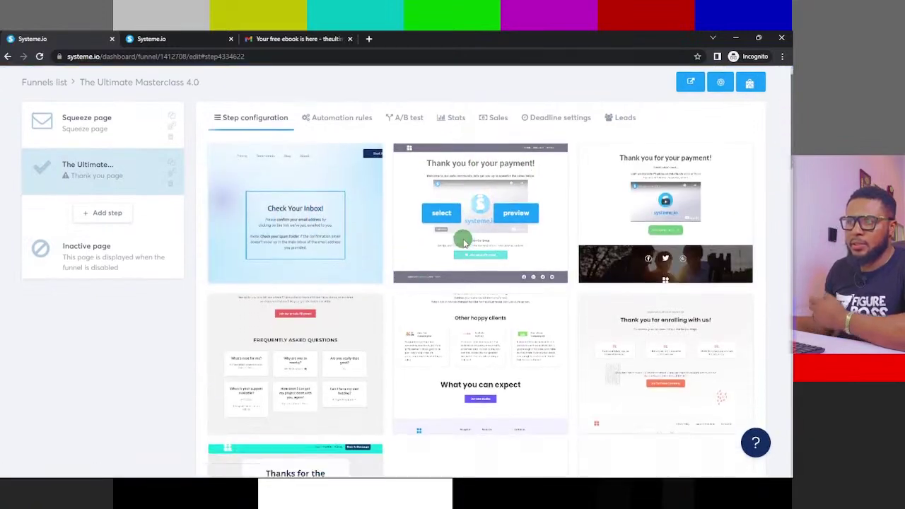
scroll(464, 240, "down", 1)
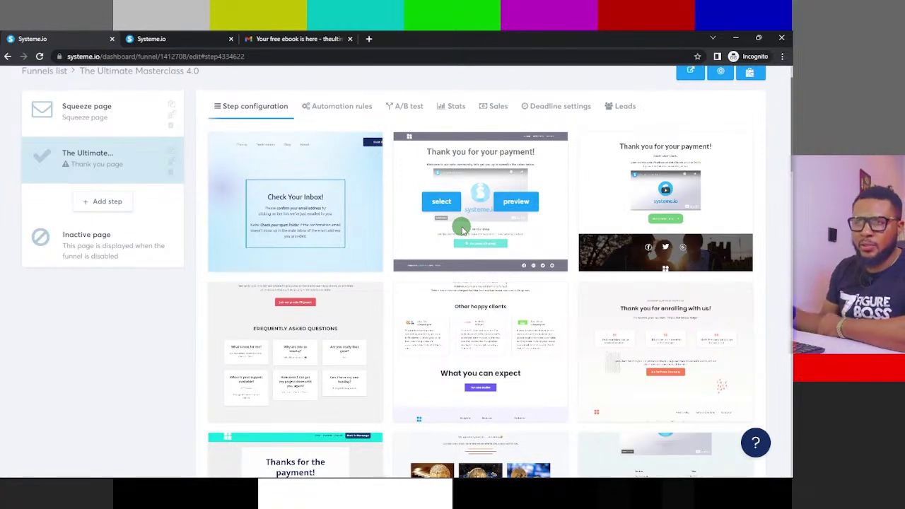
left_click(169, 38)
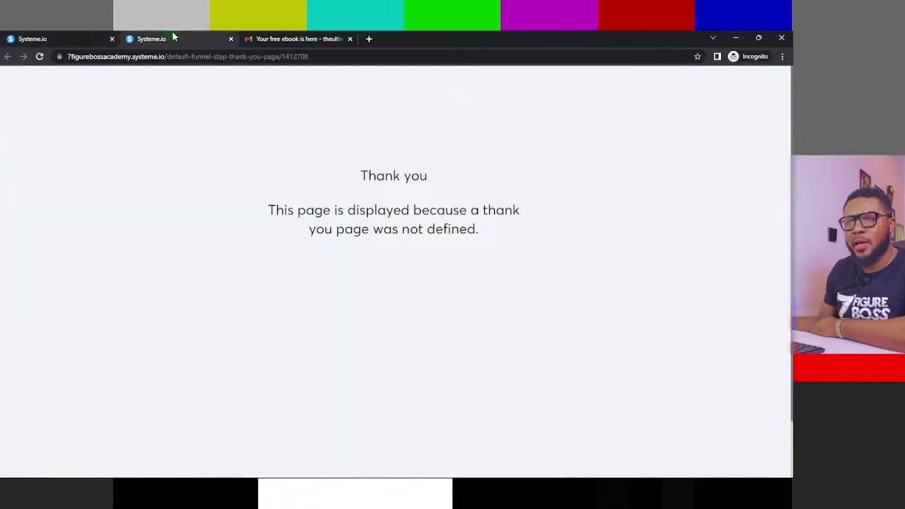
left_click(28, 37)
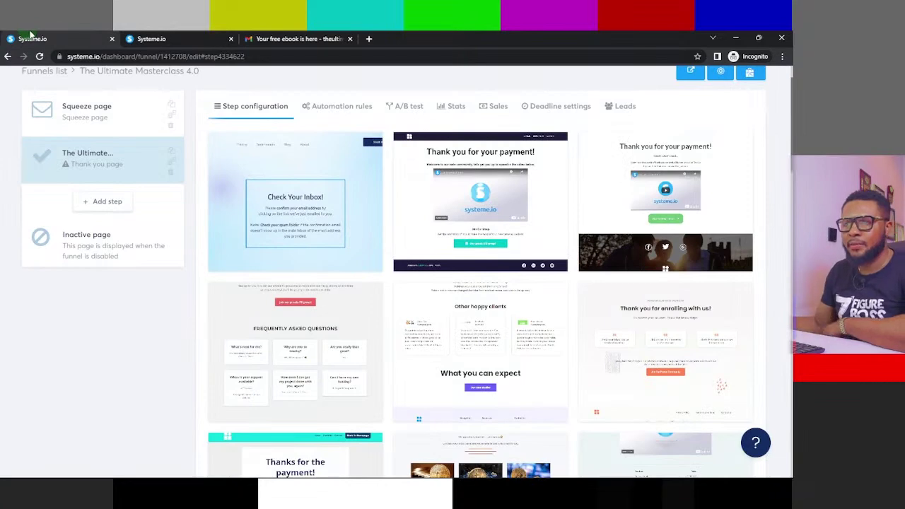
mouse_move(283, 200)
left_click(338, 201)
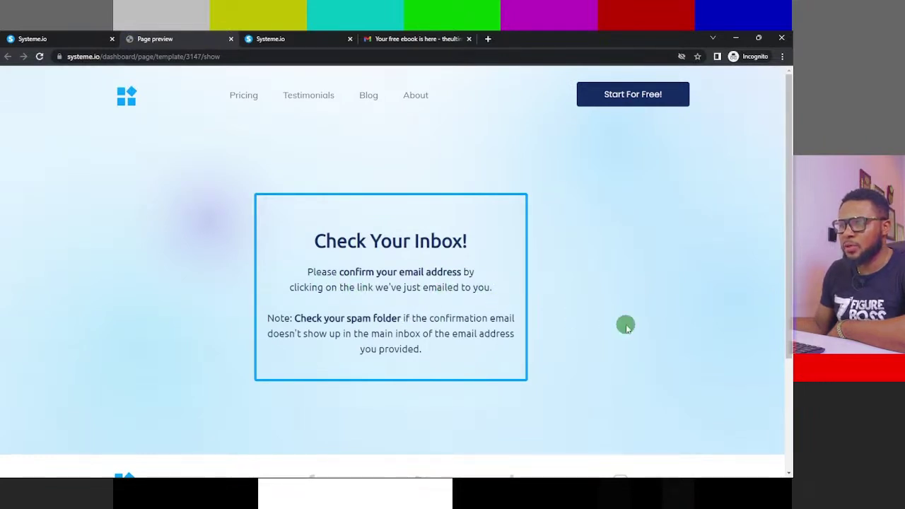
- Scroll through the Check Your Inbox template preview, then close the preview tab
scroll(334, 279, "down", 3)
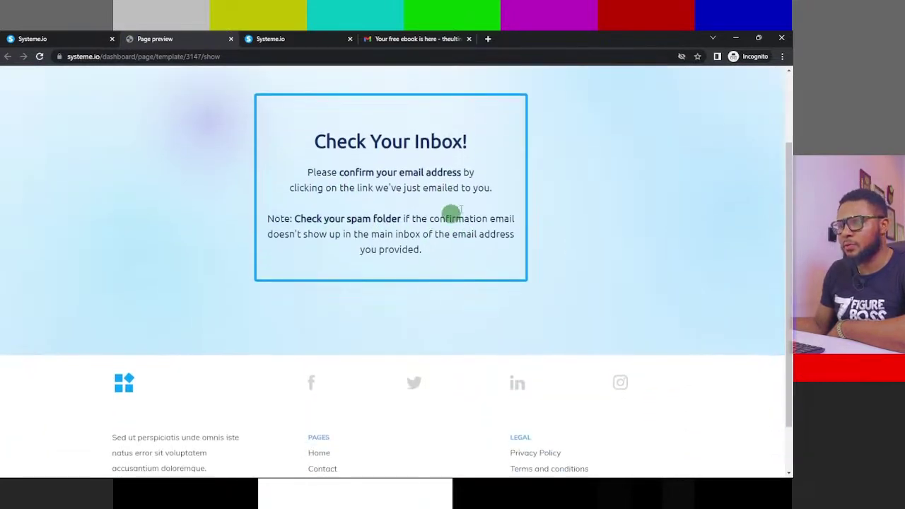
scroll(360, 247, "down", 1)
scroll(372, 215, "up", 3)
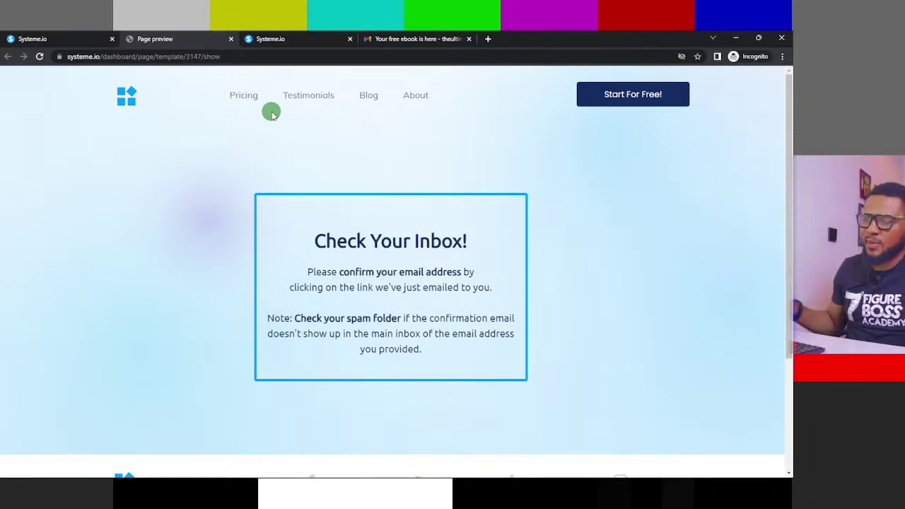
left_click(232, 39)
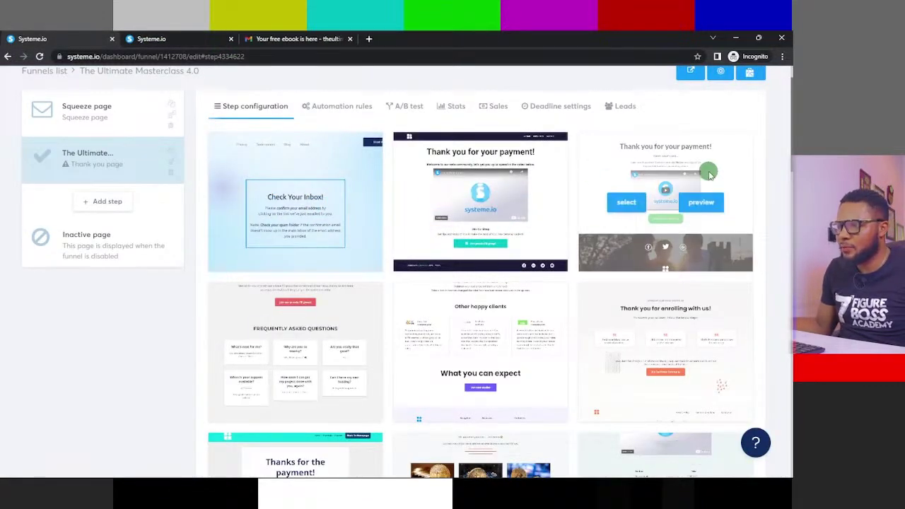
- Scroll down the thank-you template gallery to the Thank you for subscribing template
scroll(361, 242, "down", 2)
scroll(361, 242, "down", 1)
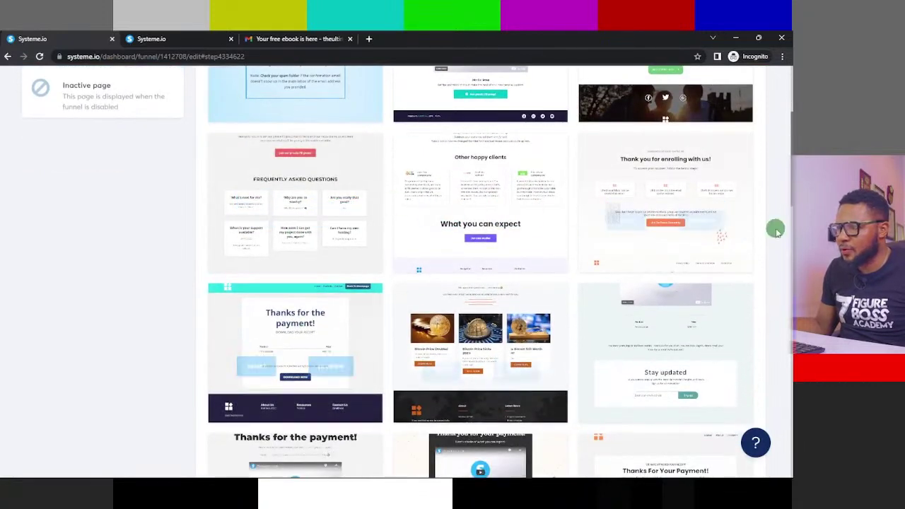
scroll(398, 236, "down", 7)
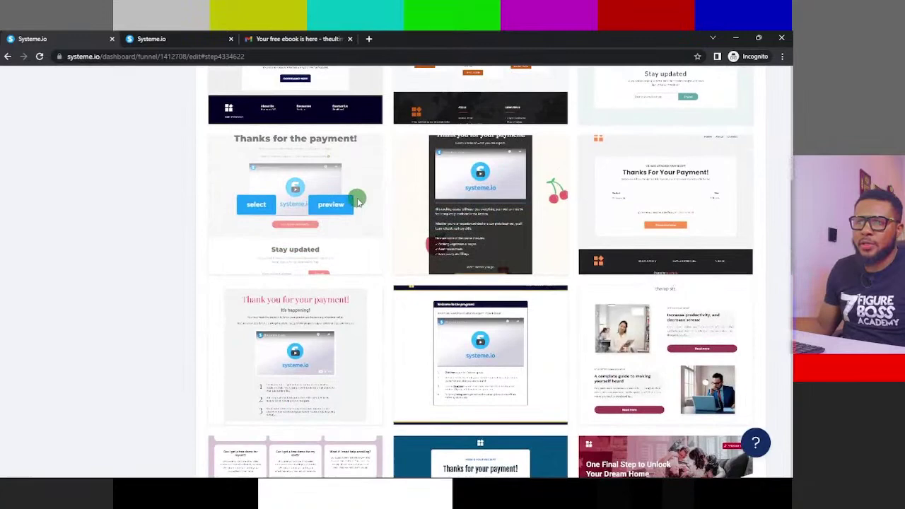
scroll(339, 225, "down", 3)
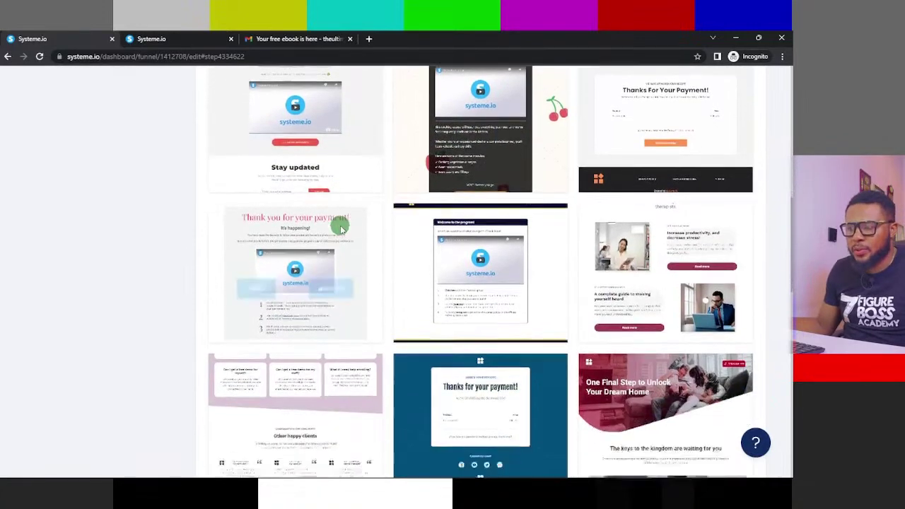
scroll(495, 293, "down", 2)
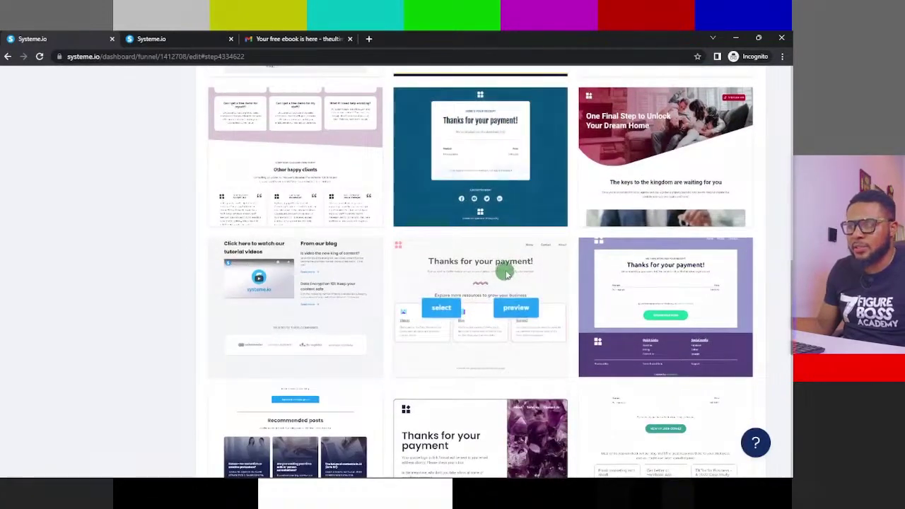
scroll(361, 301, "down", 4)
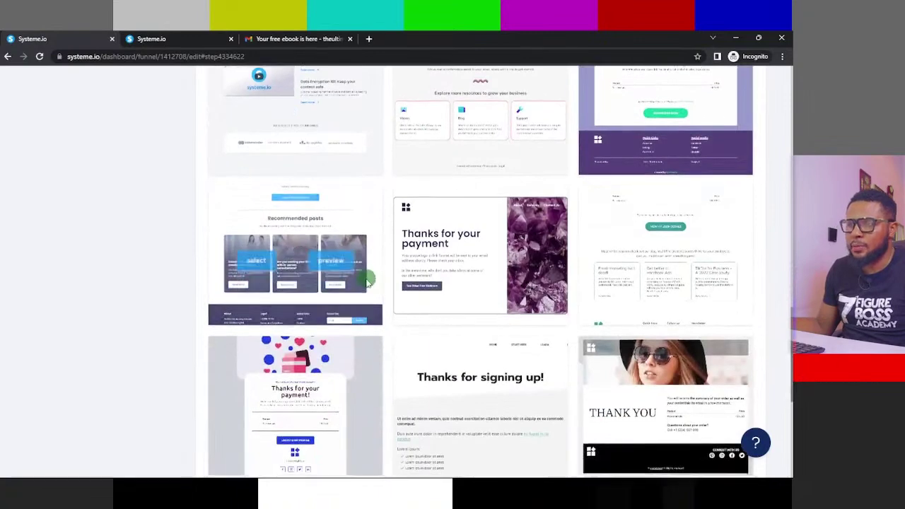
scroll(365, 279, "down", 3)
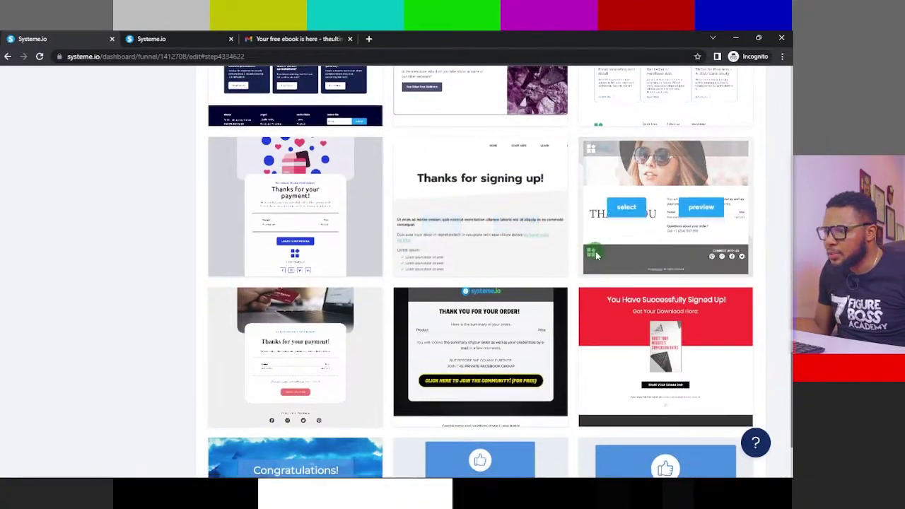
scroll(537, 269, "down", 2)
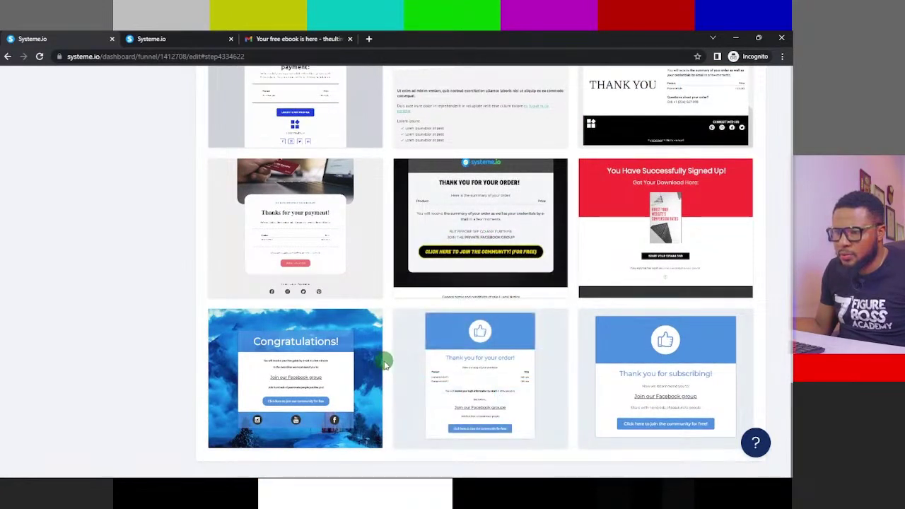
scroll(384, 363, "up", 3)
scroll(384, 362, "down", 3)
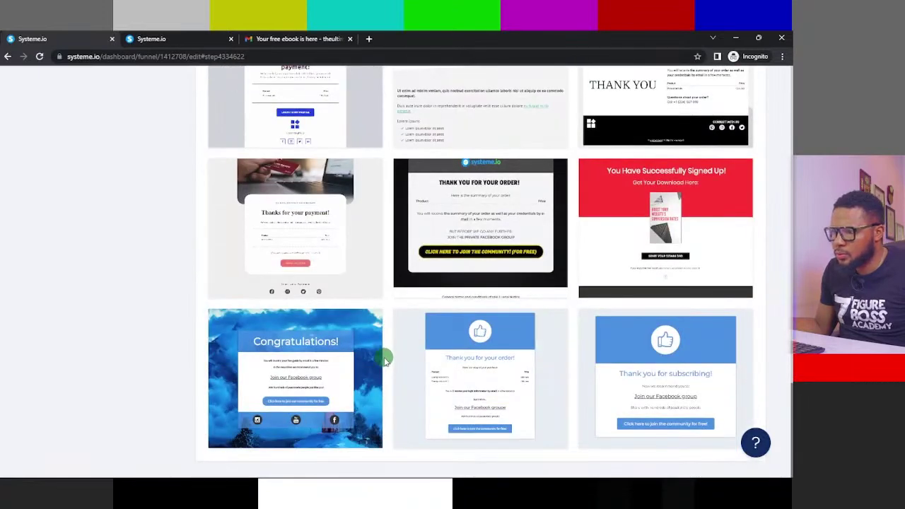
- Preview the Thank you for subscribing template, then select it for the thank-you step
mouse_move(667, 374)
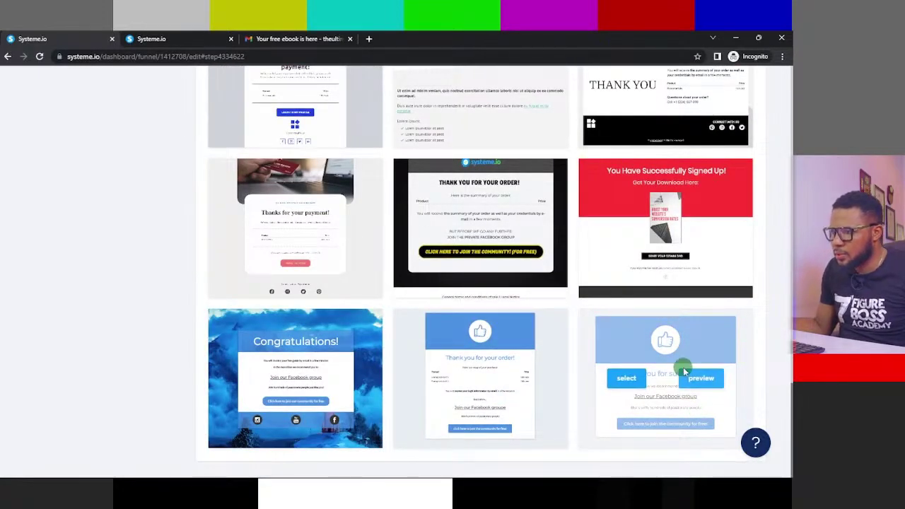
left_click(699, 377)
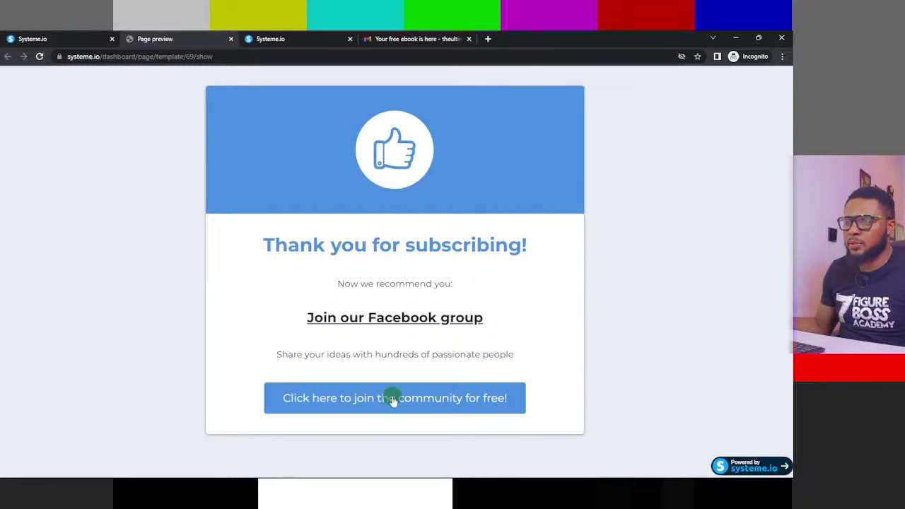
left_click(230, 39)
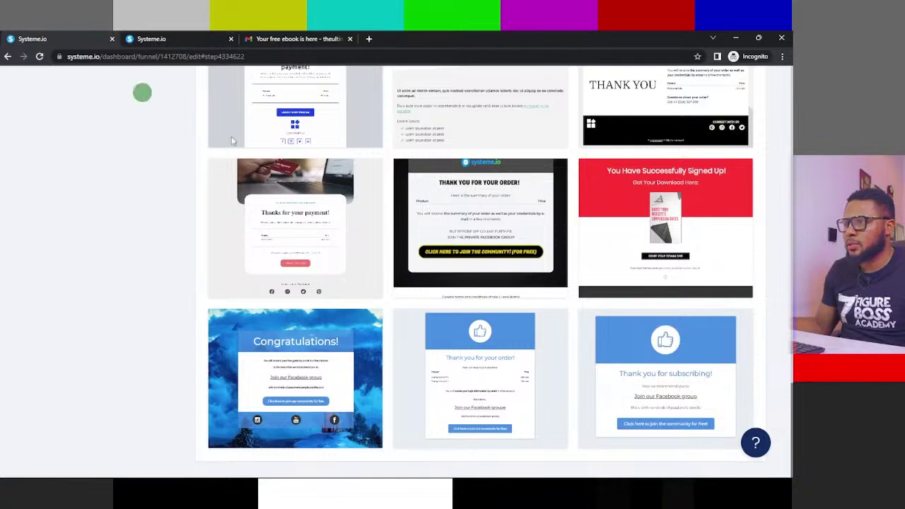
mouse_move(732, 350)
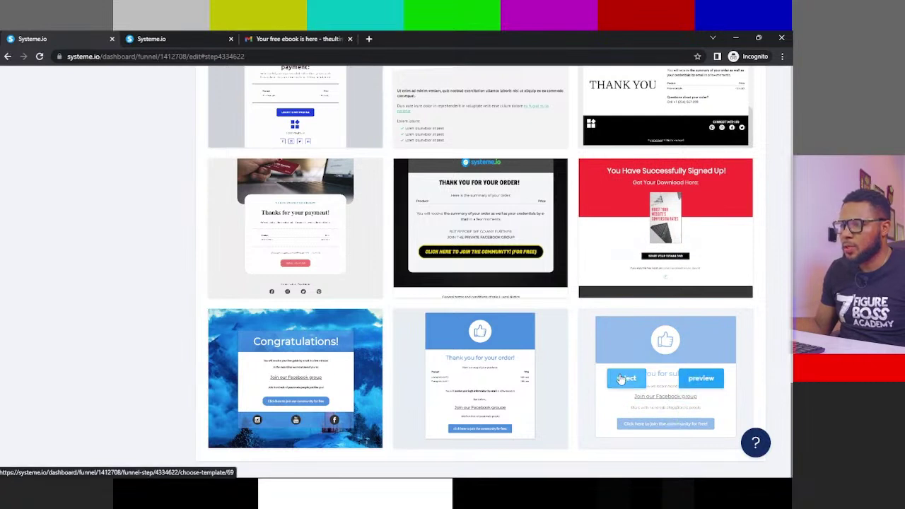
left_click(622, 378)
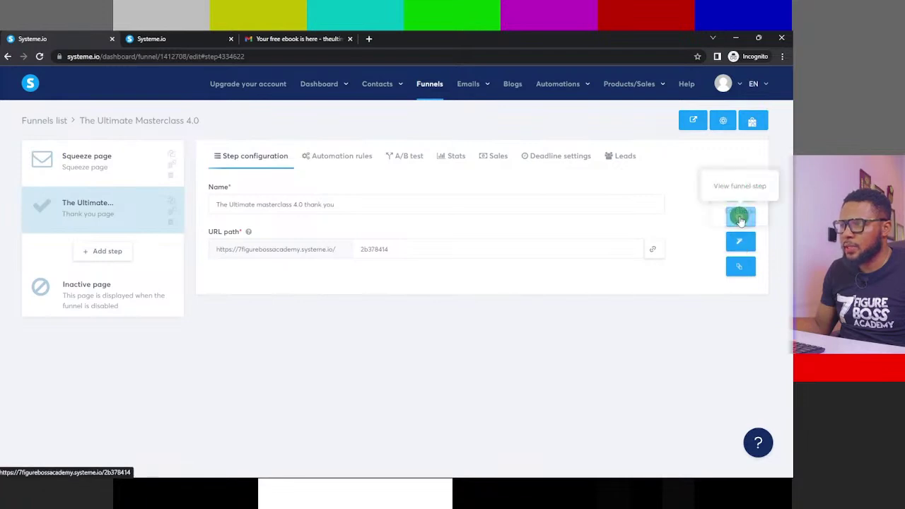
- Open the thank-you page in the editor and replace 'subscribing' with 'signing up' in the headline
left_click(747, 247)
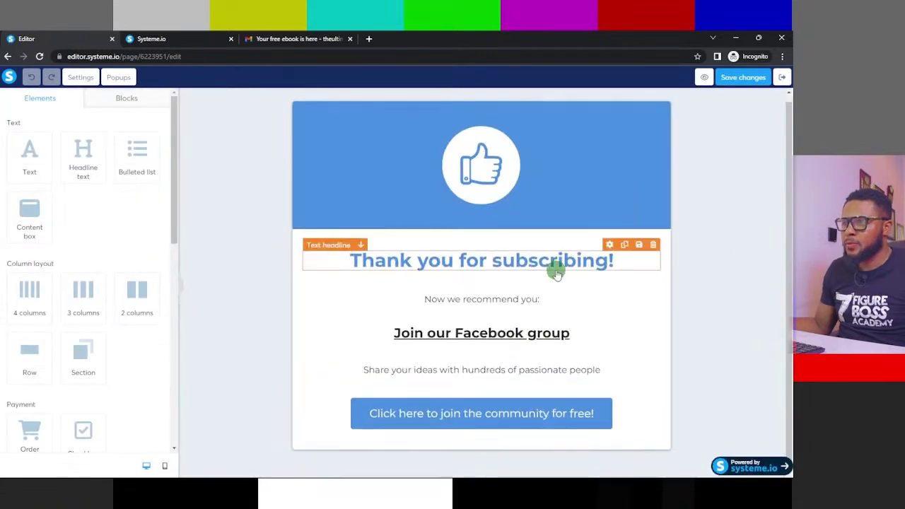
double_click(490, 259)
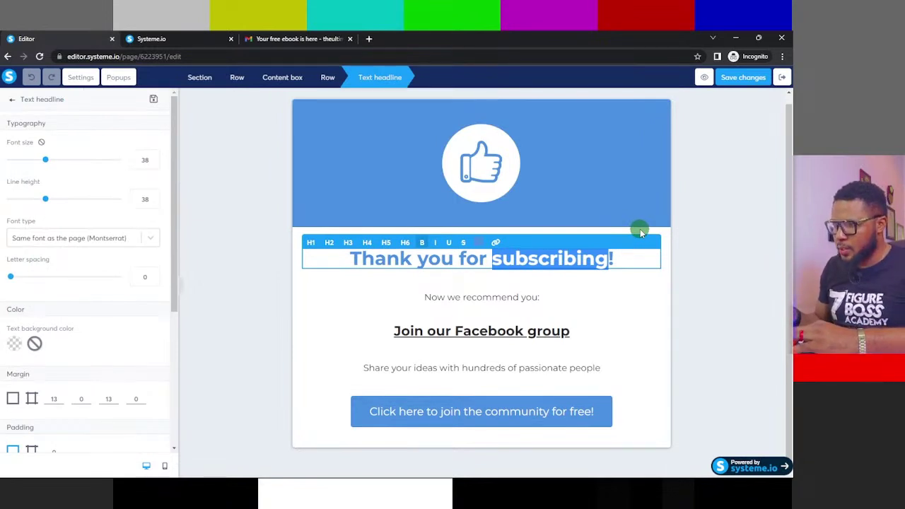
type("signing ")
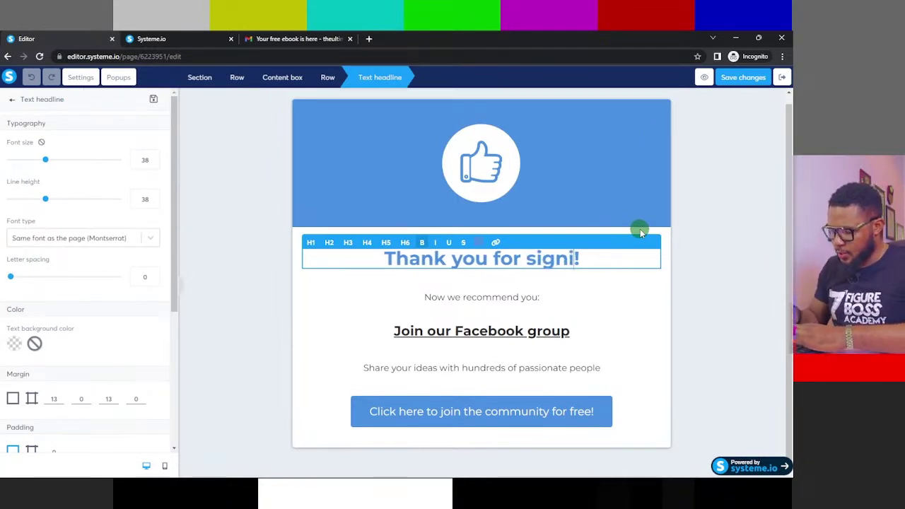
type("up")
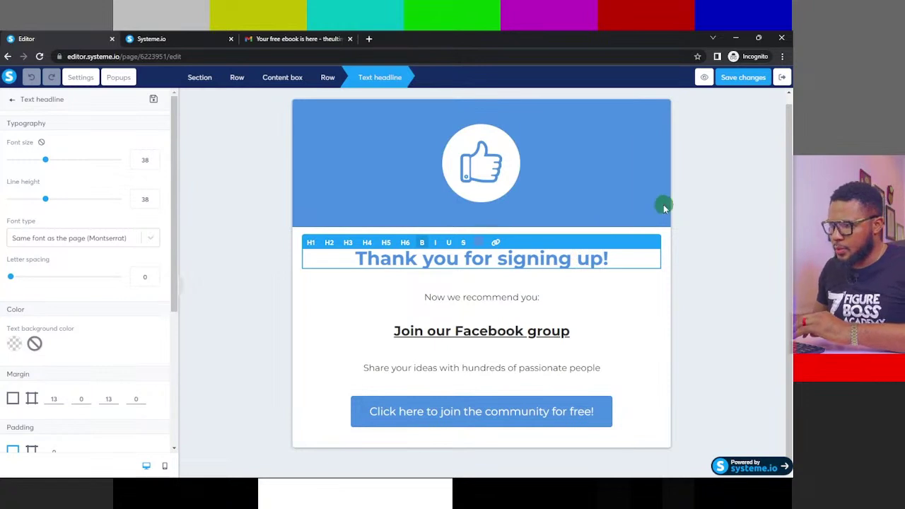
left_click(495, 297)
left_click(541, 297)
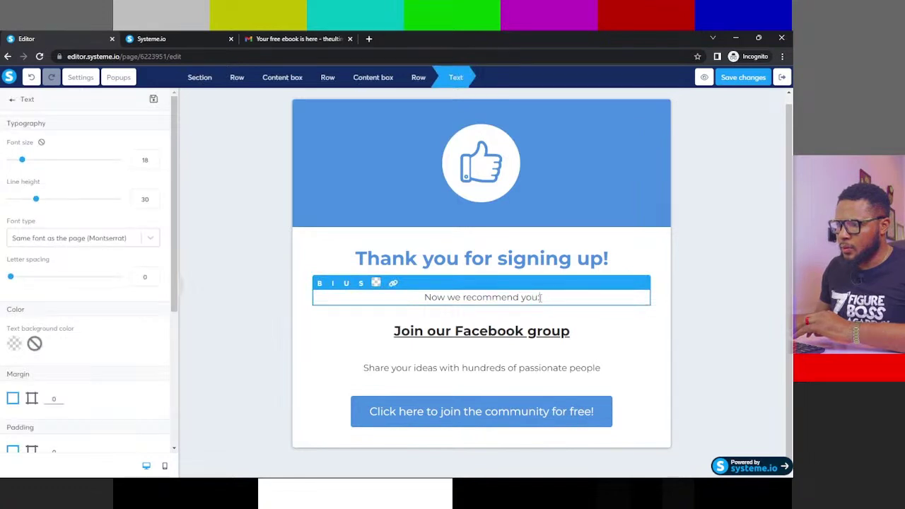
- Reword the Facebook group headline to 'Join the training WhatsApp group'
type(":")
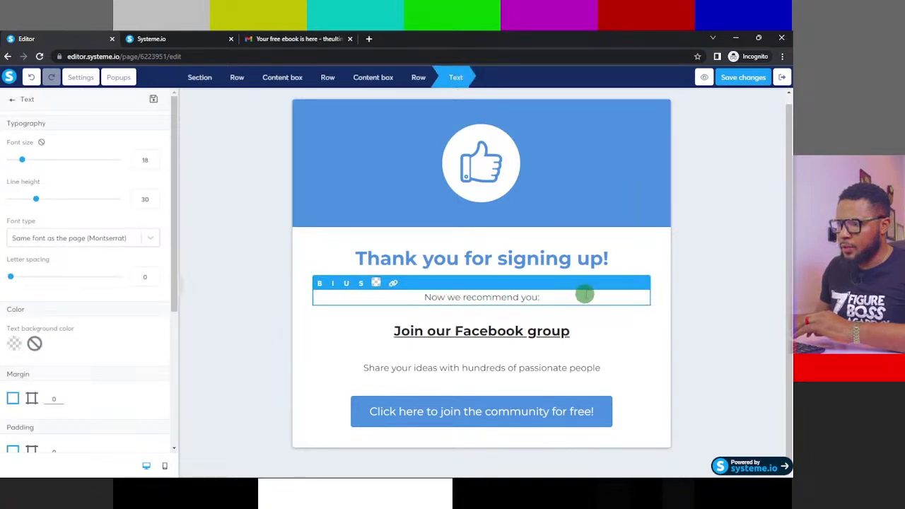
left_click(437, 333)
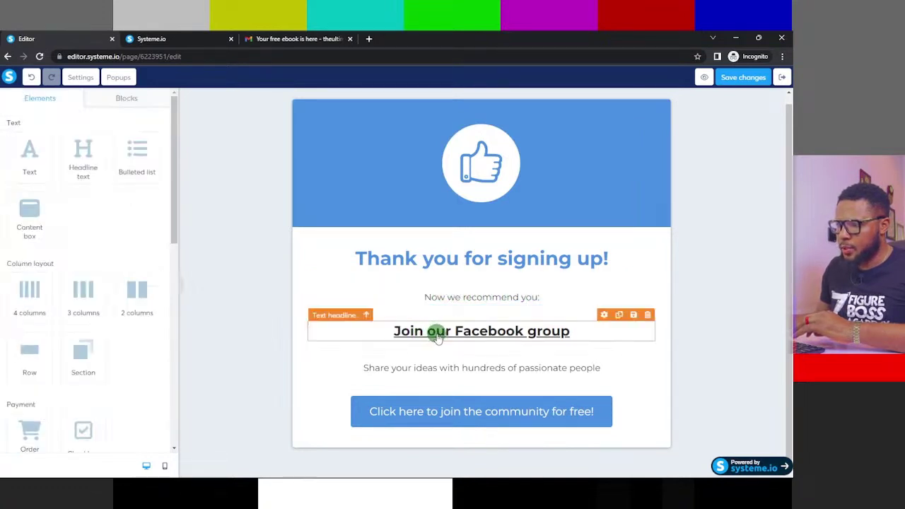
double_click(437, 334)
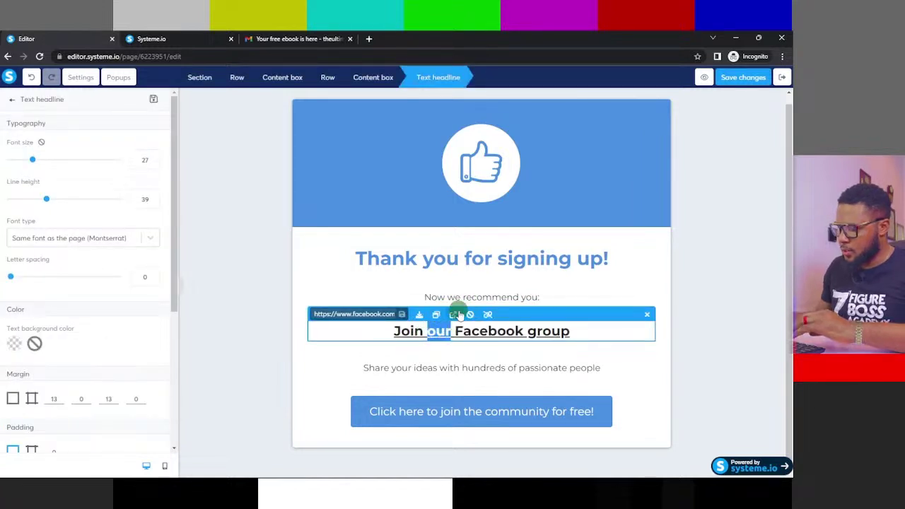
key("Delete")
key("Delete")
key("Delete")
key("Delete")
key("Delete")
key("Delete")
key("Delete")
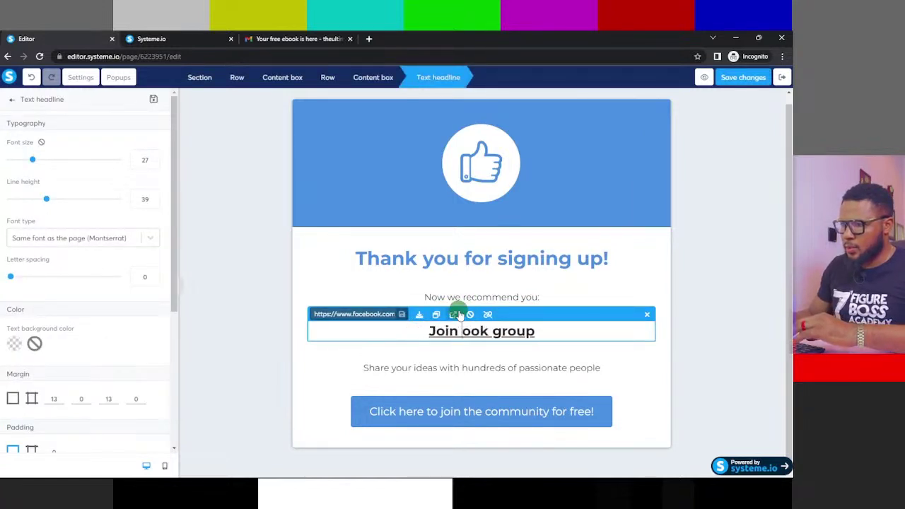
key("Delete")
key("Delete")
key("Delete")
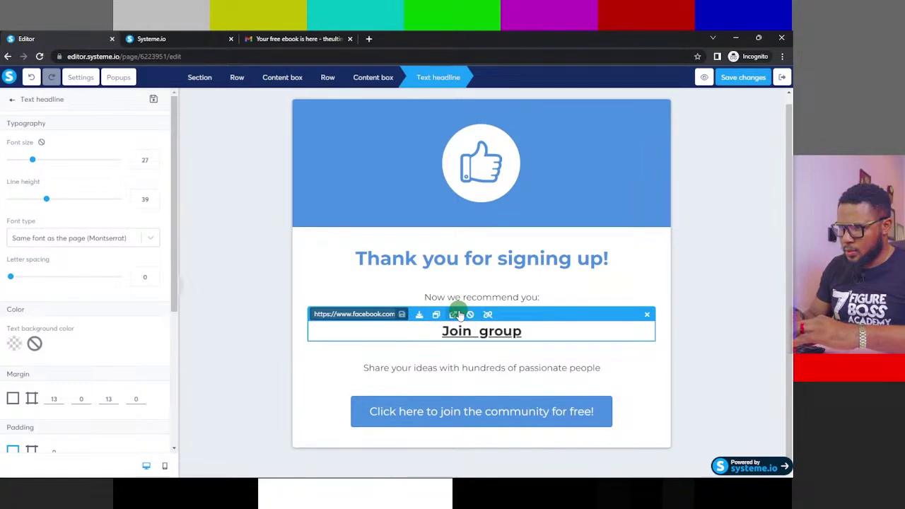
type("t")
type("he trai")
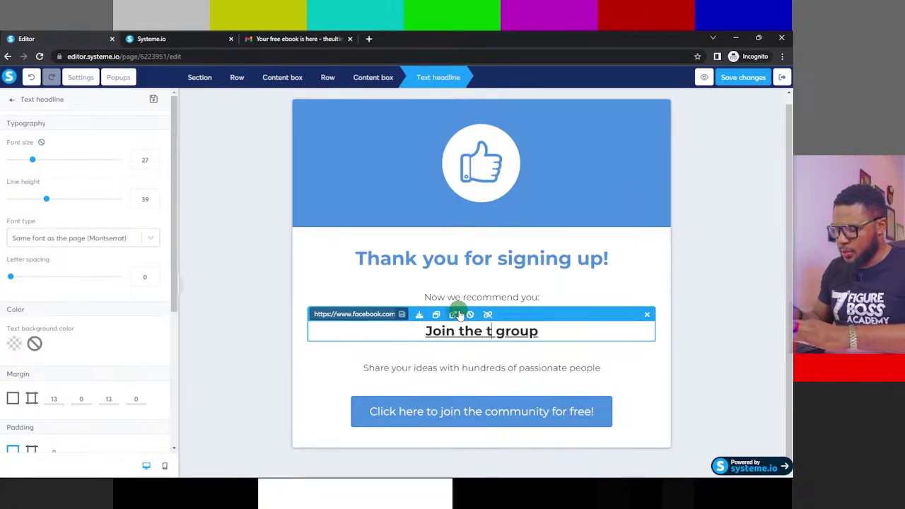
type("ning")
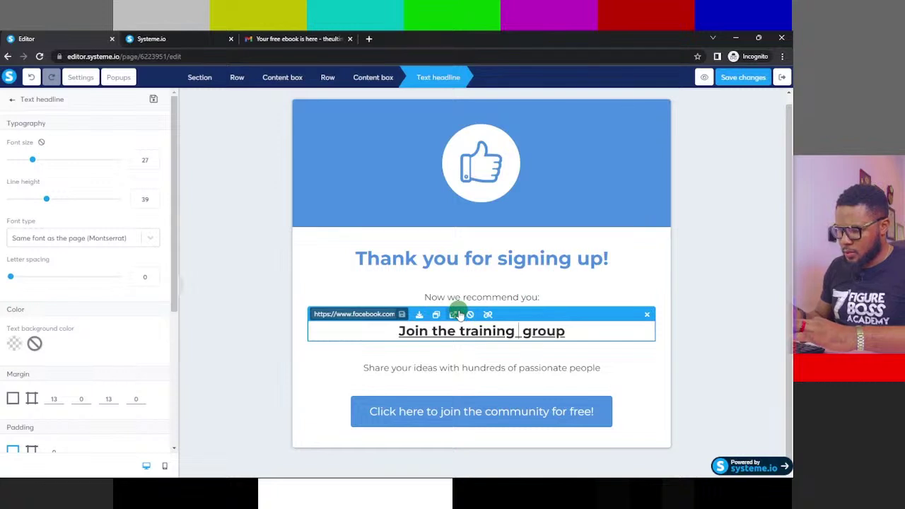
type("w")
key("BackSpace")
type("Whay")
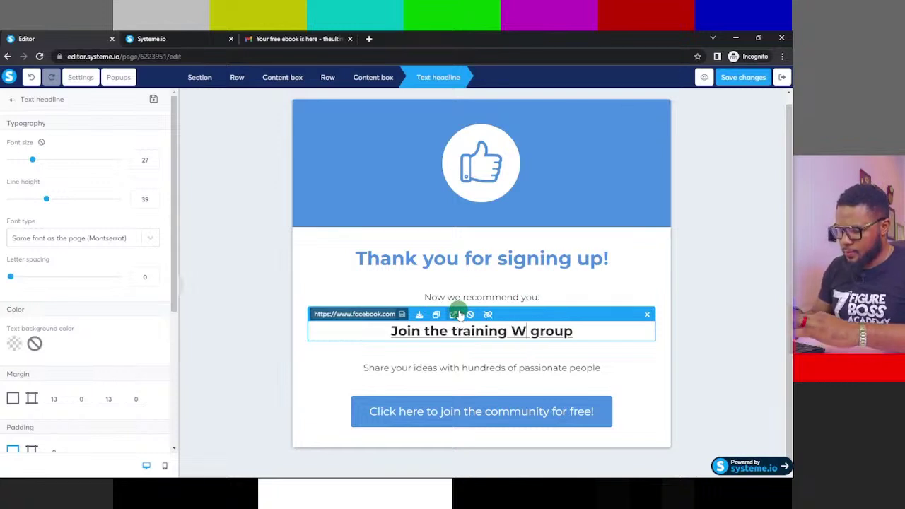
key("BackSpace")
type("tsa")
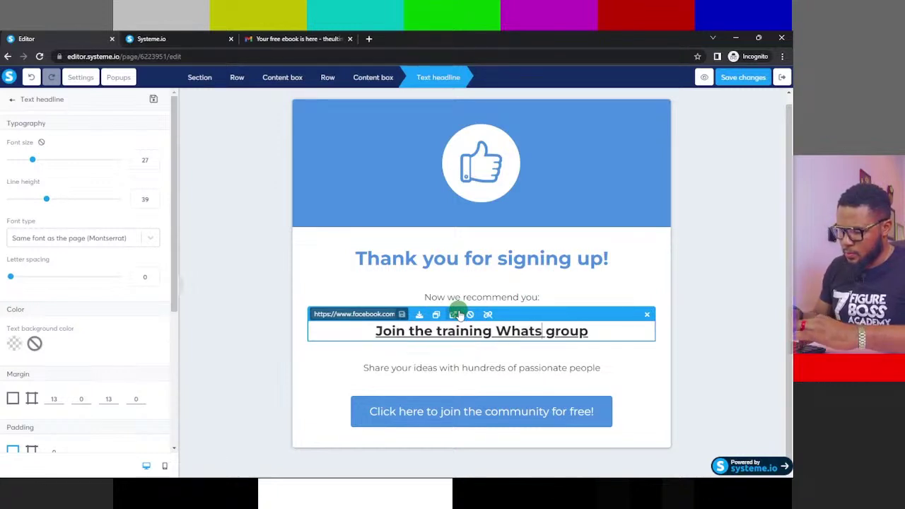
key("BackSpace")
type("Ap")
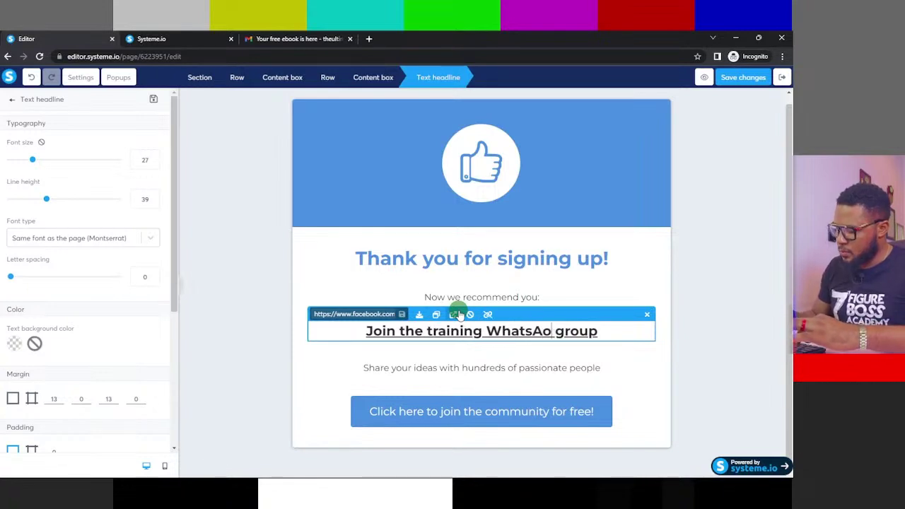
key("BackSpace")
type("pp")
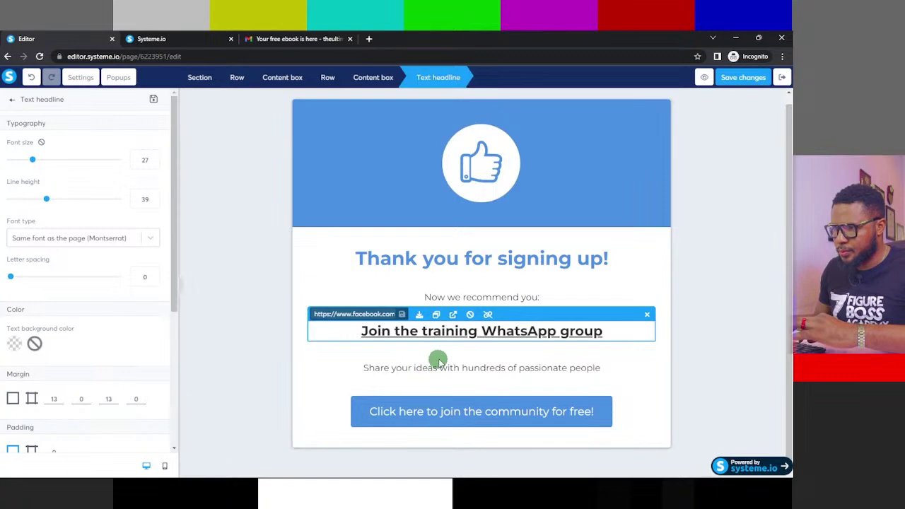
- Replace the Share your ideas line with 'So you don't miss out on the training'
left_click(509, 368)
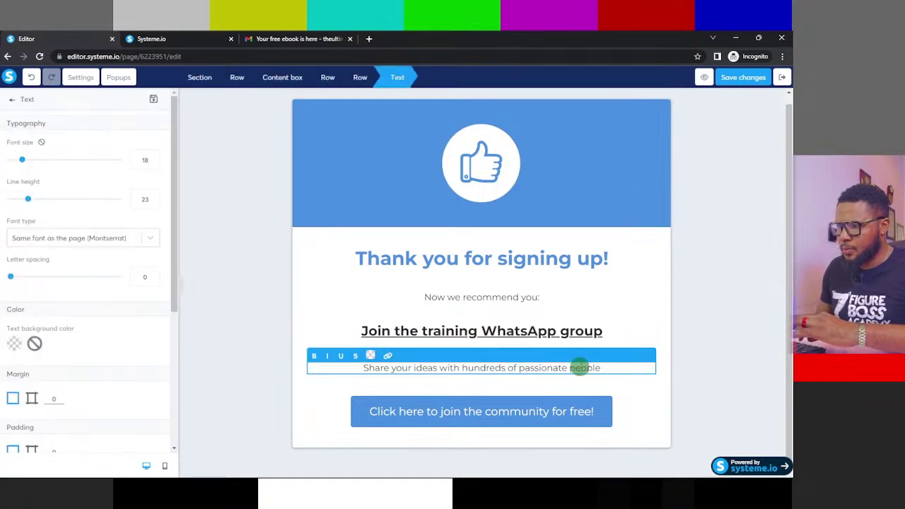
left_click_drag(602, 367, 283, 355)
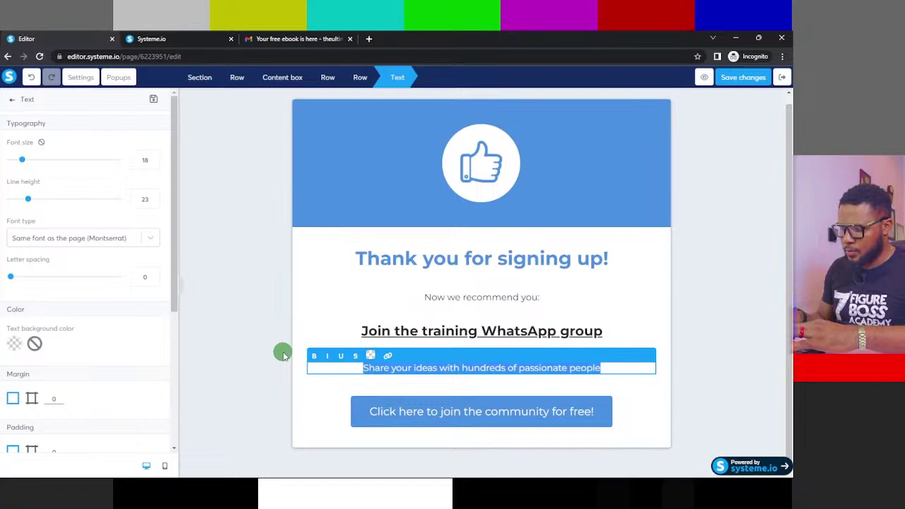
type("So")
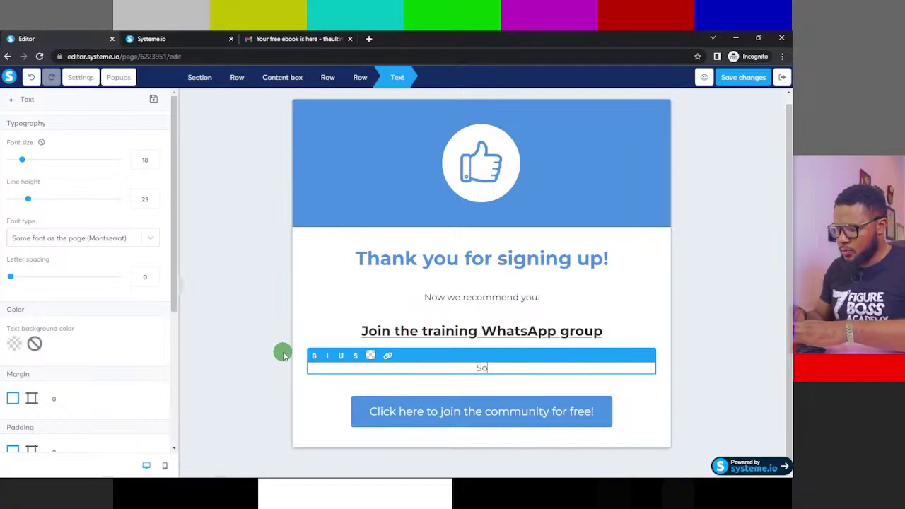
type(" you ")
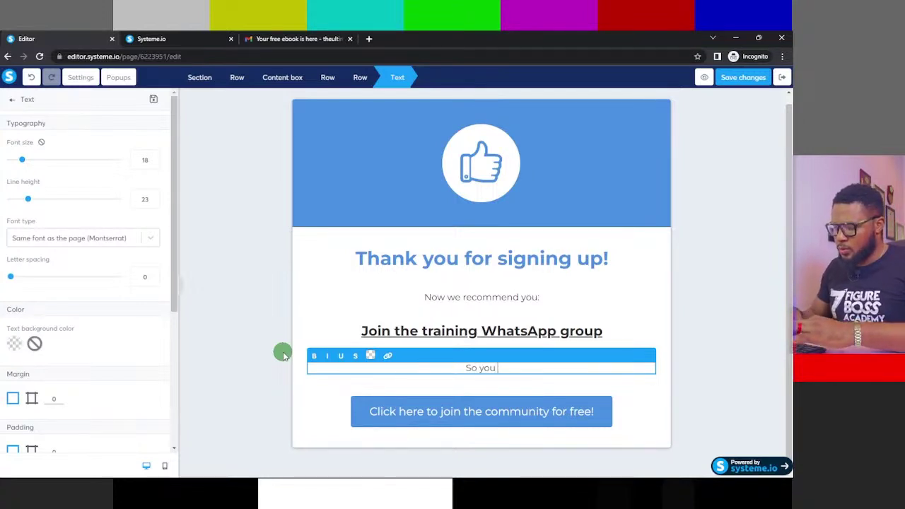
type("do")
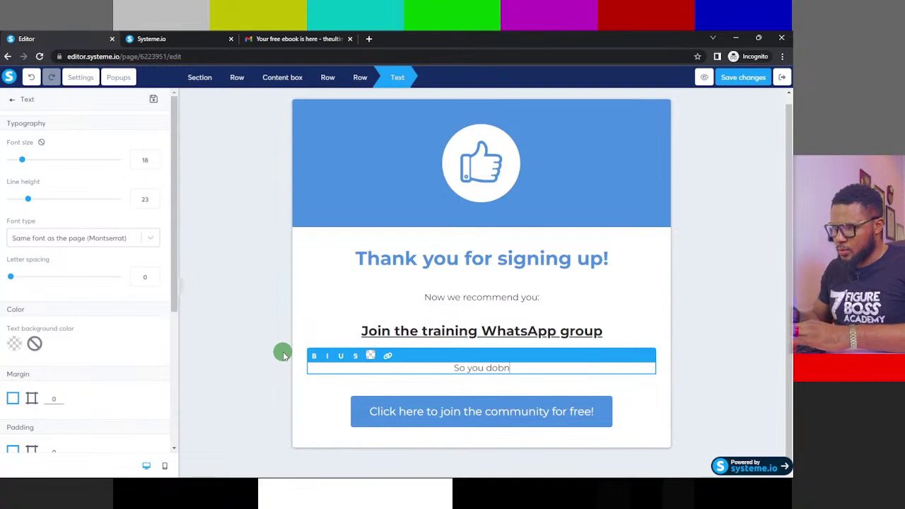
type("n'")
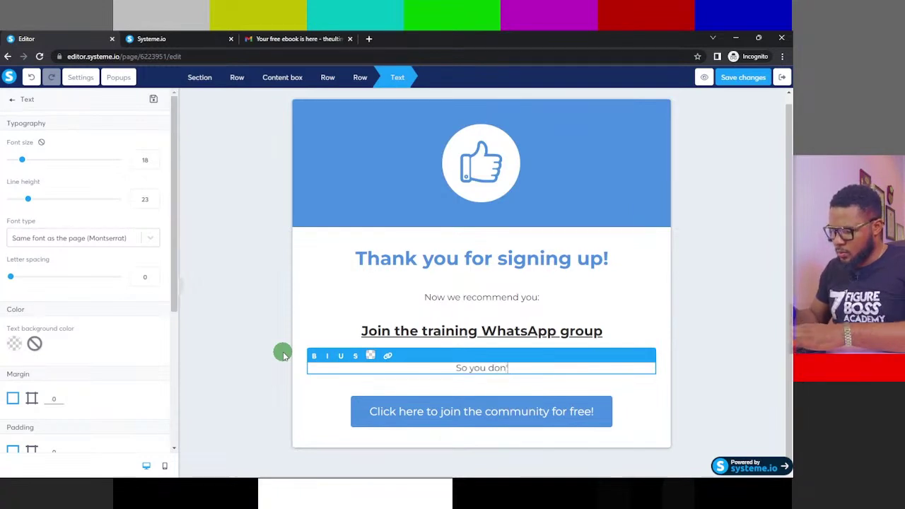
type("t miss")
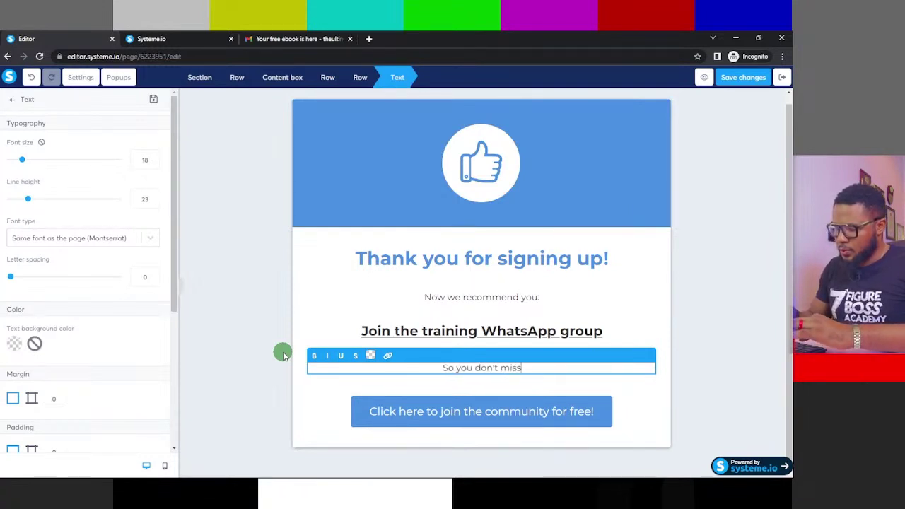
type(" out on")
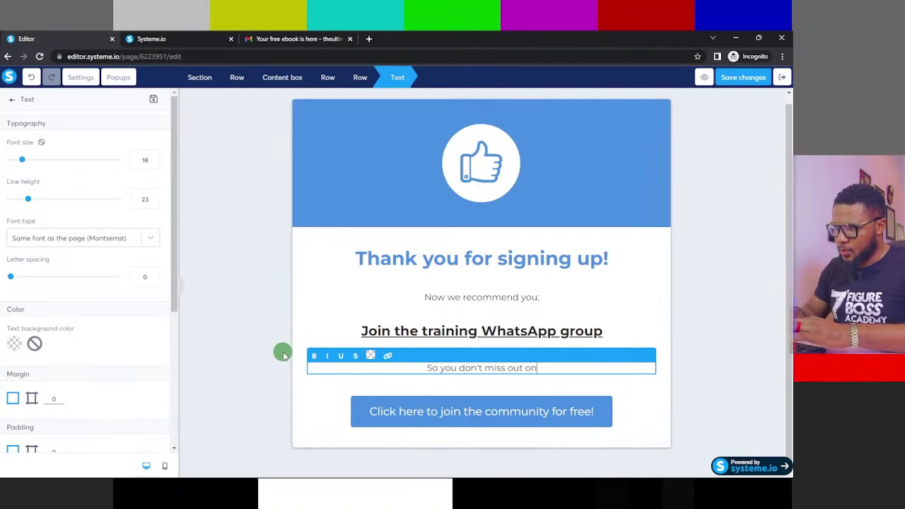
type(" the t")
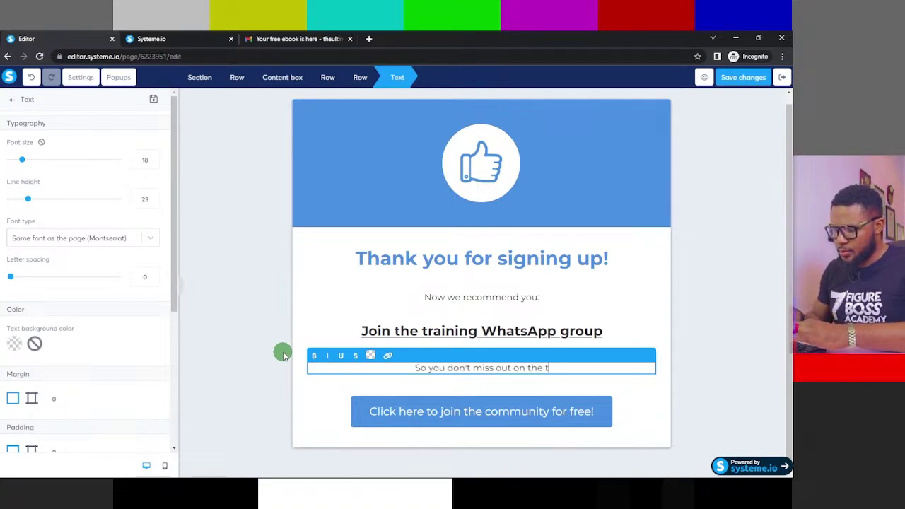
type("raining")
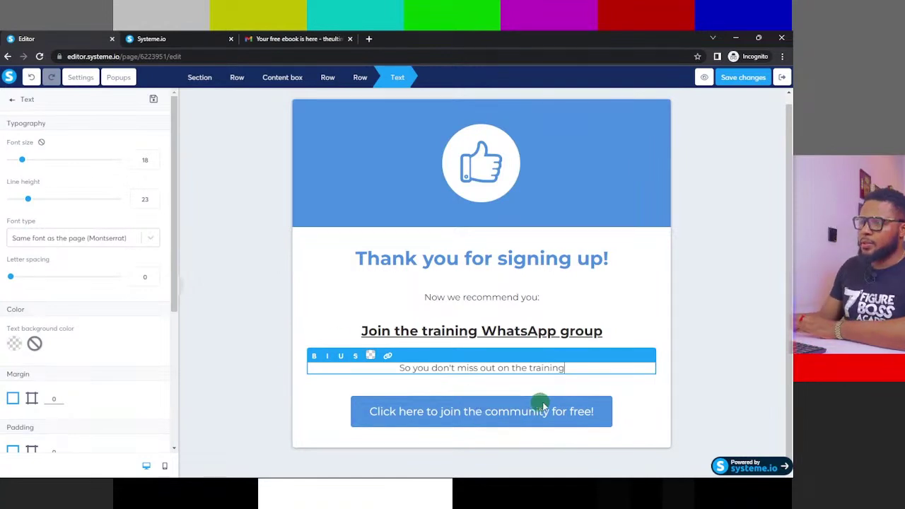
left_click(583, 415)
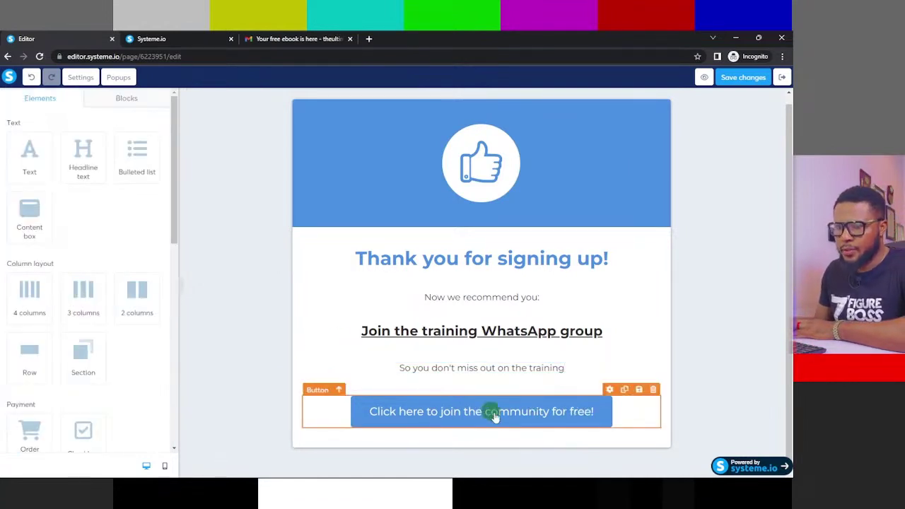
- Change the join button's label to 'Click here to join the whatsapp Group!'
scroll(129, 262, "down", 5)
scroll(133, 290, "down", 2)
left_click(580, 411)
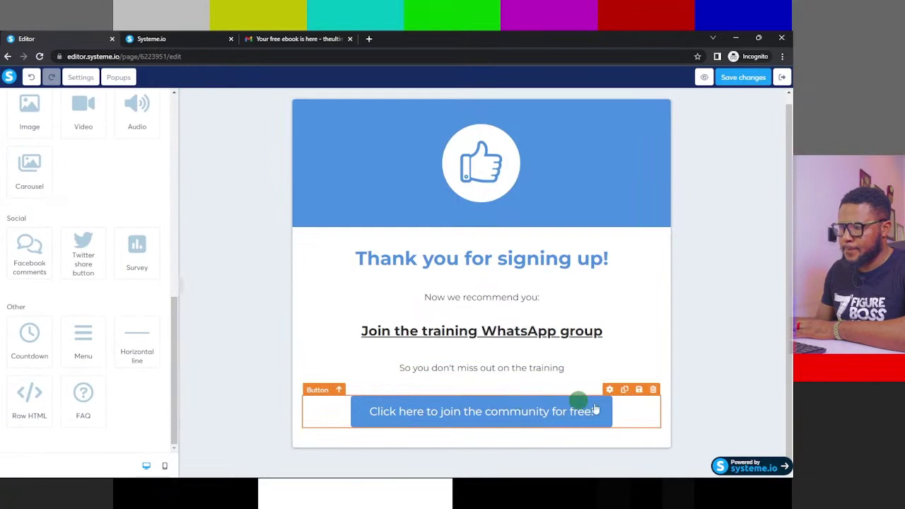
left_click(554, 414)
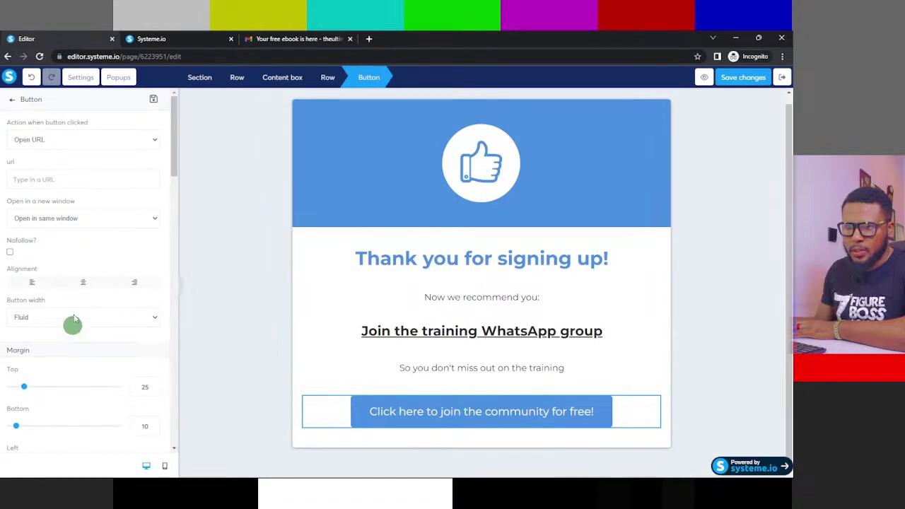
left_click_drag(176, 129, 178, 226)
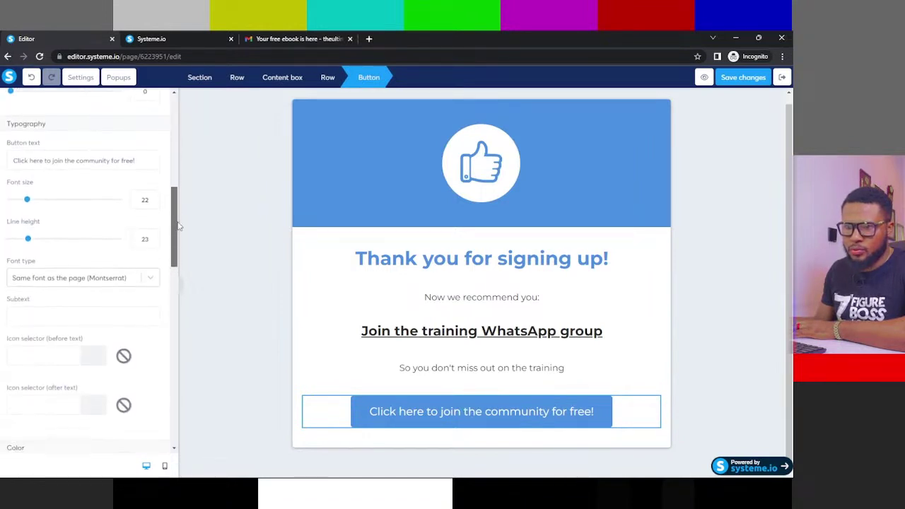
left_click(147, 164)
mouse_move(148, 163)
left_mouse_down()
mouse_move(2, 116)
mouse_move(131, 164)
left_mouse_up()
left_click(77, 164)
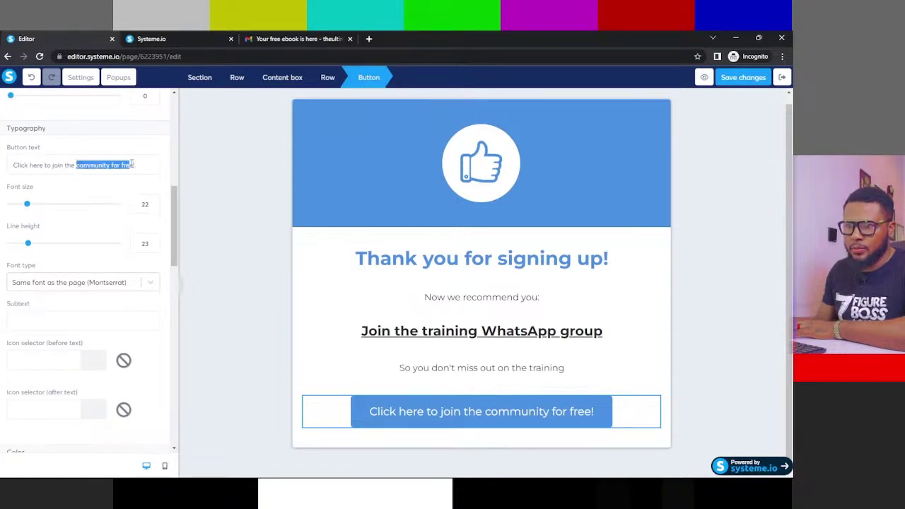
type("wht")
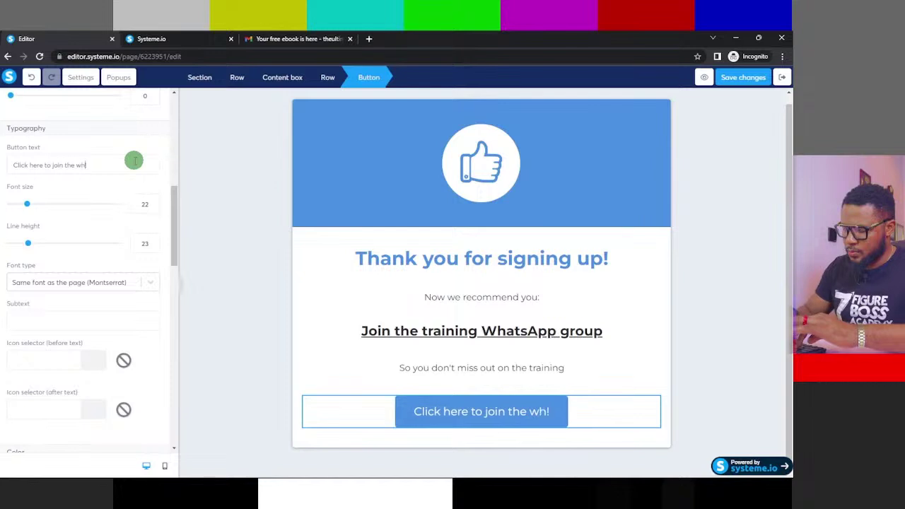
key("BackSpace")
type("atsapp")
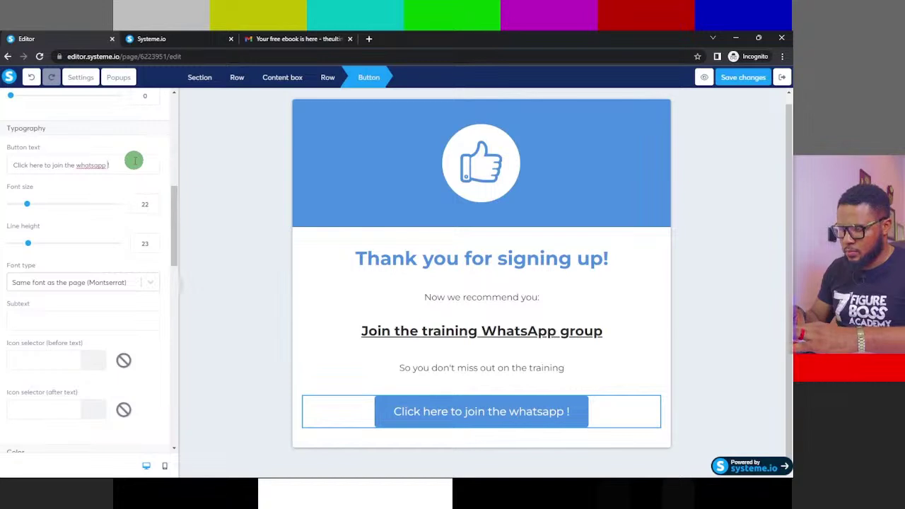
type(" Gr")
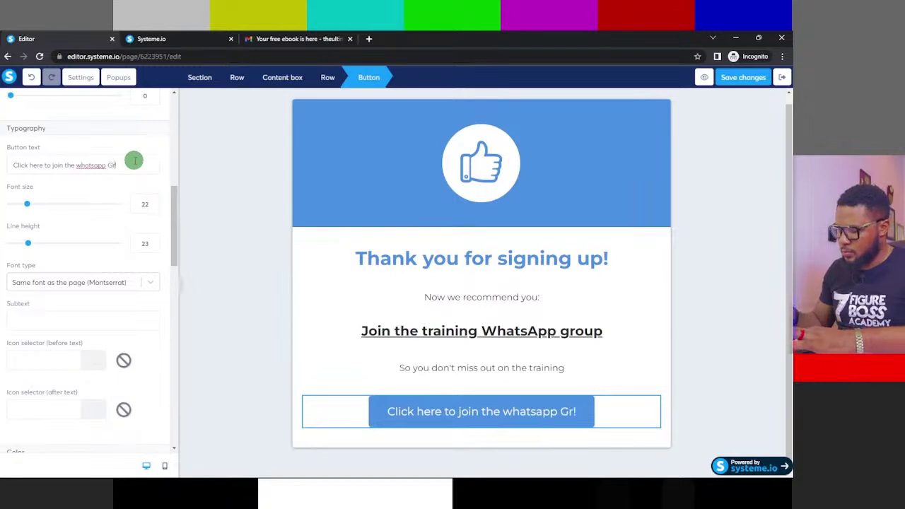
type("oup")
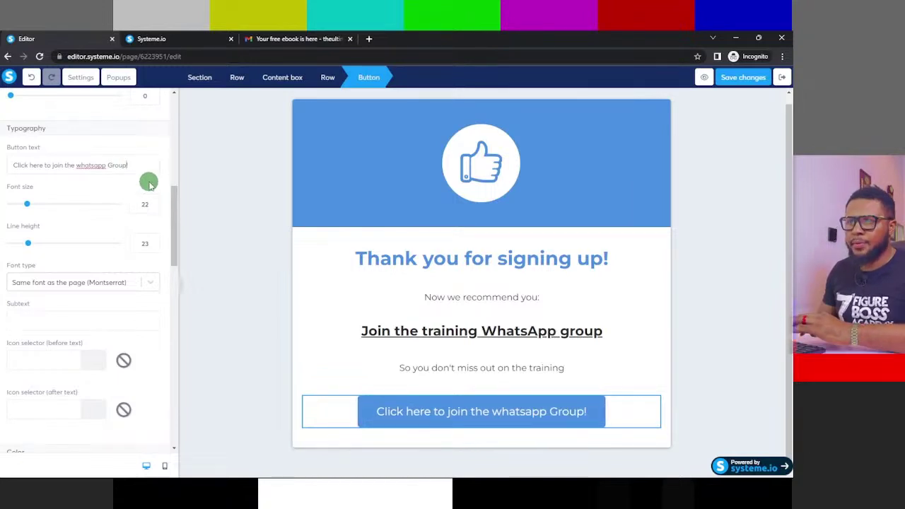
- Keep the button action as Open URL, enter an Instagram link, and open it in a new window
scroll(156, 191, "up", 2)
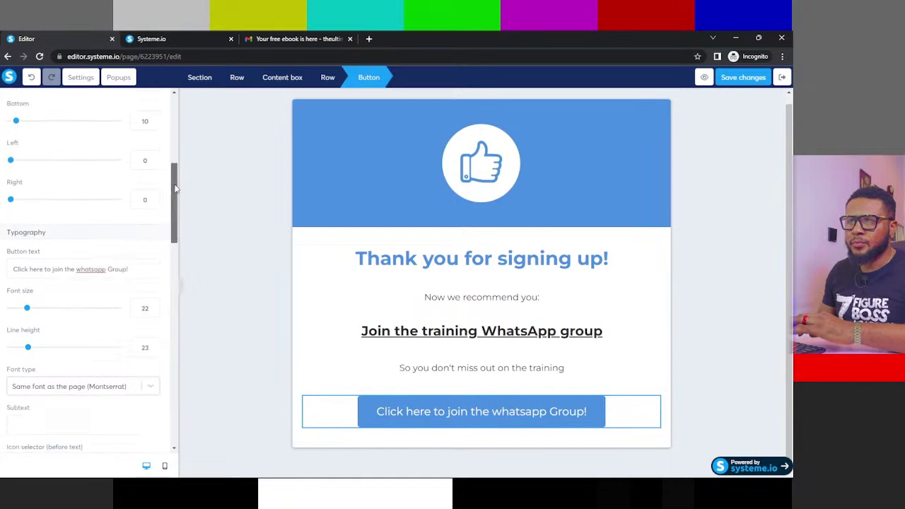
scroll(176, 189, "up", 5)
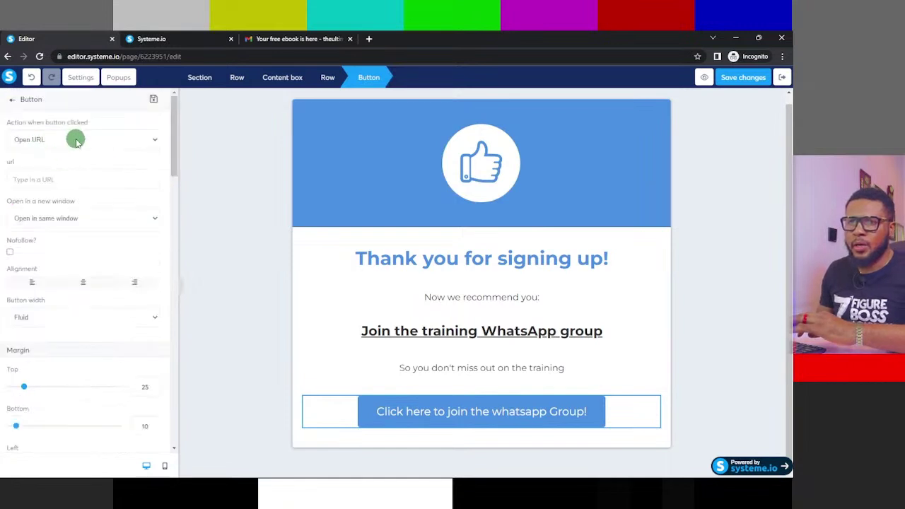
left_click(102, 144)
left_click(101, 143)
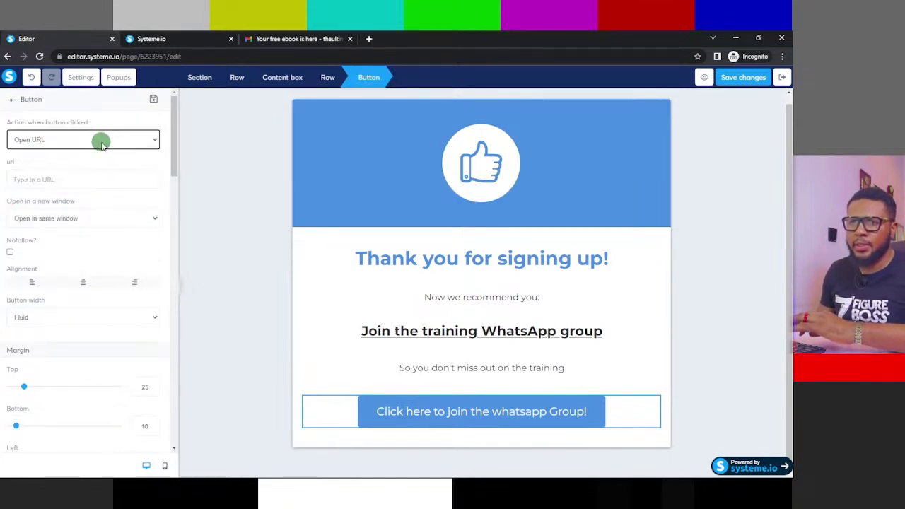
left_click(75, 178)
left_click(84, 145)
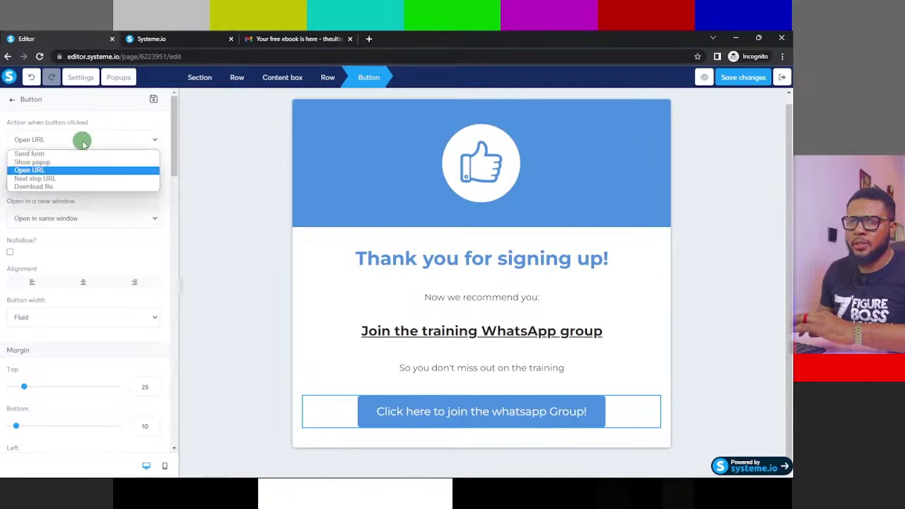
left_click(99, 120)
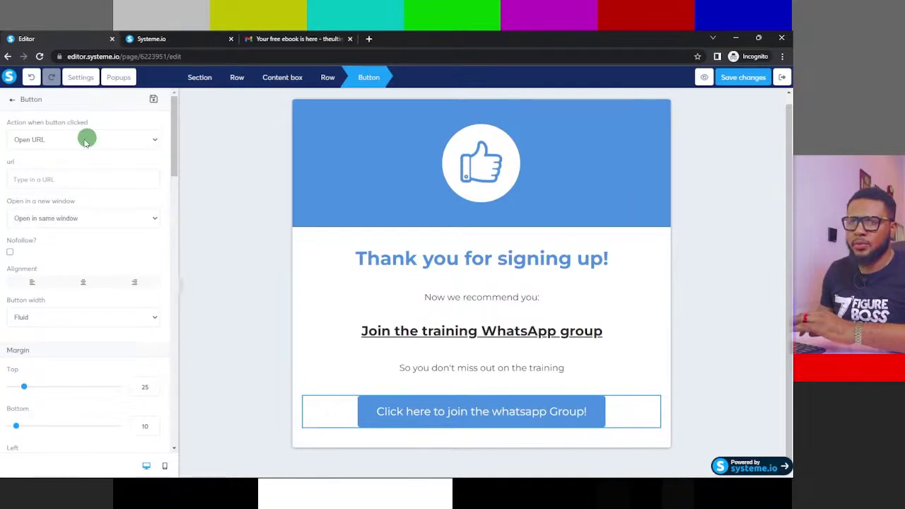
left_click(41, 179)
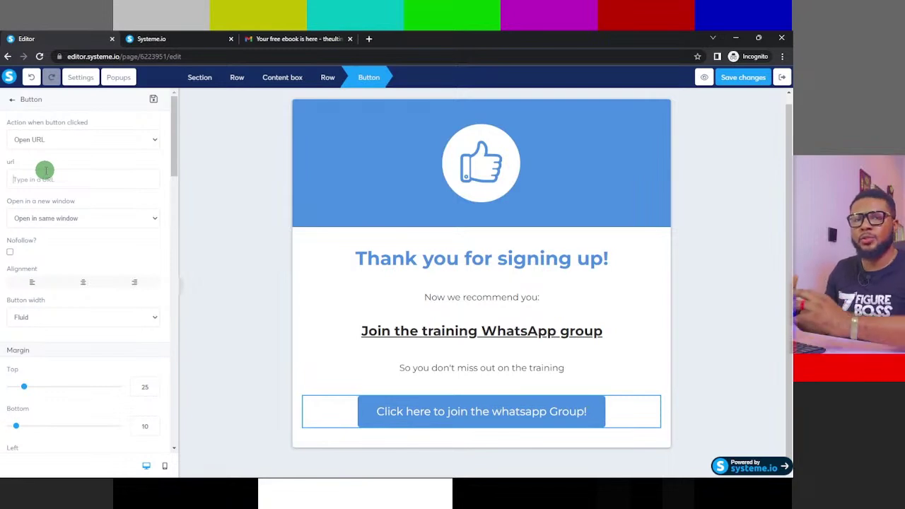
left_click(45, 171)
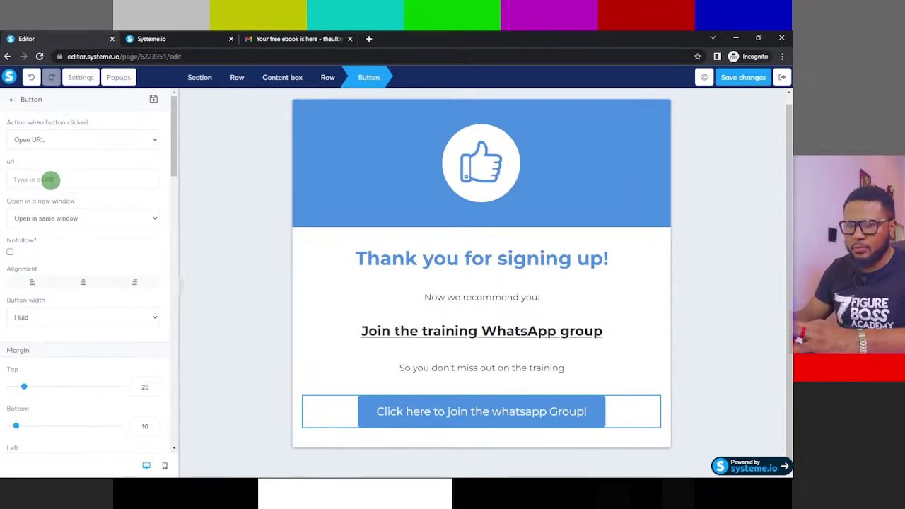
type("www.in")
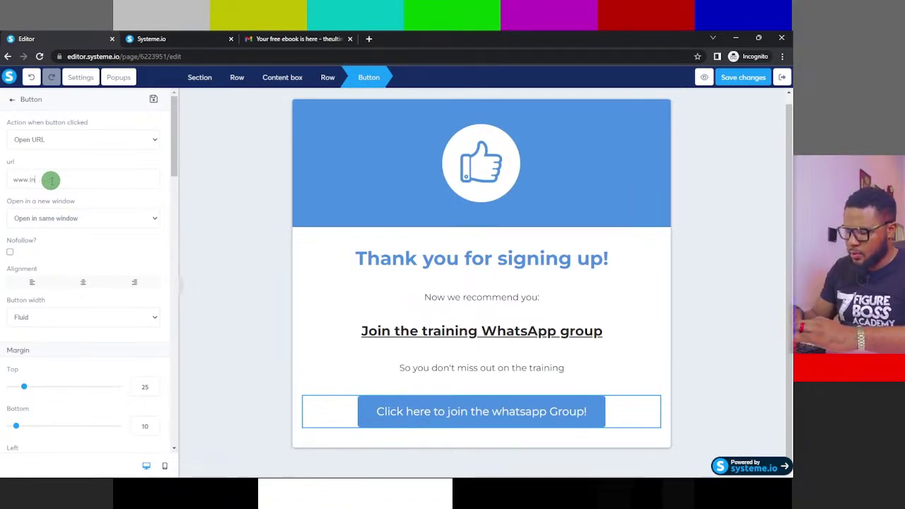
type("sta")
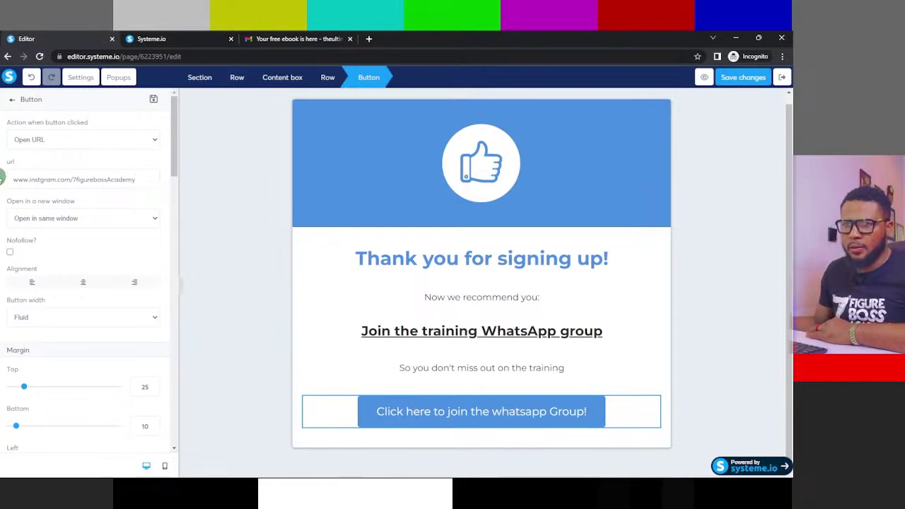
left_click(150, 221)
left_click(96, 243)
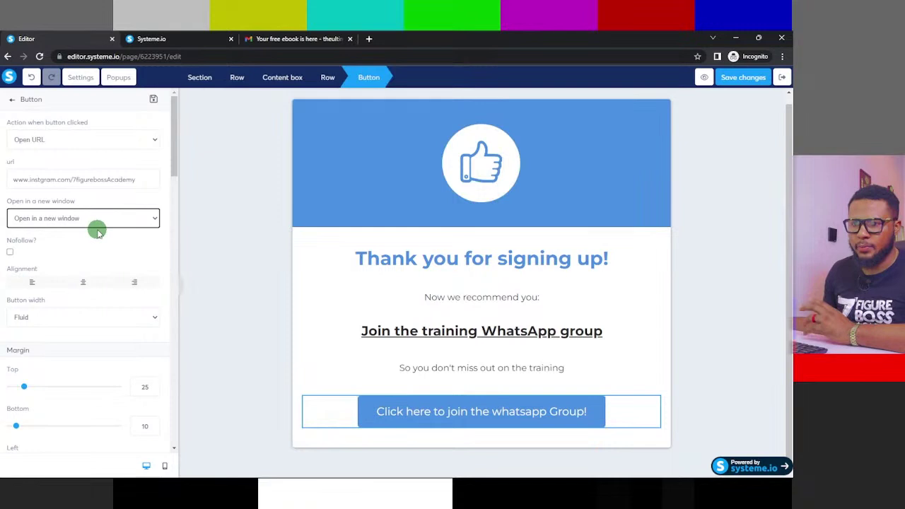
- Save the thank-you page changes
scroll(124, 223, "down", 2)
scroll(121, 228, "up", 1)
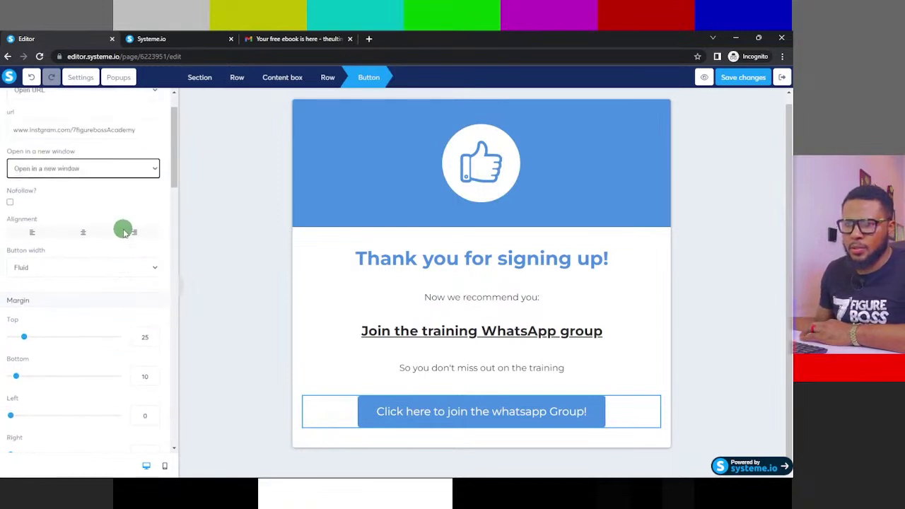
scroll(152, 219, "up", 1)
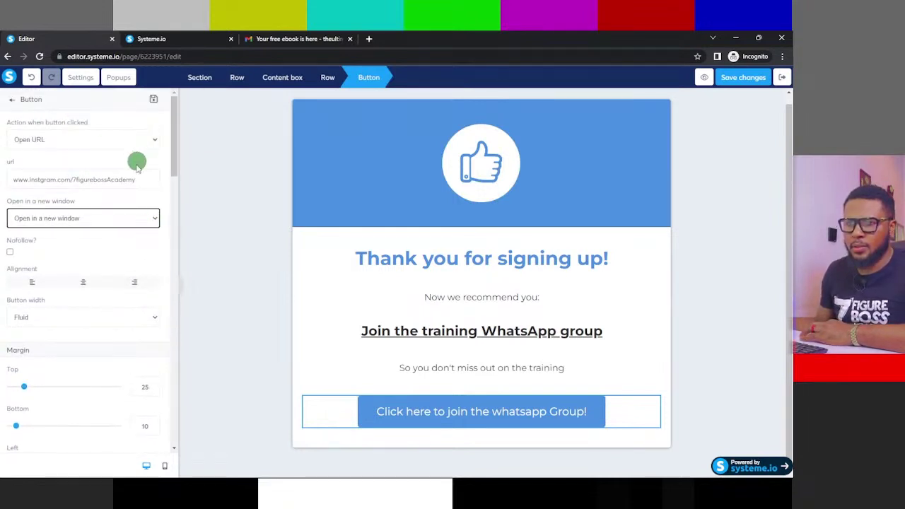
scroll(139, 165, "down", 4)
scroll(137, 188, "down", 3)
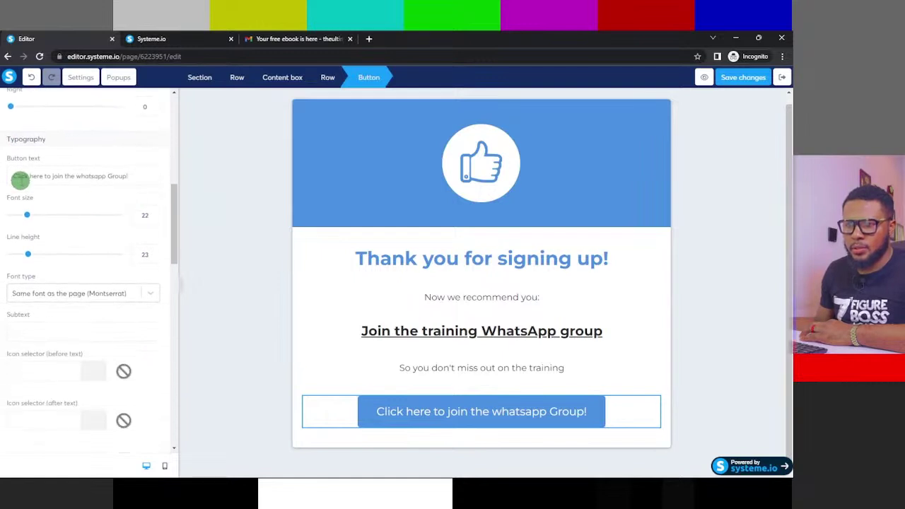
left_click_drag(179, 219, 147, 148)
scroll(146, 148, "up", 2)
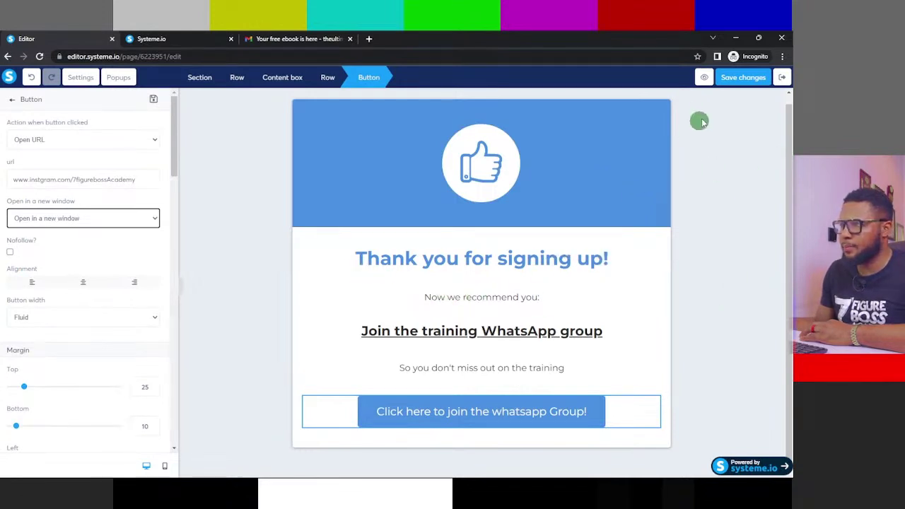
left_click(749, 80)
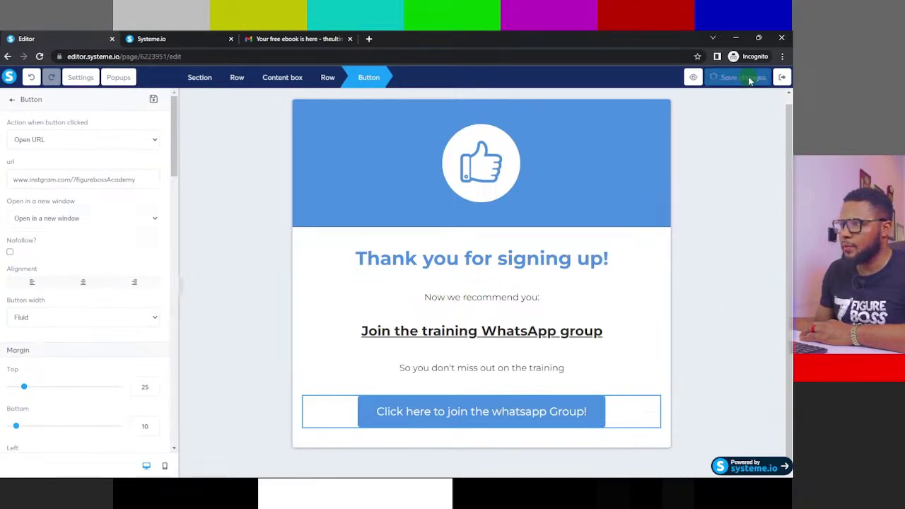
- Inspect the thumbs-up image's settings without changing them, deselect it, and save the page
left_click(495, 167)
left_click(495, 167)
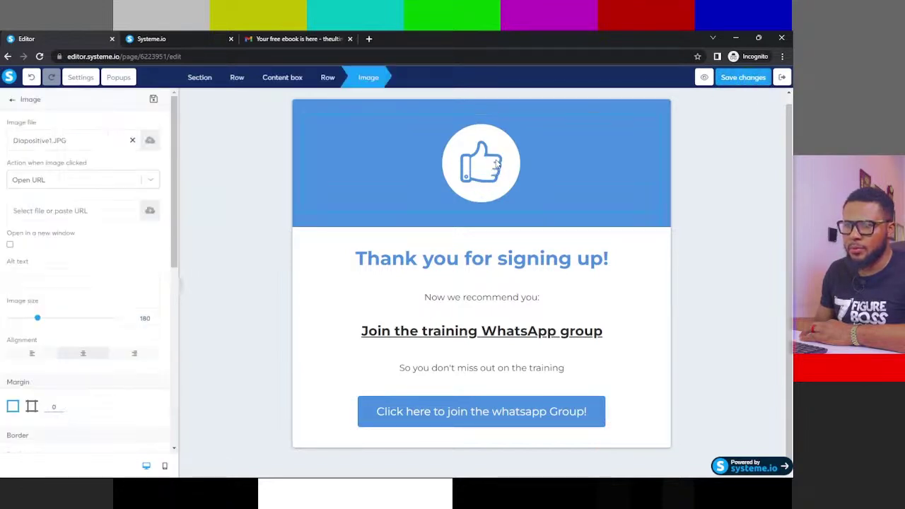
left_click(496, 165)
left_click(497, 163)
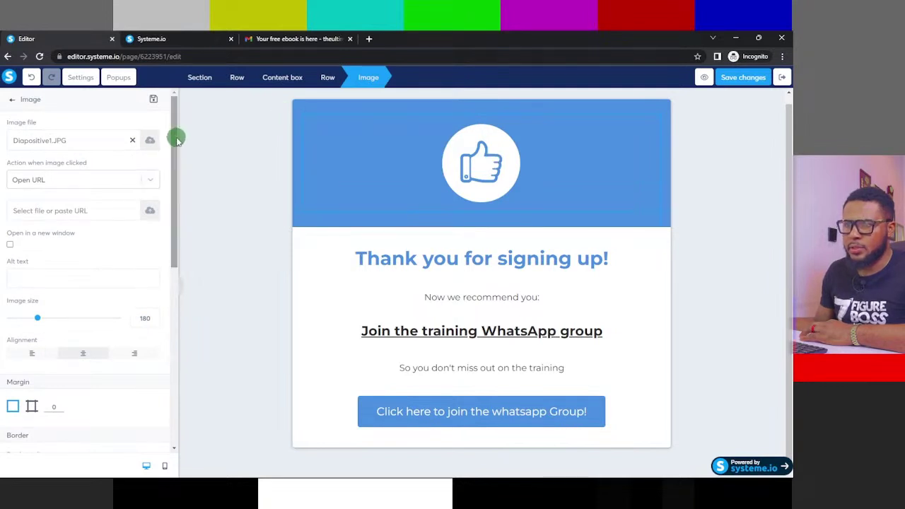
mouse_move(176, 140)
left_mouse_down()
mouse_move(146, 338)
mouse_move(144, 191)
mouse_move(162, 140)
left_mouse_up()
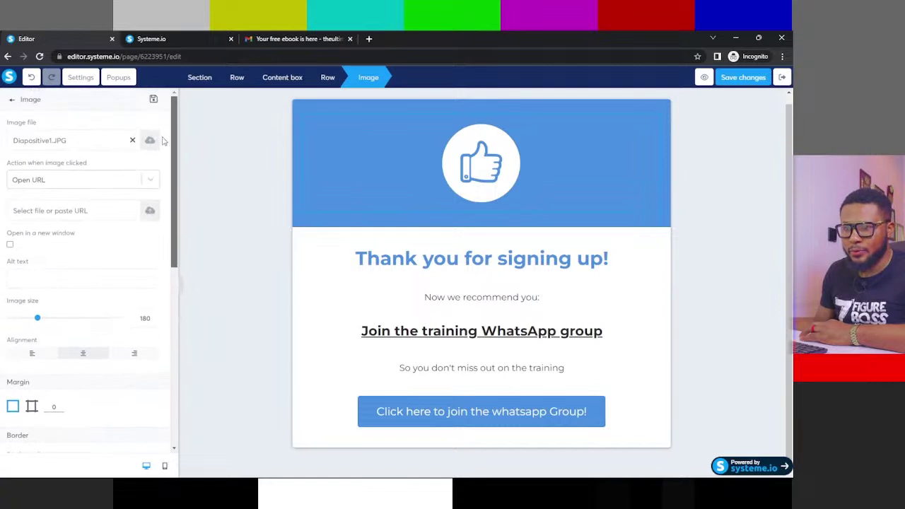
left_click(159, 142)
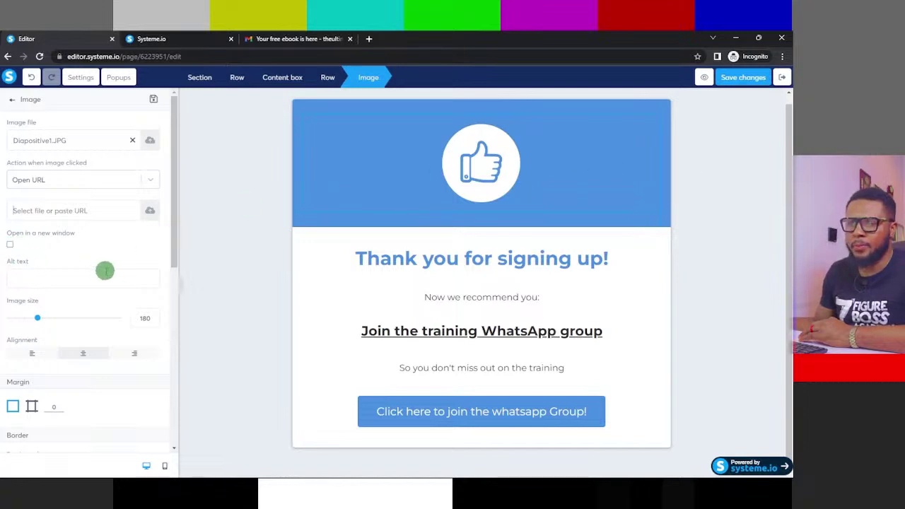
left_click(732, 106)
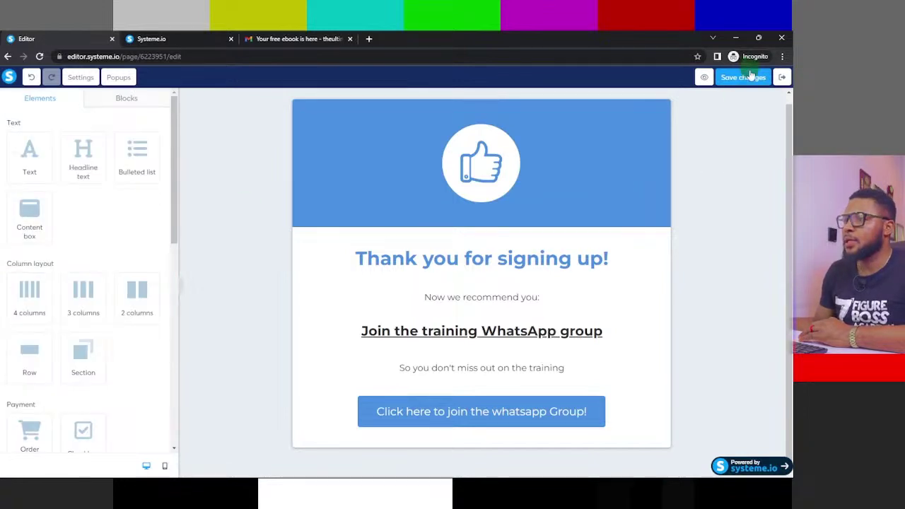
left_click(747, 79)
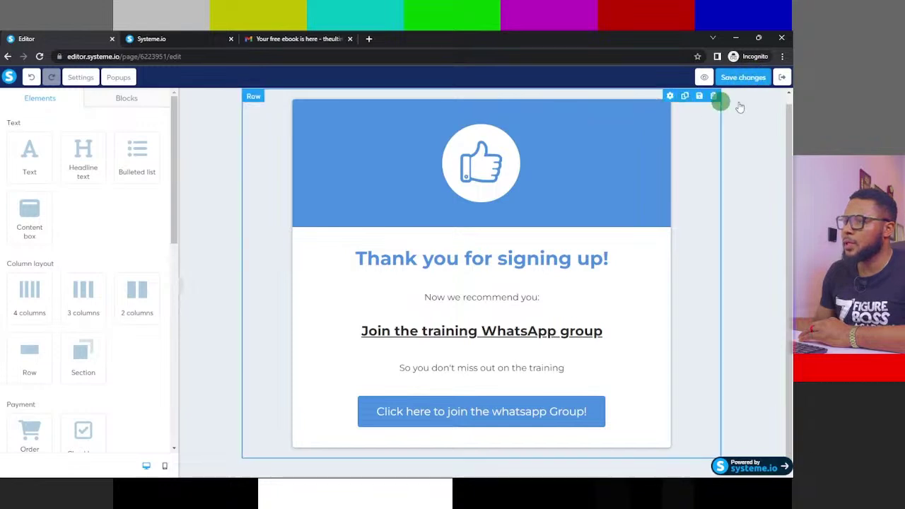
- Return to the funnel, cancel adding an extra step, and show the thank-you step's configuration
left_click(784, 79)
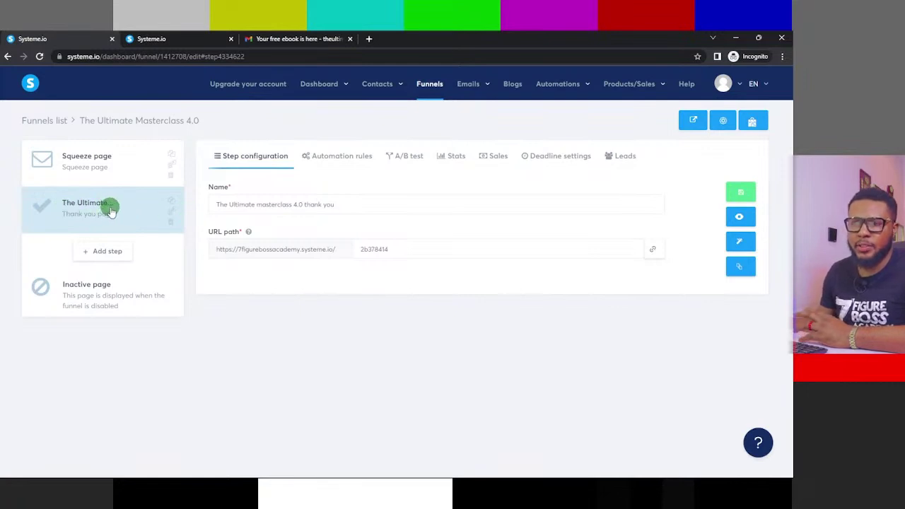
left_click(99, 253)
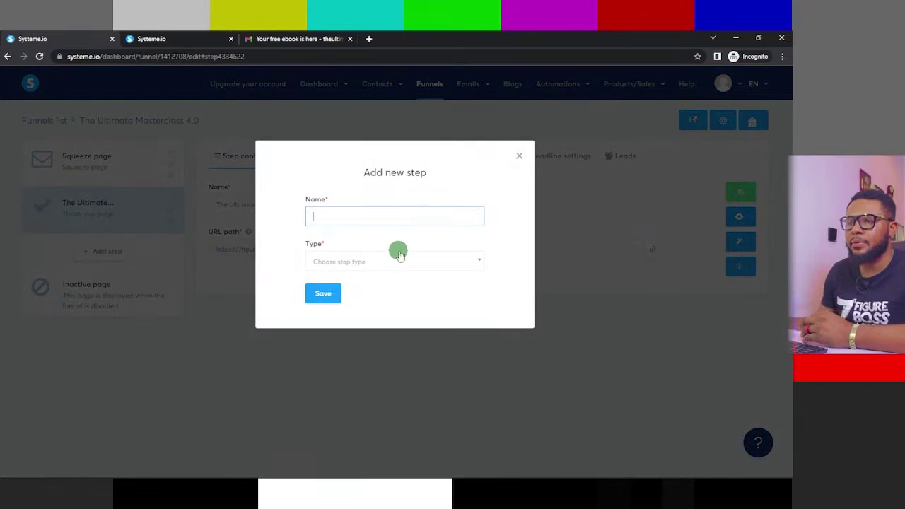
left_click(399, 259)
scroll(396, 358, "down", 2)
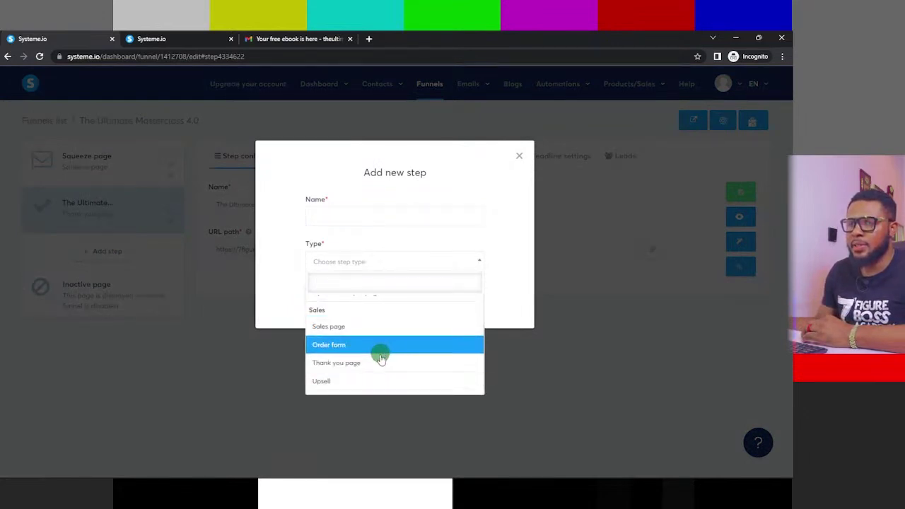
scroll(380, 359, "down", 3)
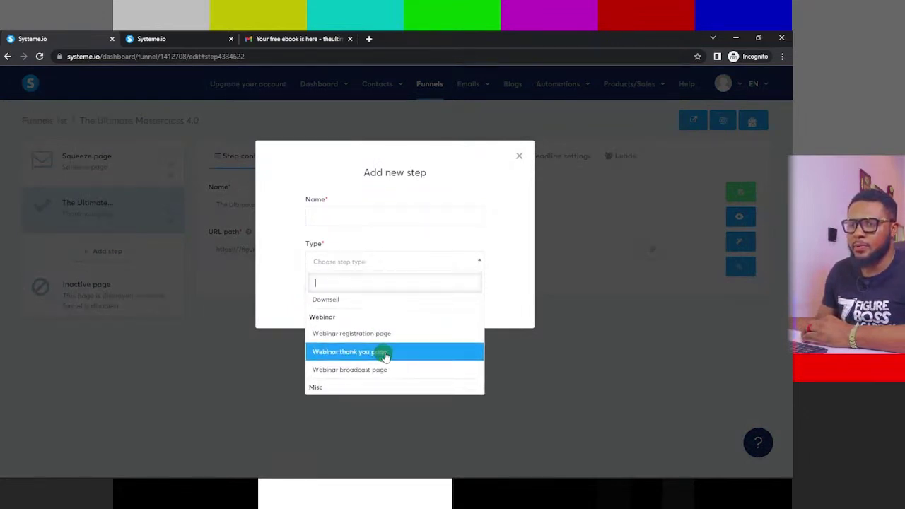
left_click(520, 155)
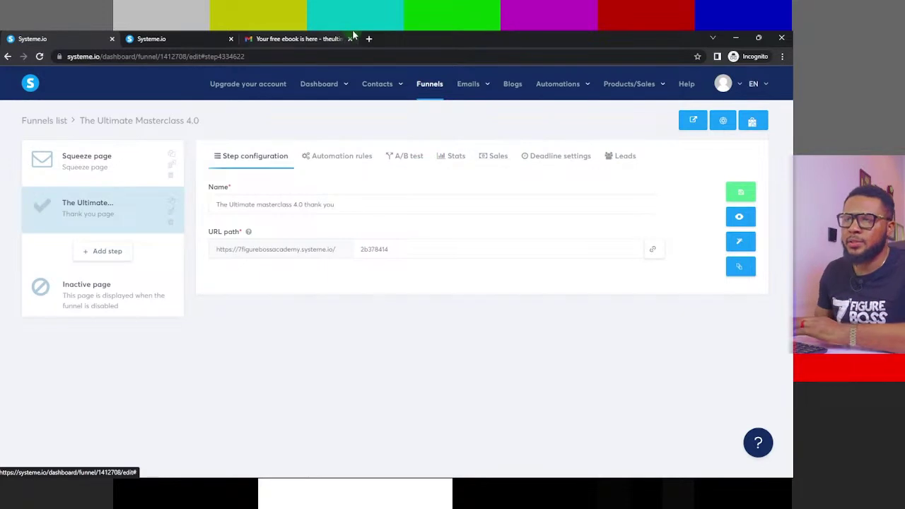
left_click(193, 32)
- Open the live thank-you step preview and close the stale default thank-you tab
left_click(33, 40)
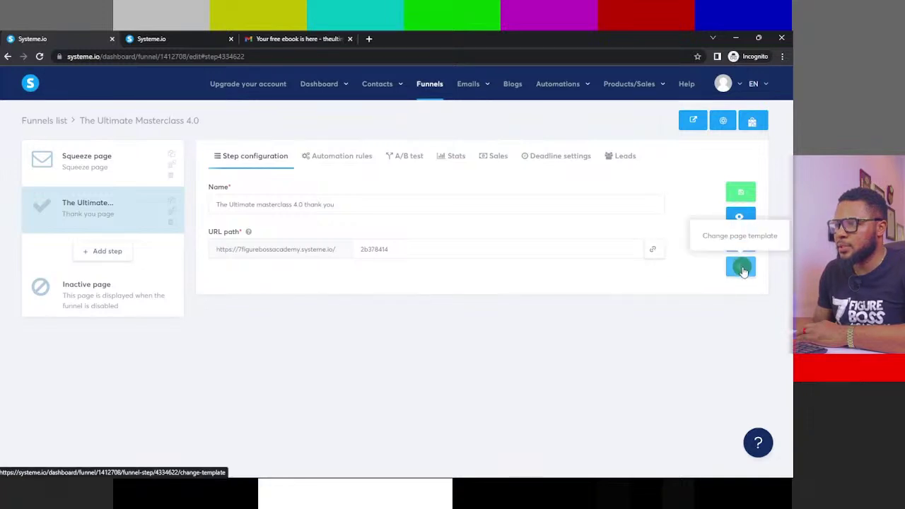
left_click(739, 218)
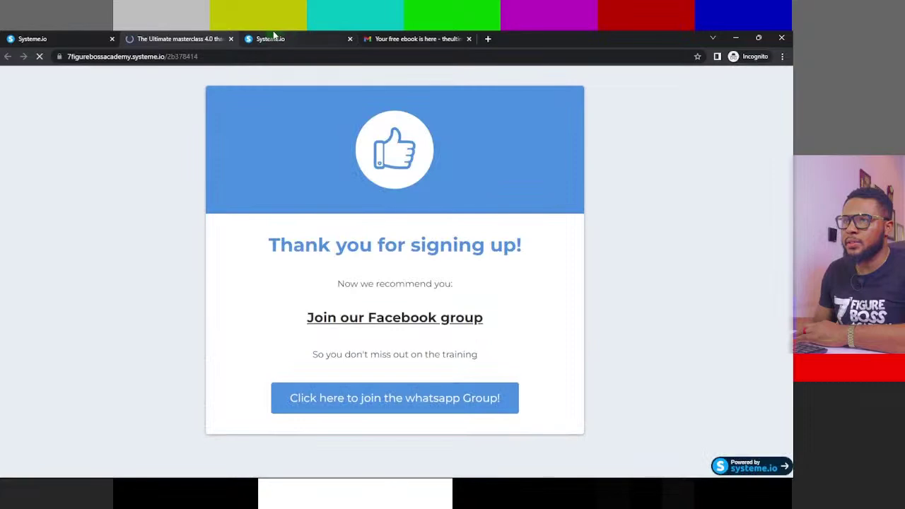
left_click(271, 38)
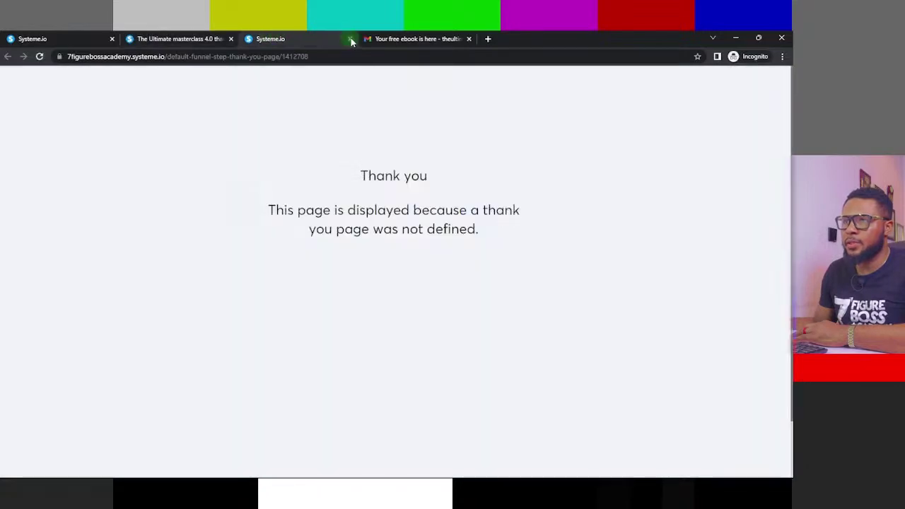
left_click(350, 39)
left_click(193, 39)
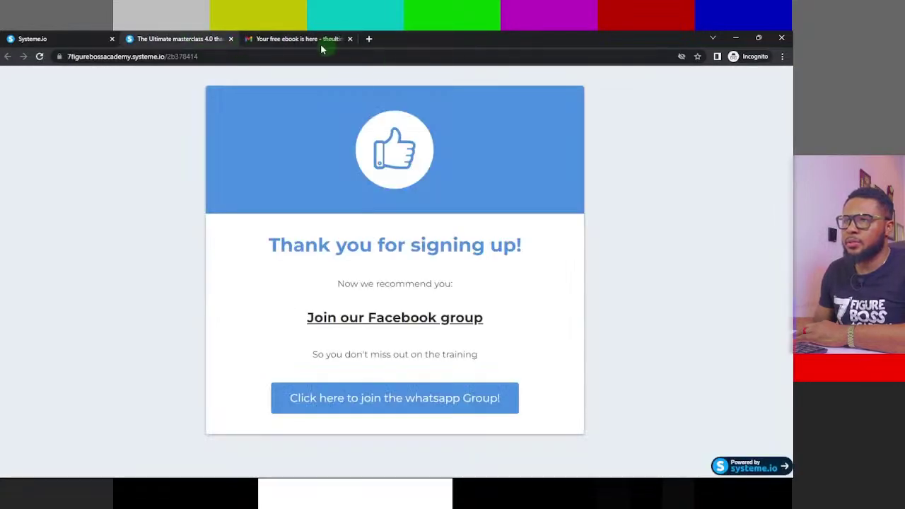
- Glance at the Gmail inbox, check the WhatsApp group button on the live page, then return to the funnel
left_click(294, 39)
left_click(38, 145)
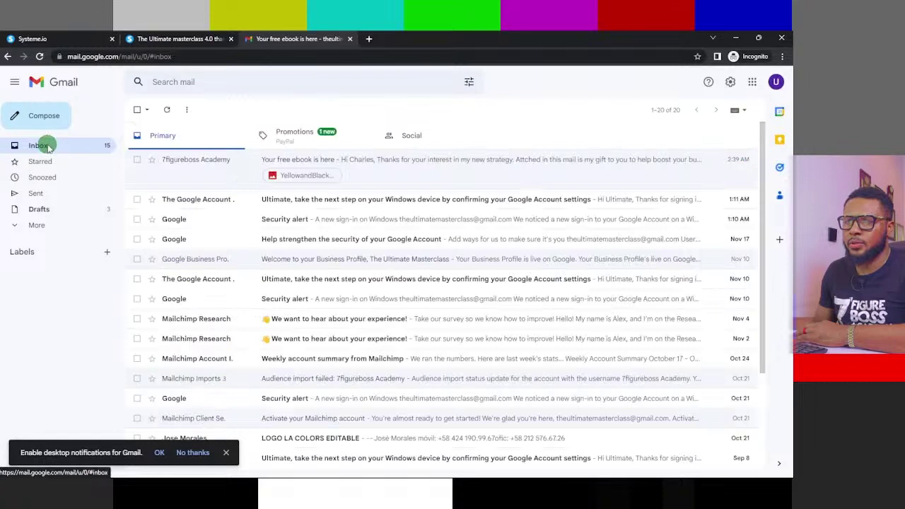
left_click(180, 39)
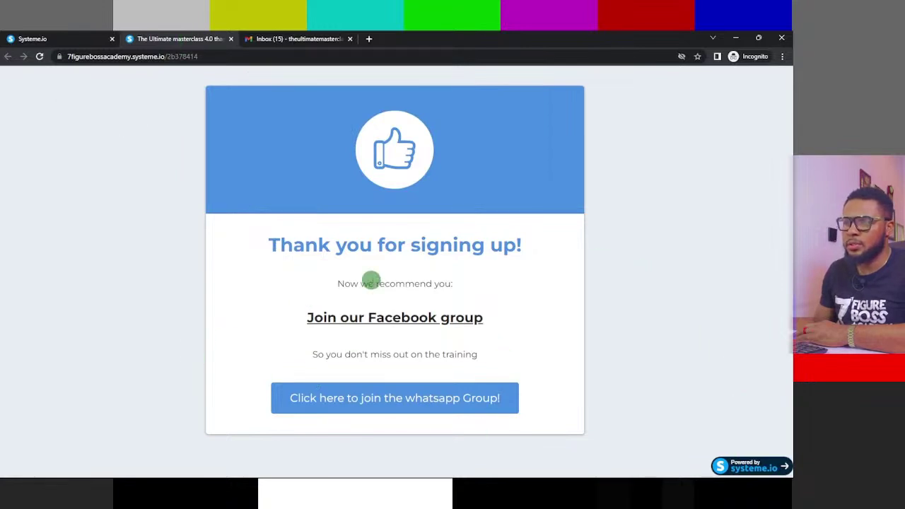
left_click(32, 39)
left_click(152, 39)
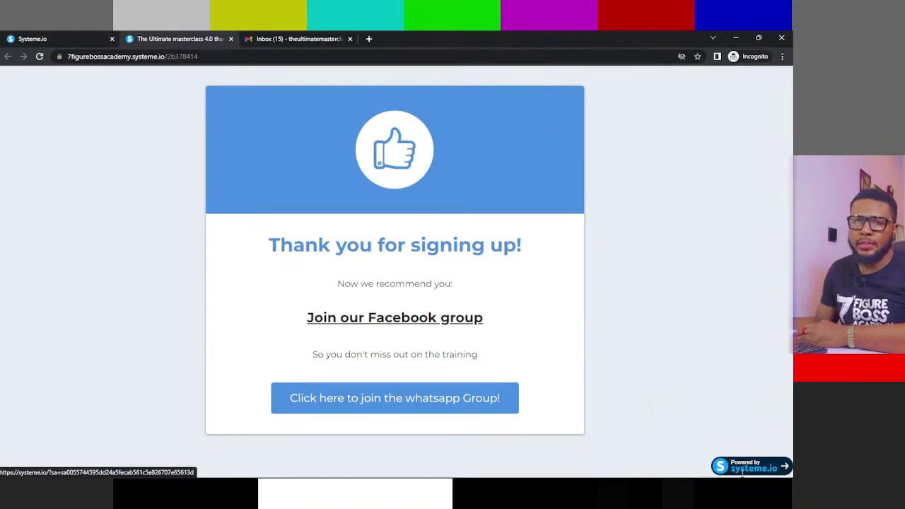
left_click_drag(759, 420, 678, 357)
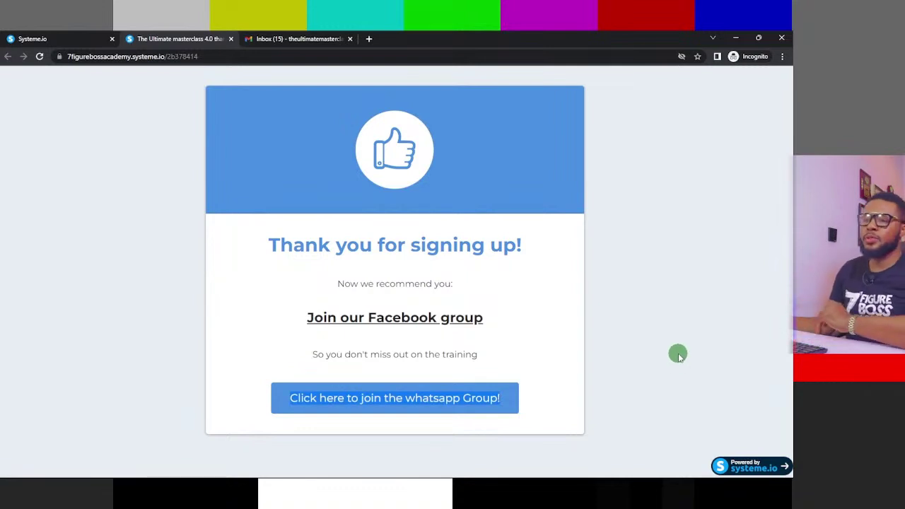
left_click(15, 39)
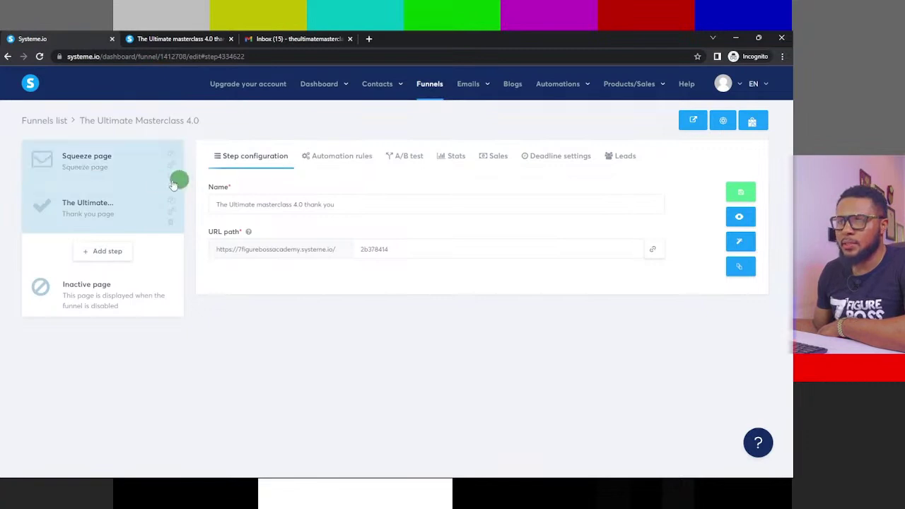
- Open the Squeeze page step live in a new tab and close the old thank-you tab
left_click(67, 154)
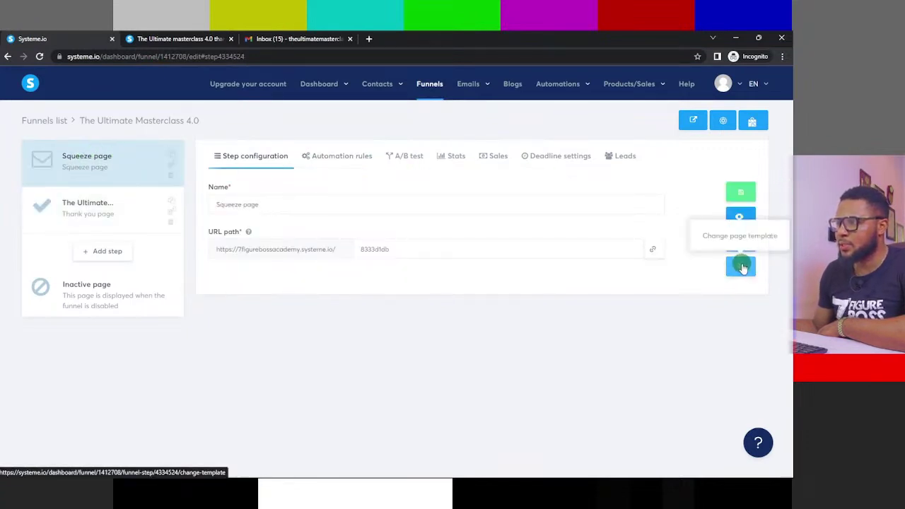
left_click(741, 216)
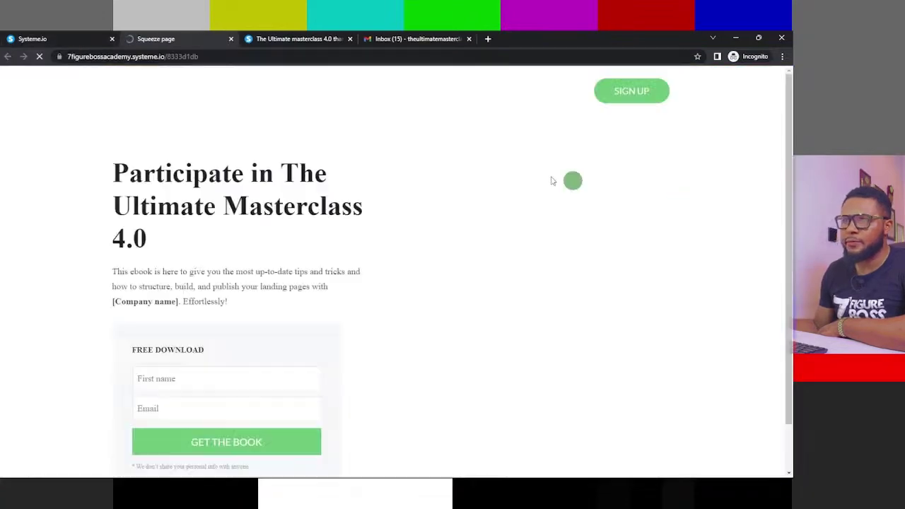
left_click(319, 39)
left_click(351, 39)
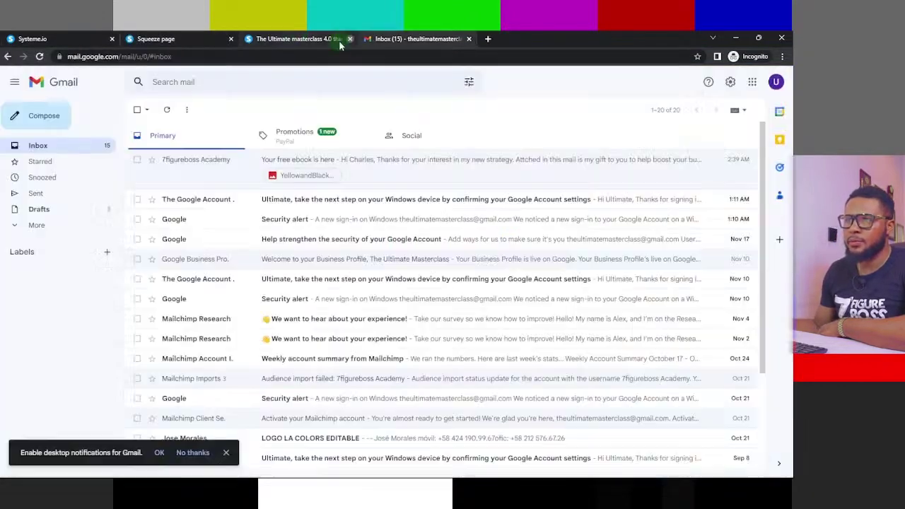
left_click(193, 39)
scroll(299, 172, "down", 4)
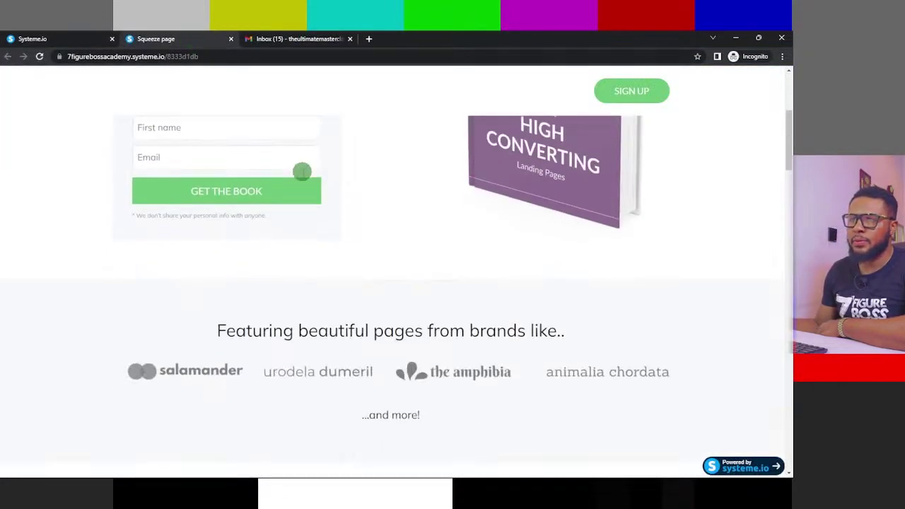
scroll(158, 184, "up", 2)
- Fill in the opt-in form with the subscriber's email and submit GET THE BOOK
left_click(481, 228)
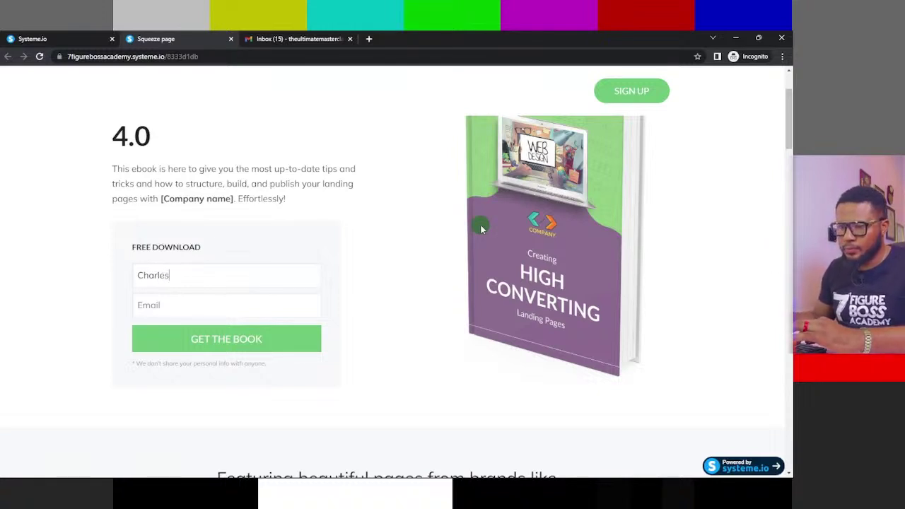
left_click(163, 303)
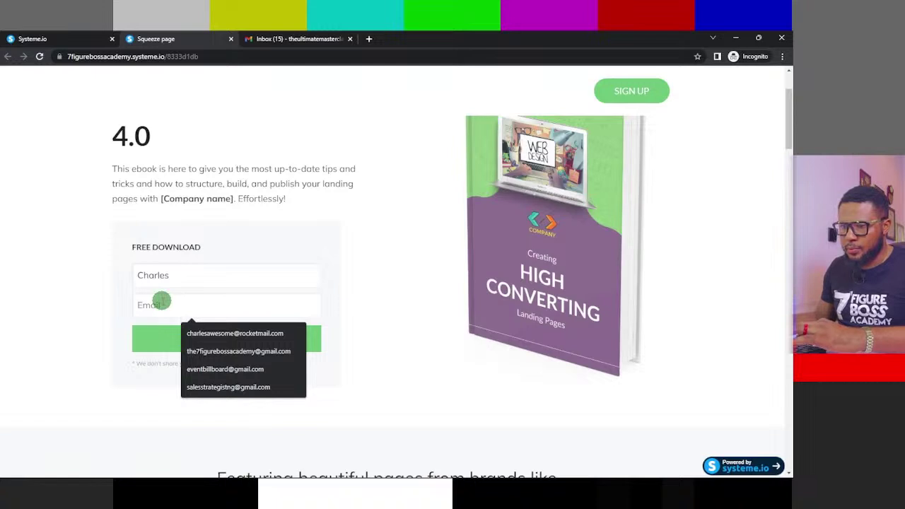
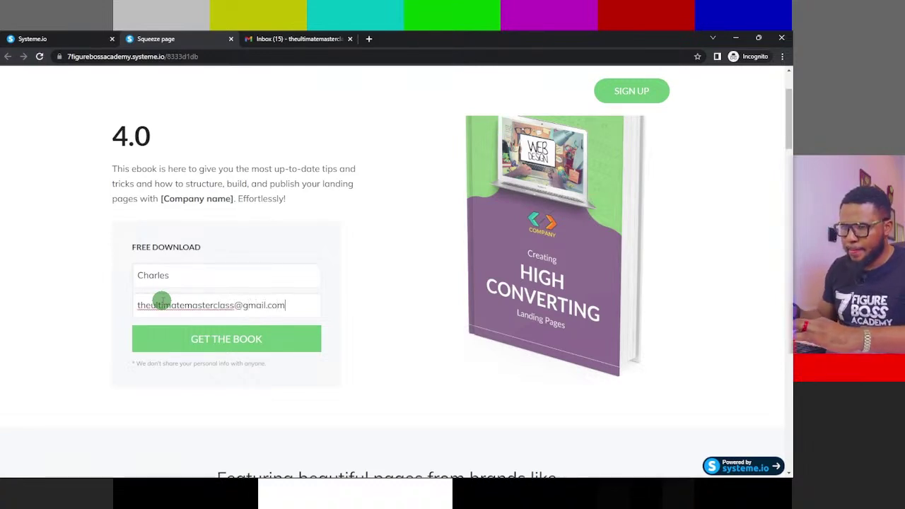
left_click(239, 348)
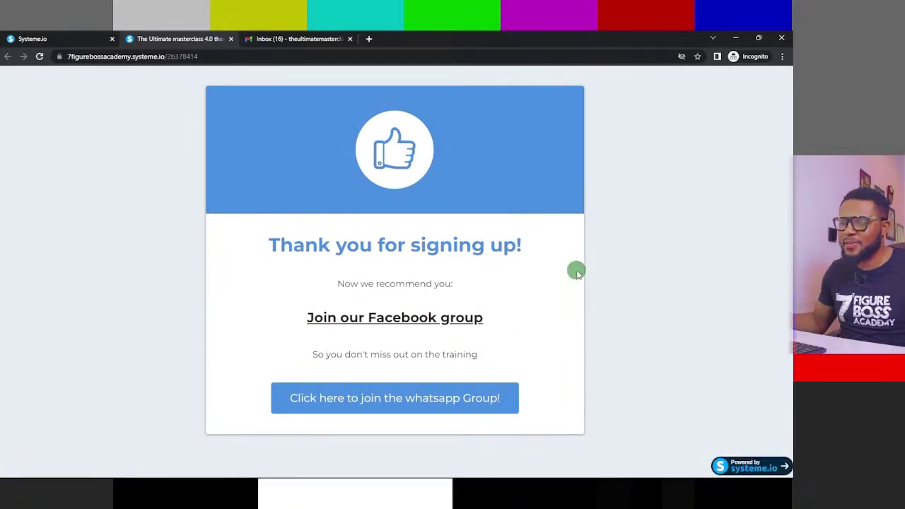
- Open the new 'Your free ebook is here' email in the Gmail inbox
left_click(318, 40)
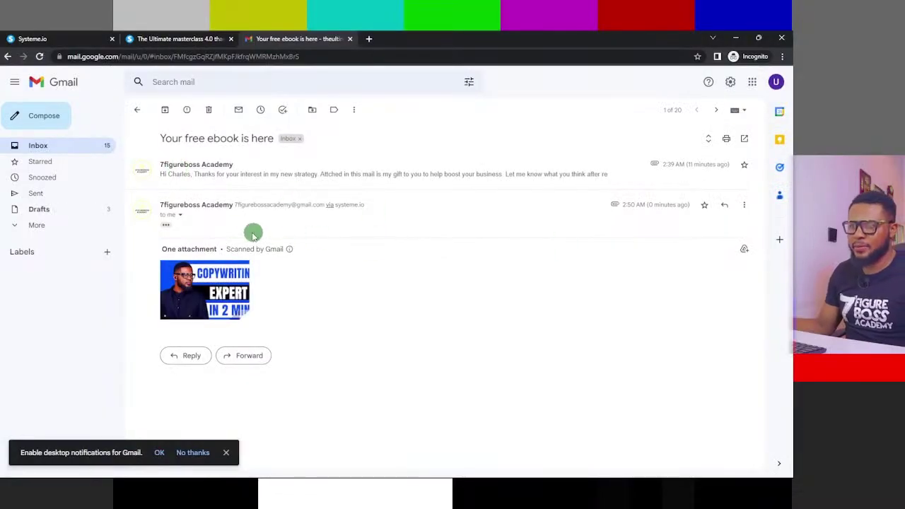
- Expand the first ebook email in the Gmail thread and highlight part of its sign-off line
left_click(385, 178)
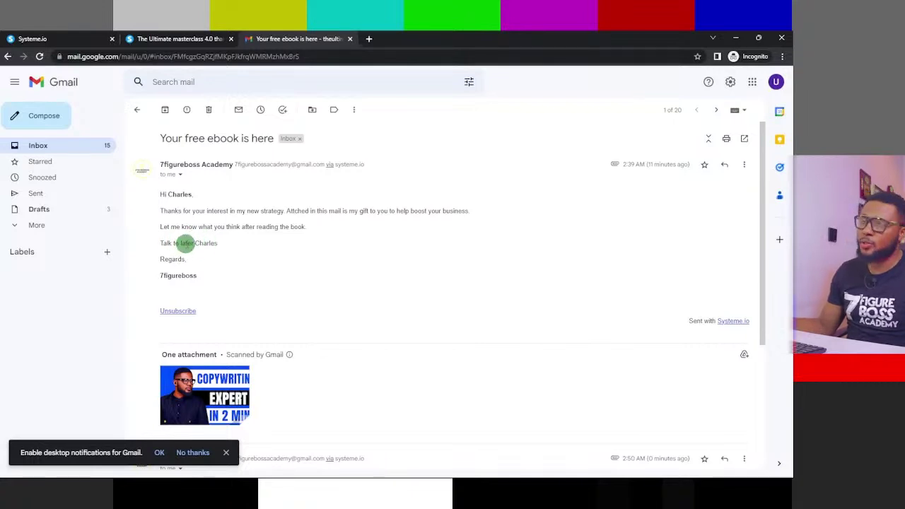
left_click_drag(232, 243, 161, 241)
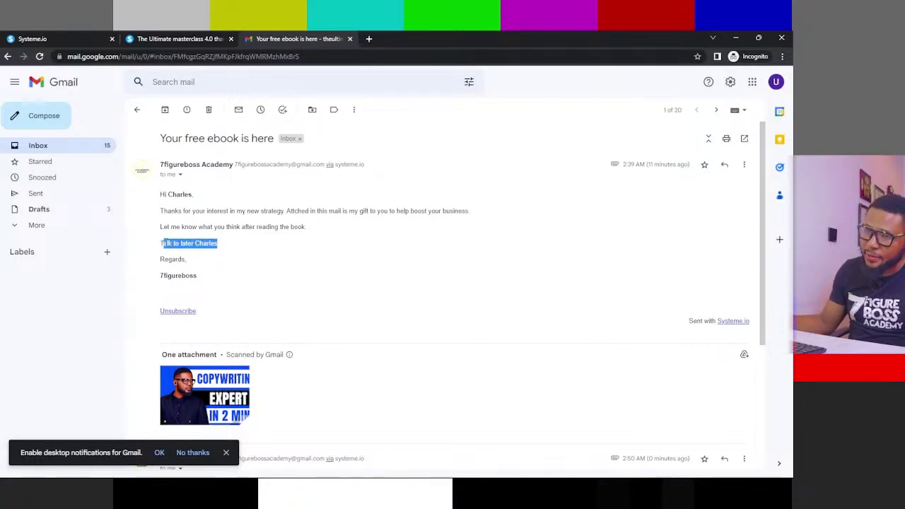